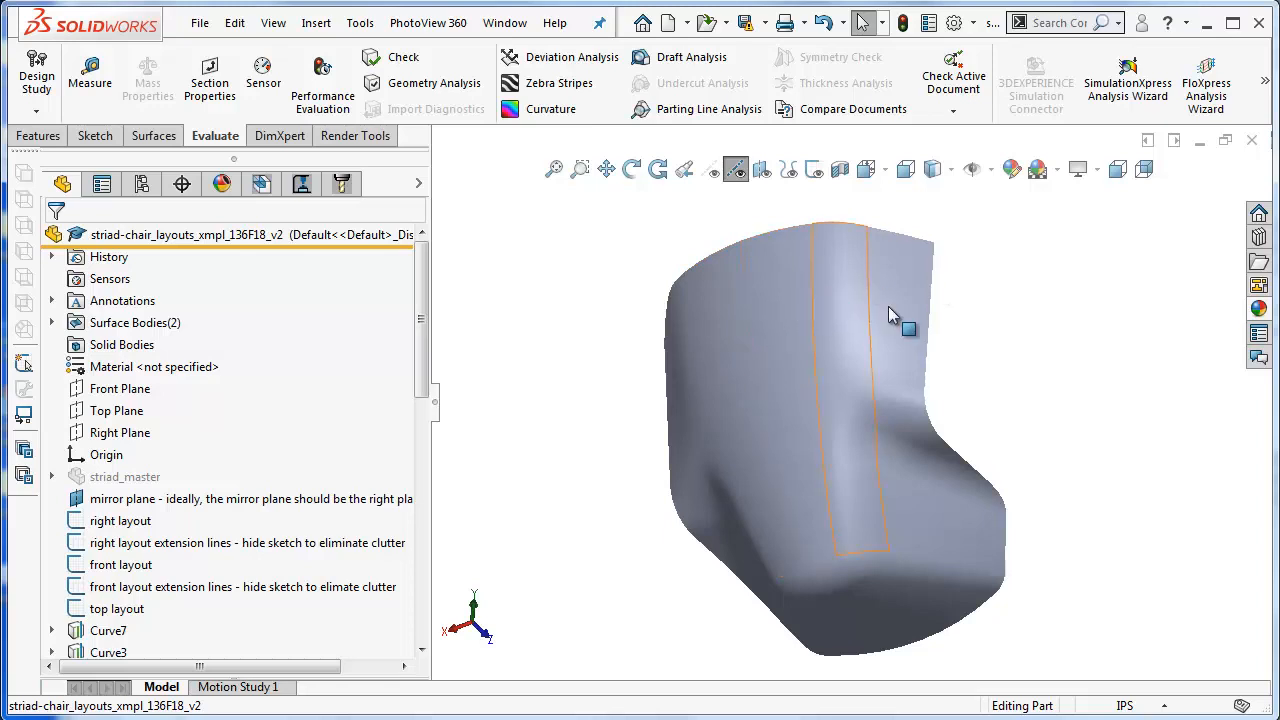
Examine the mirrored chair surface from several angles, checking the long strip face on its back.
middle_drag(891, 420, 836, 398)
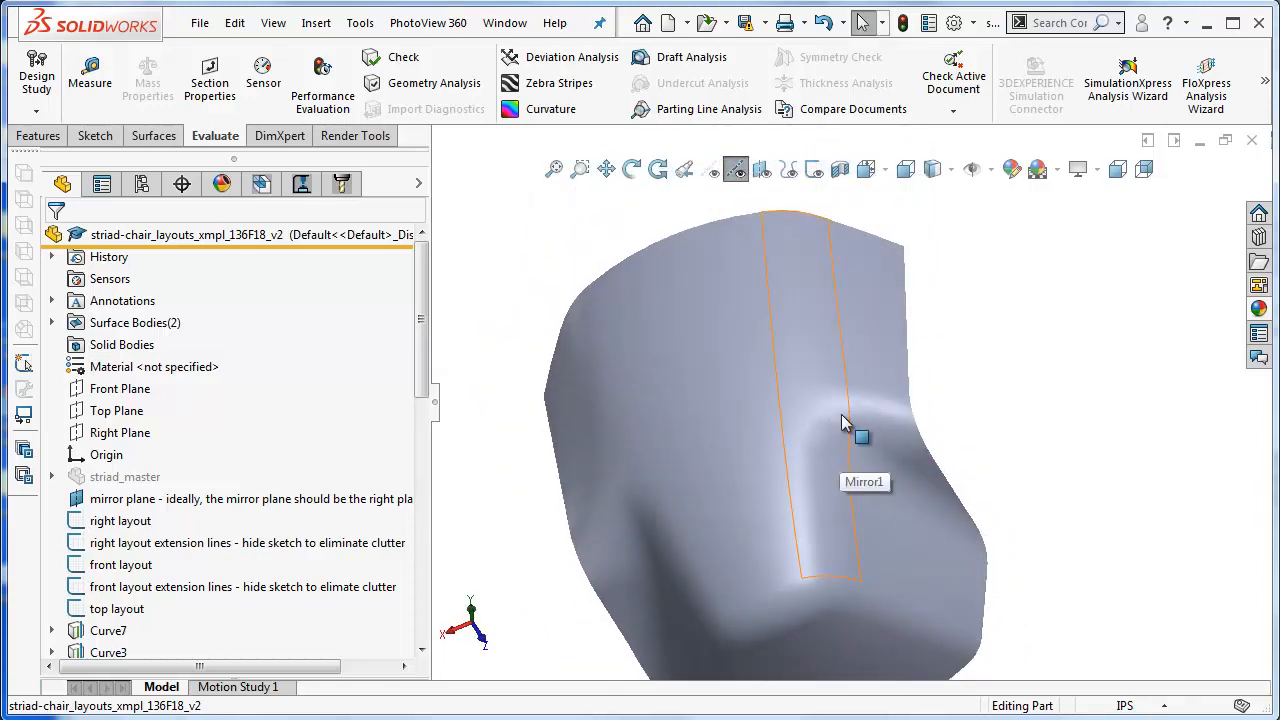
click(807, 371)
middle_drag(822, 430, 795, 235)
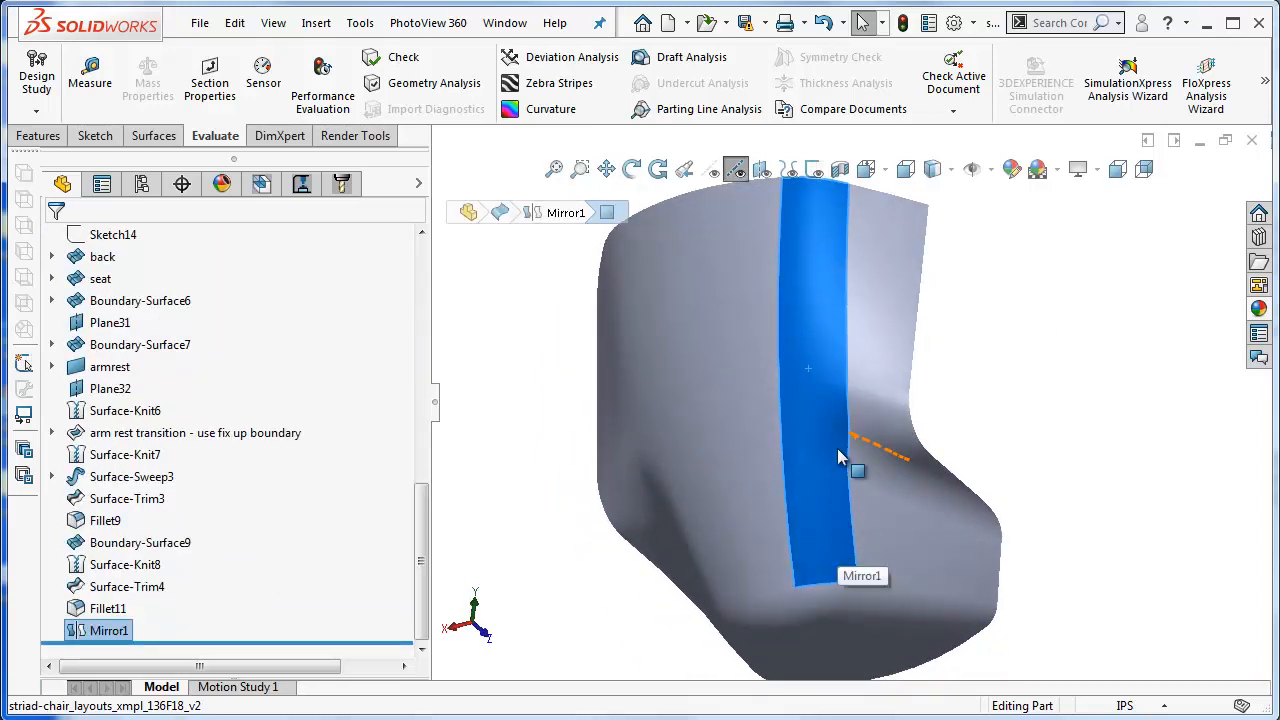
middle_drag(846, 389, 1108, 512)
click(1105, 505)
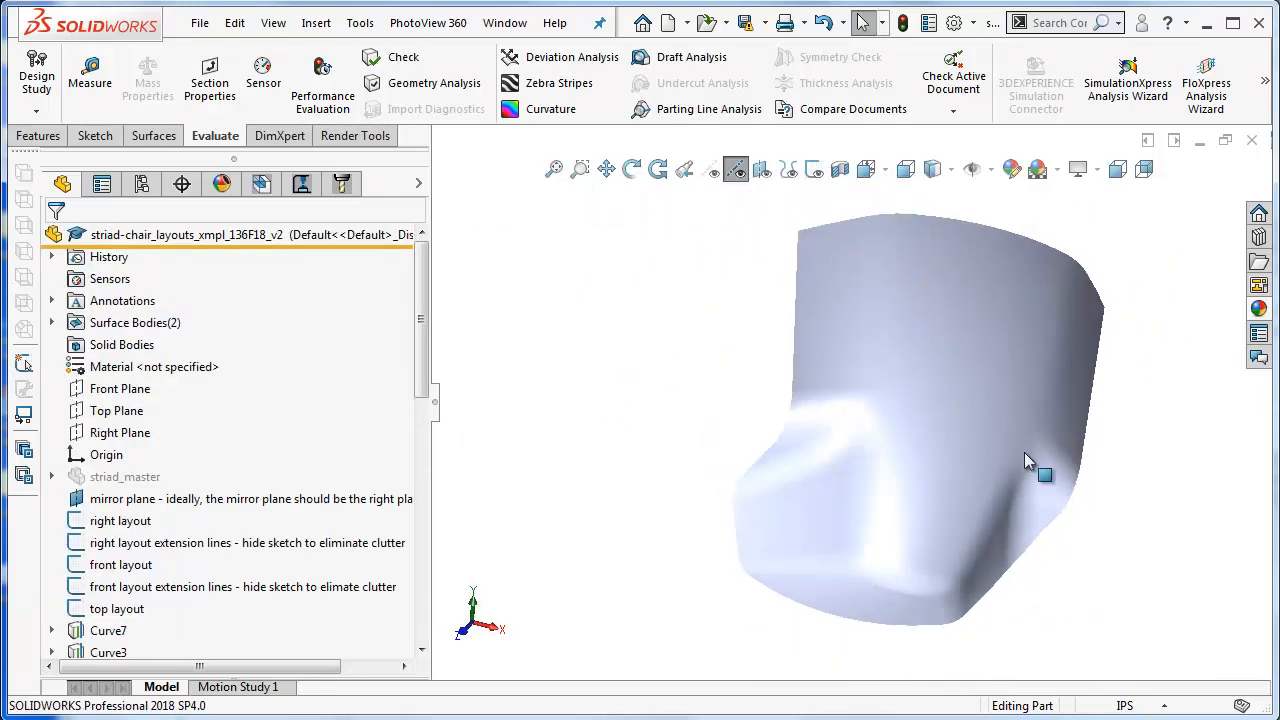
Set the display style to Shaded With Edges and inspect the chair's face boundaries from the front and side.
click(533, 86)
click(550, 84)
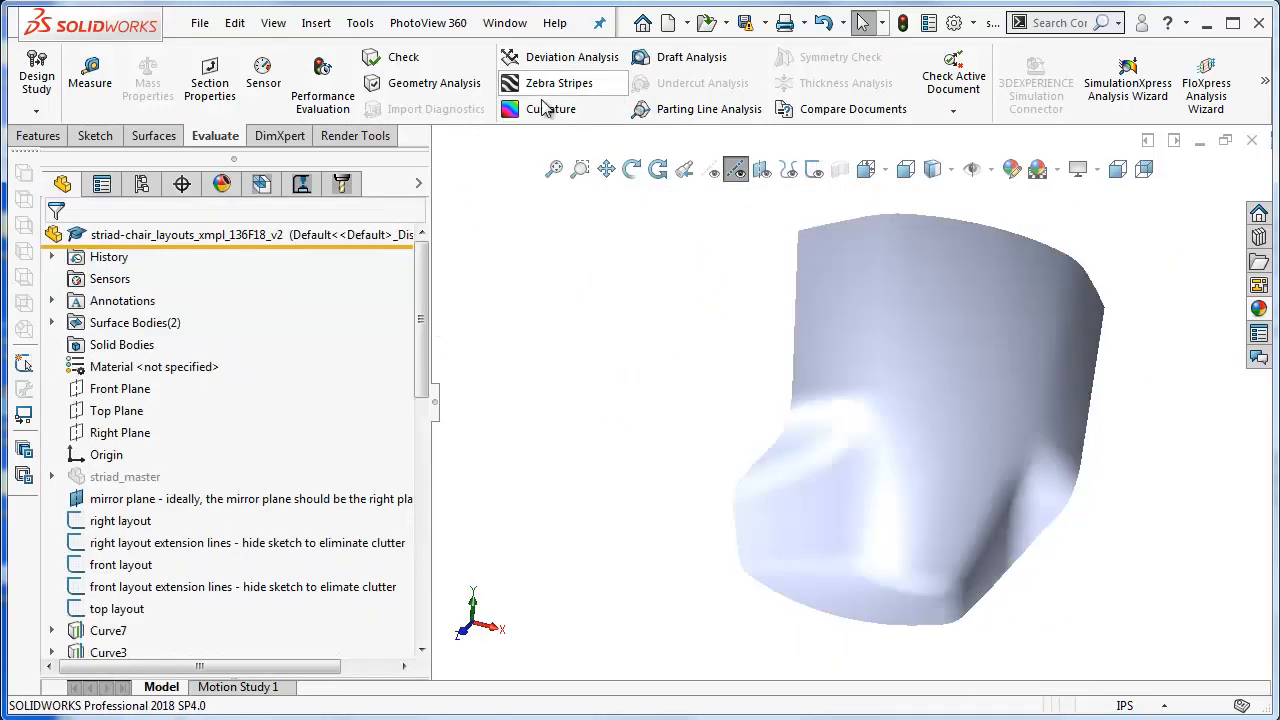
click(935, 169)
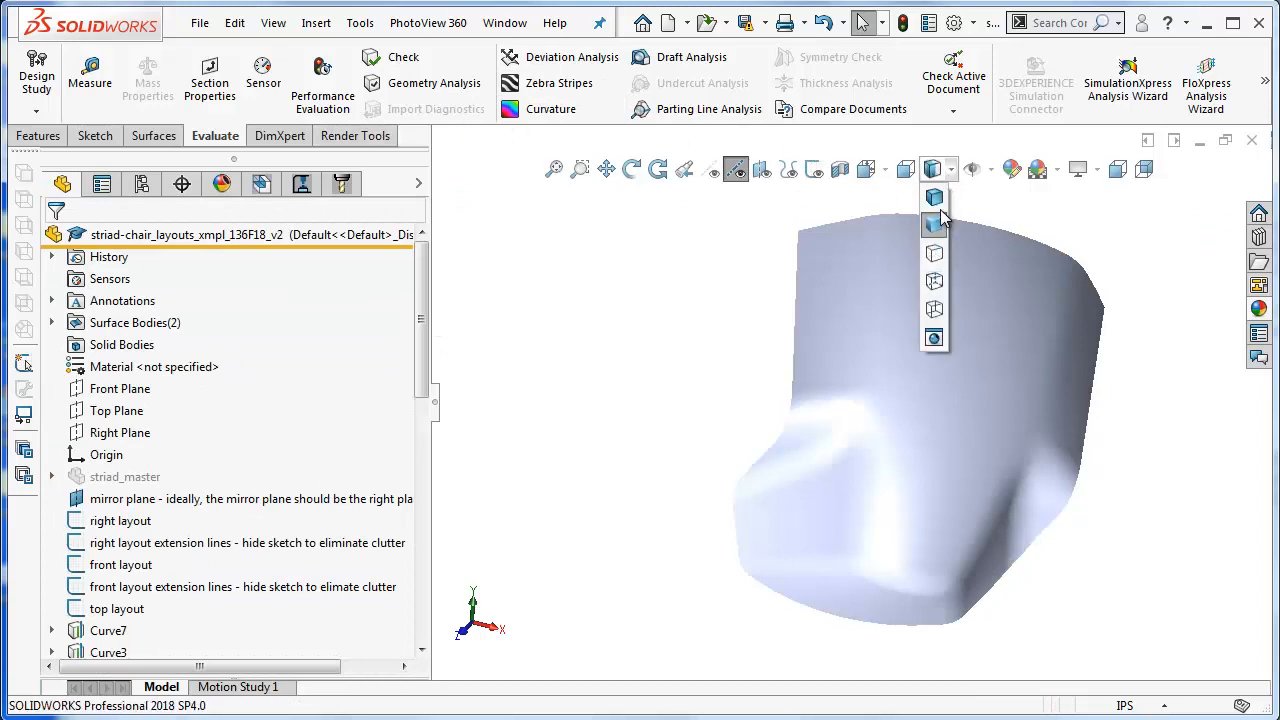
click(935, 224)
middle_drag(1062, 480, 1073, 556)
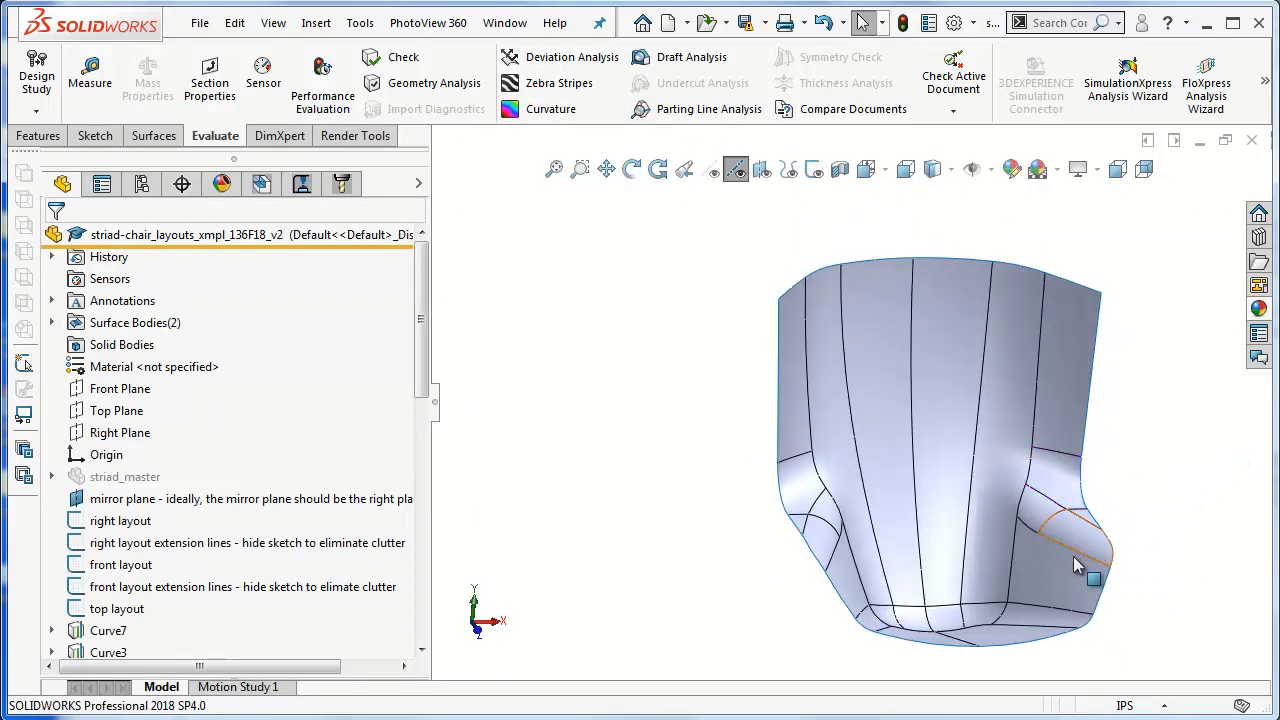
scroll(1069, 553, down, 1)
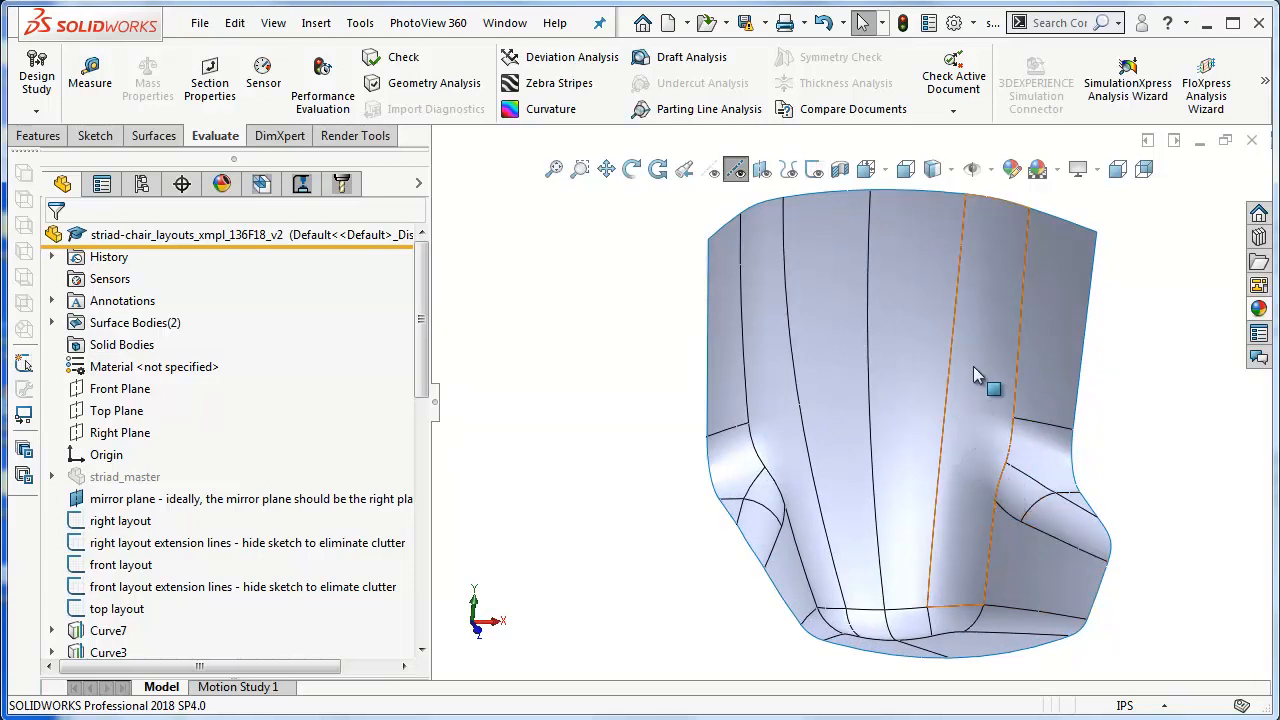
scroll(978, 442, up, 2)
middle_drag(978, 442, 819, 398)
scroll(888, 394, down, 1)
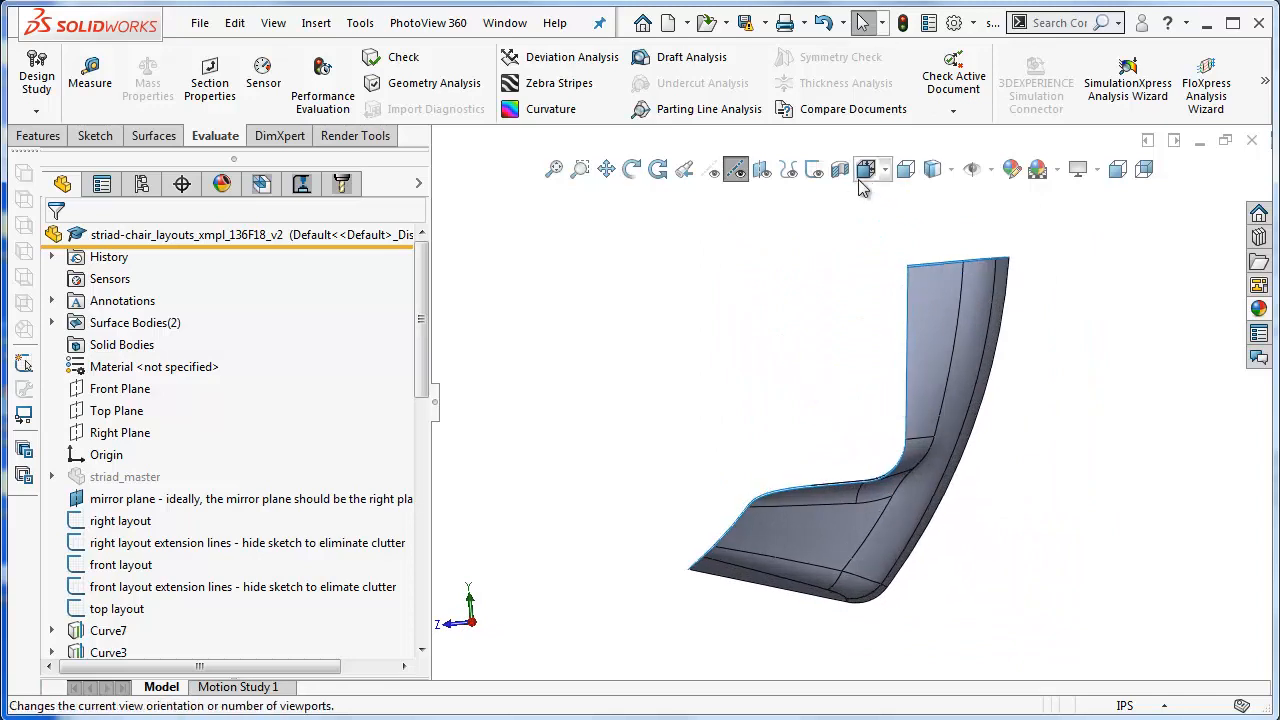
Show the sketches in the Right view and compare the right layout with the surface at the rounded bottom corner of the seat.
click(882, 170)
click(913, 266)
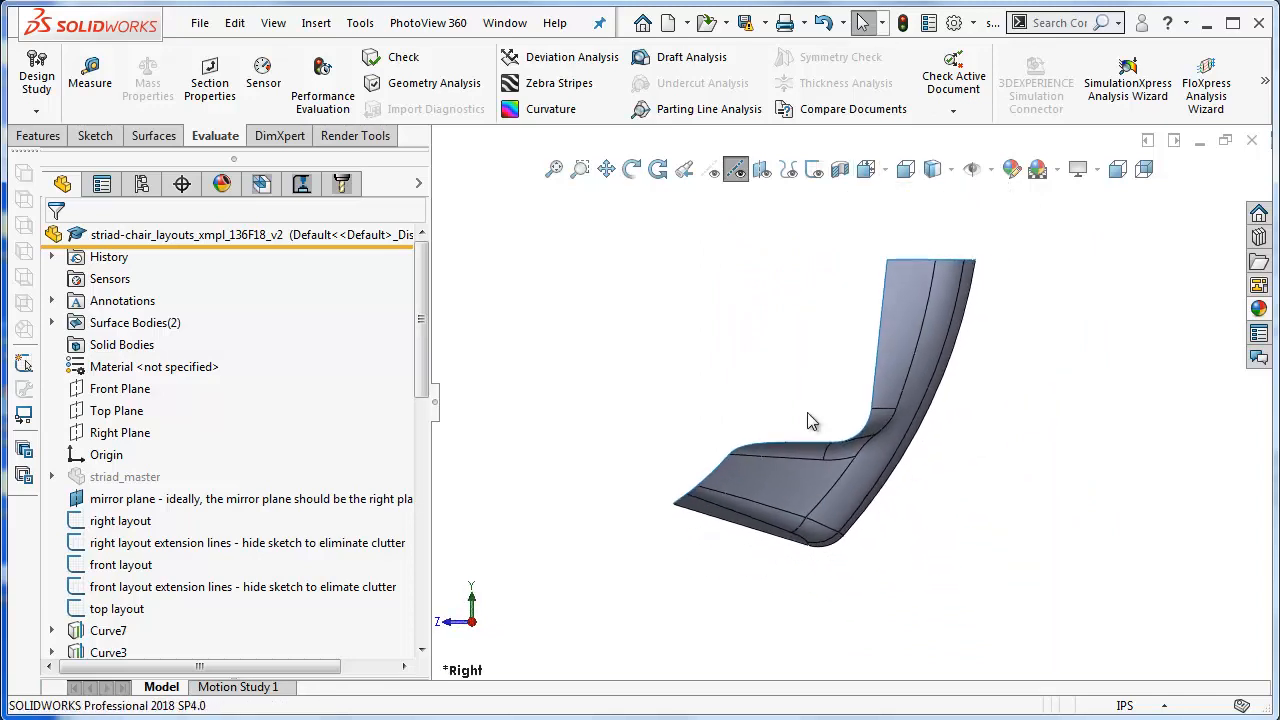
click(813, 169)
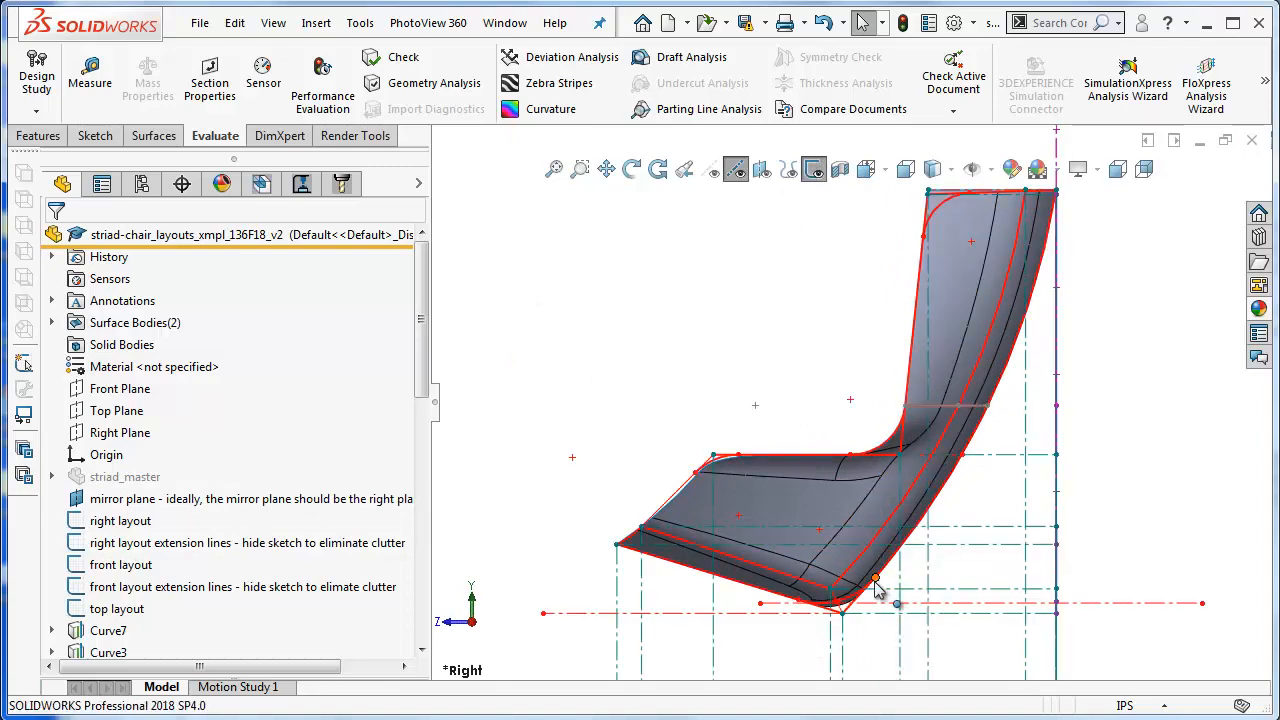
scroll(875, 590, down, 6)
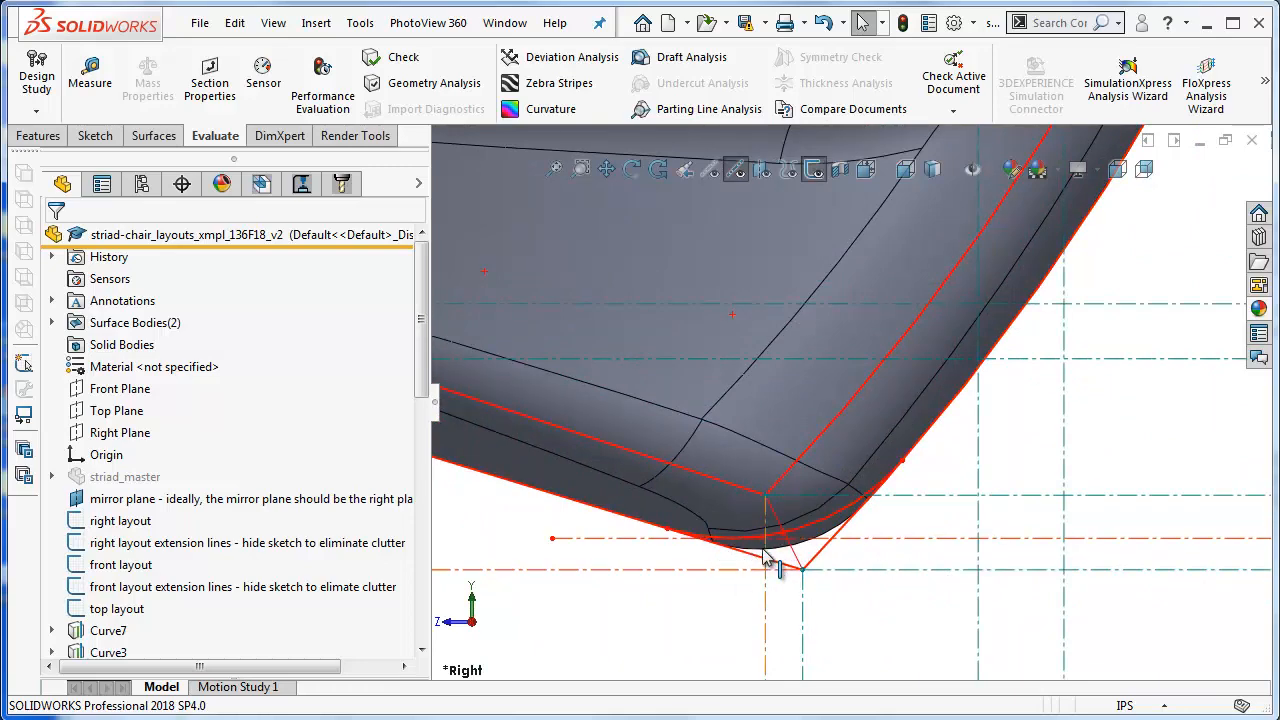
scroll(762, 550, down, 1)
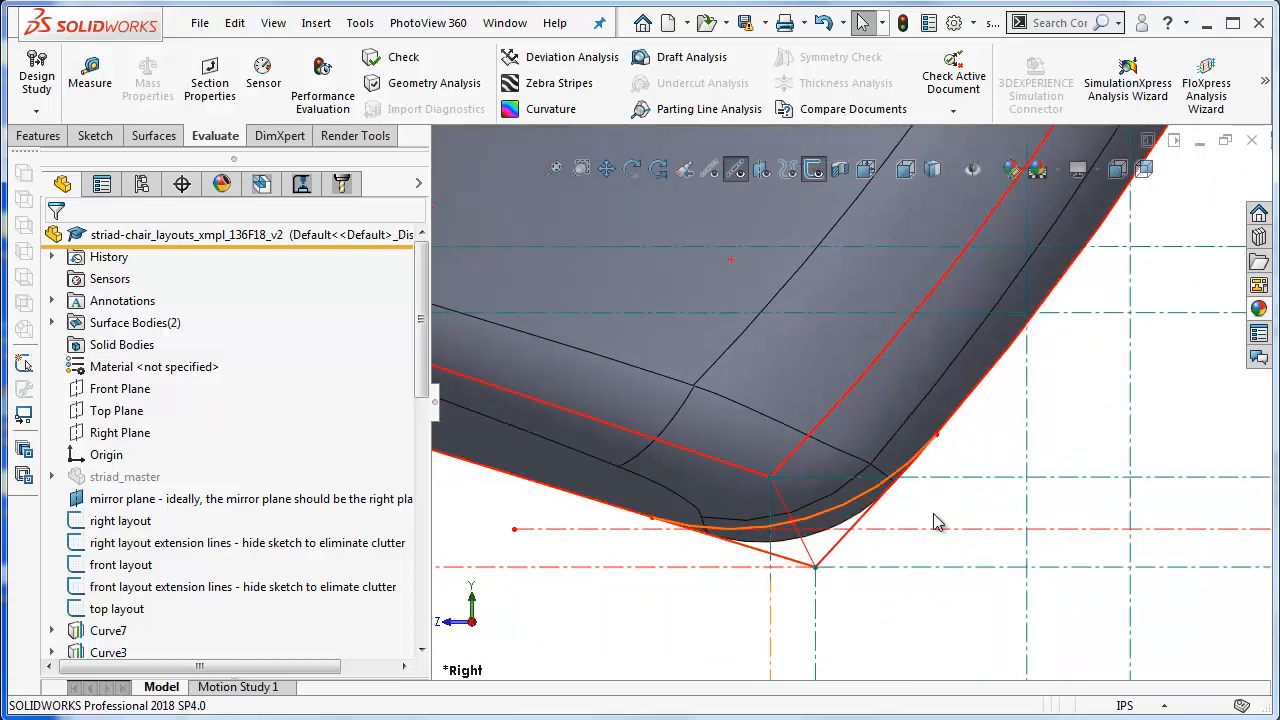
scroll(908, 366, up, 5)
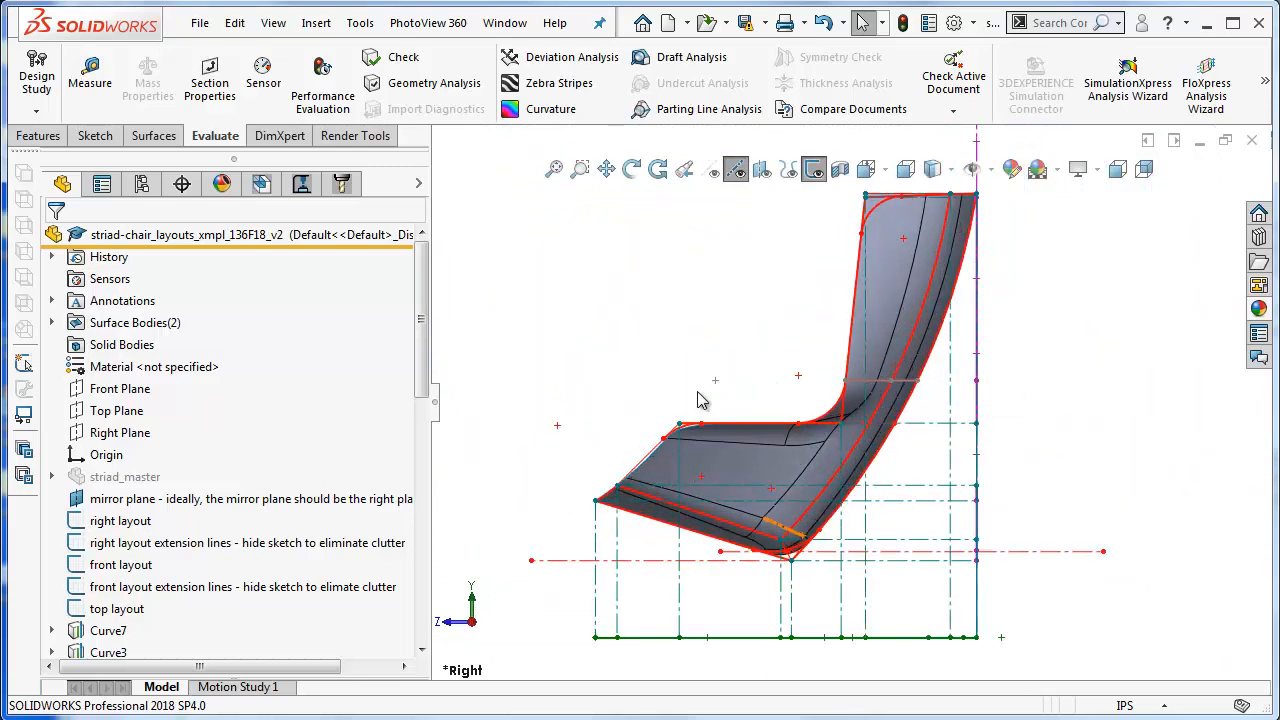
Orient the chair to the Top view and hide the sketches.
click(884, 176)
click(908, 291)
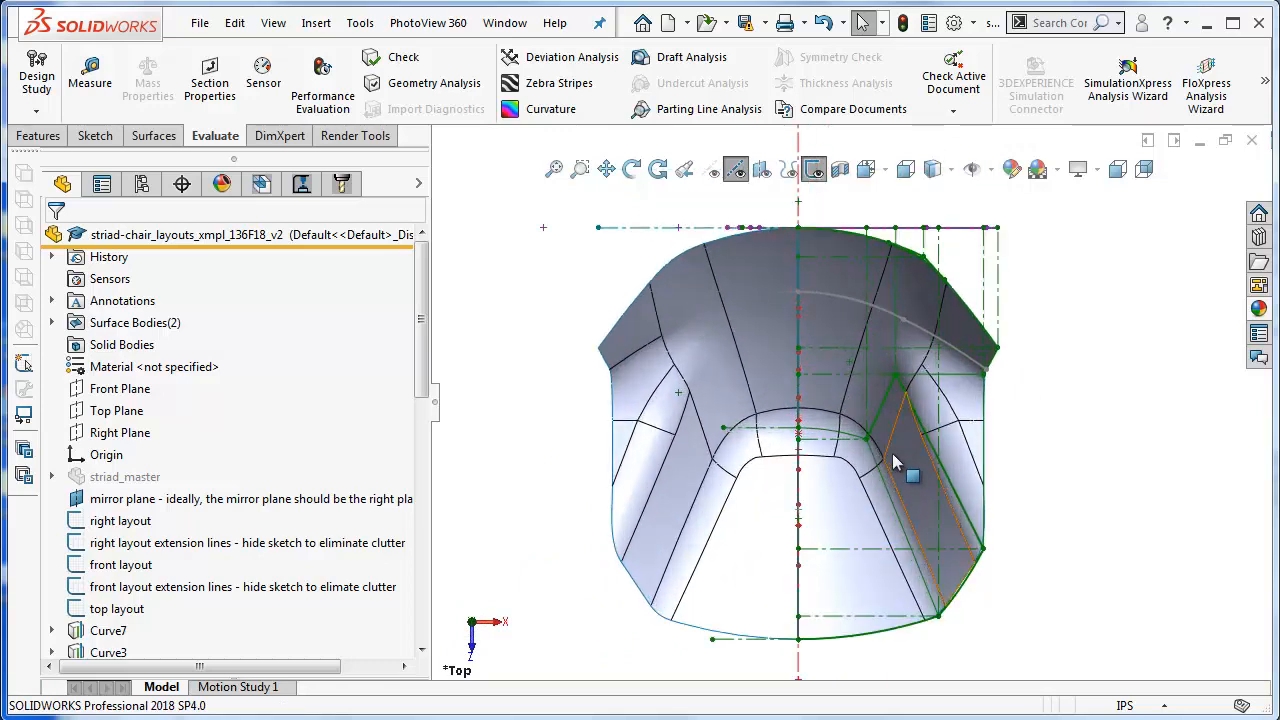
click(814, 174)
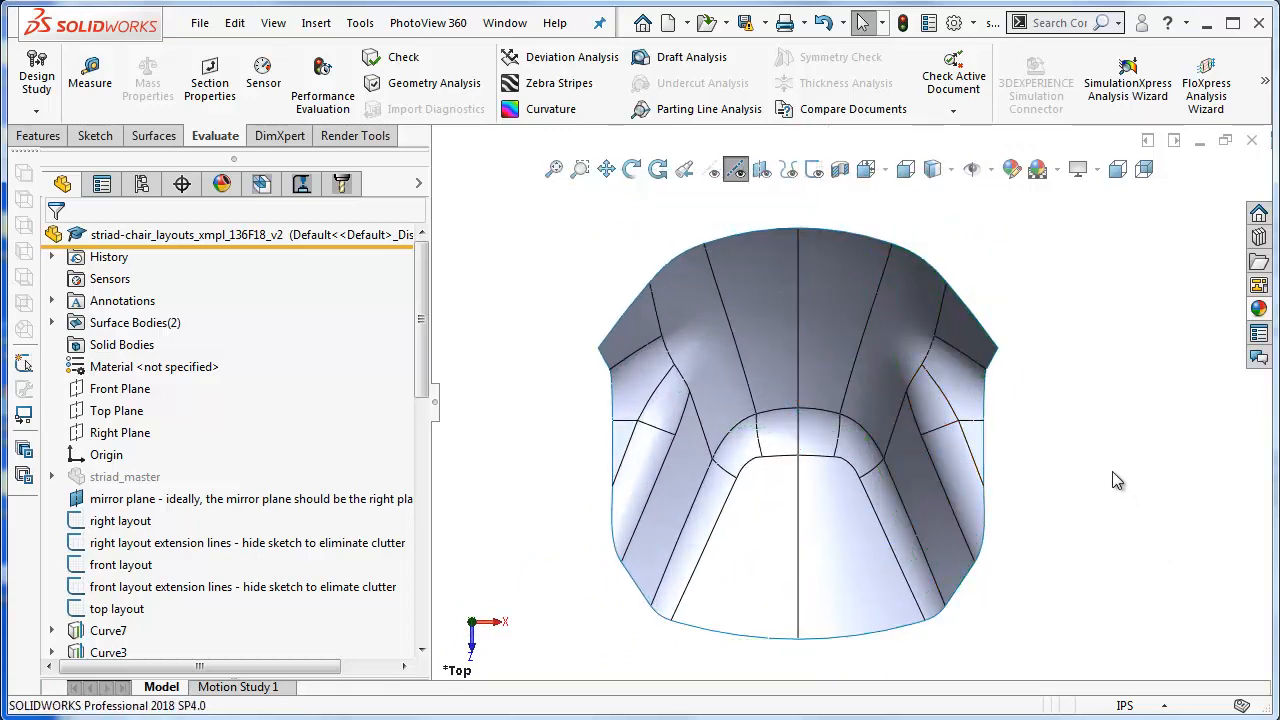
Examine the armrest transition, back and seat faces closely from above and at oblique angles.
scroll(890, 240, down, 3)
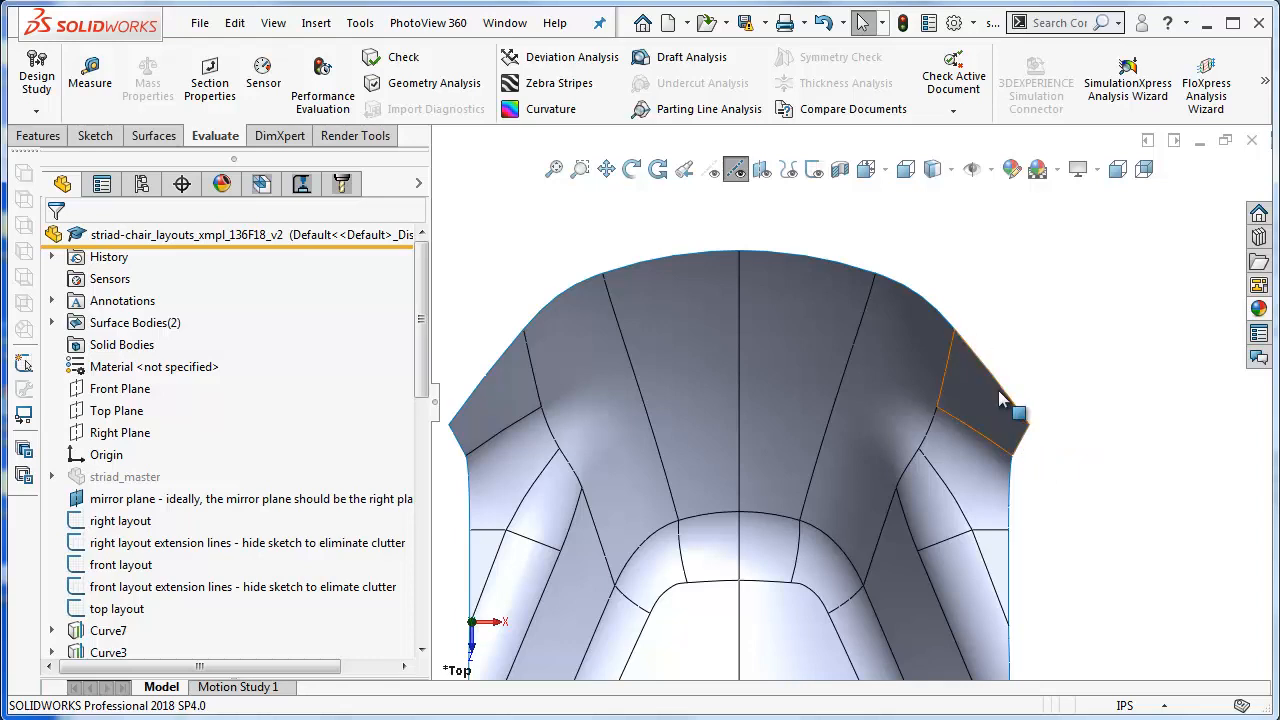
scroll(1022, 512, up, 2)
scroll(1022, 512, down, 1)
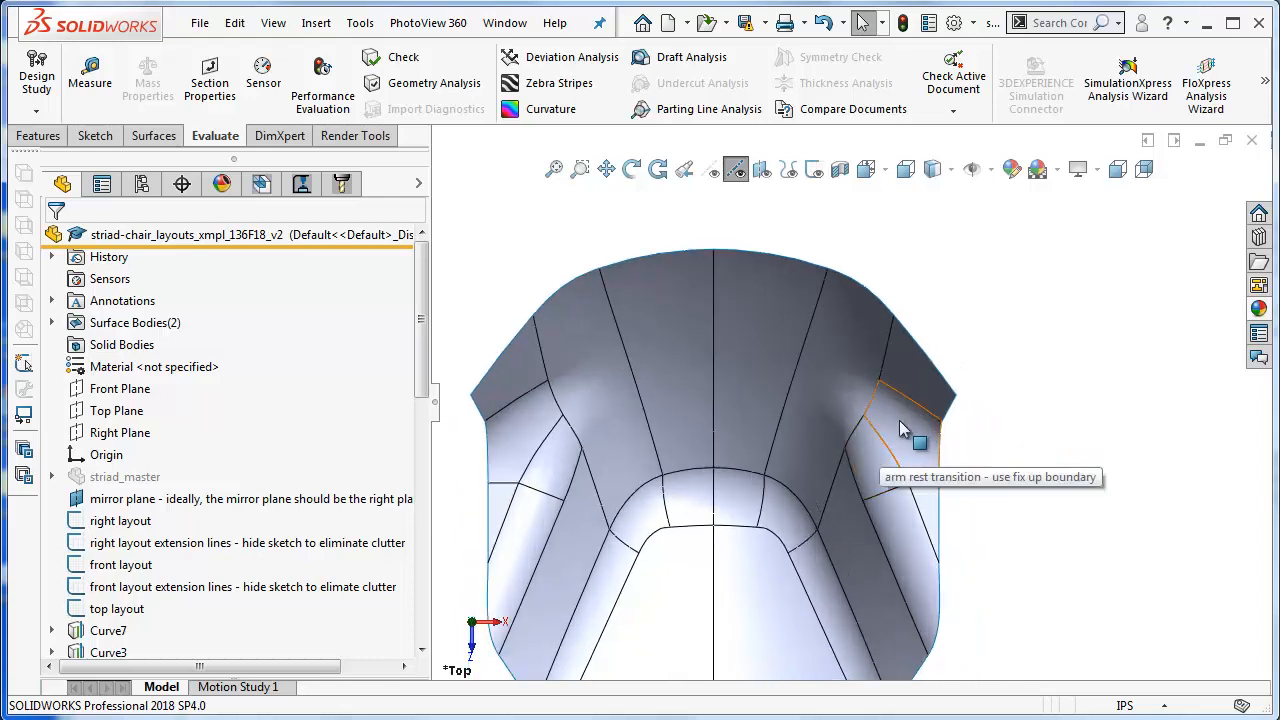
scroll(882, 433, down, 1)
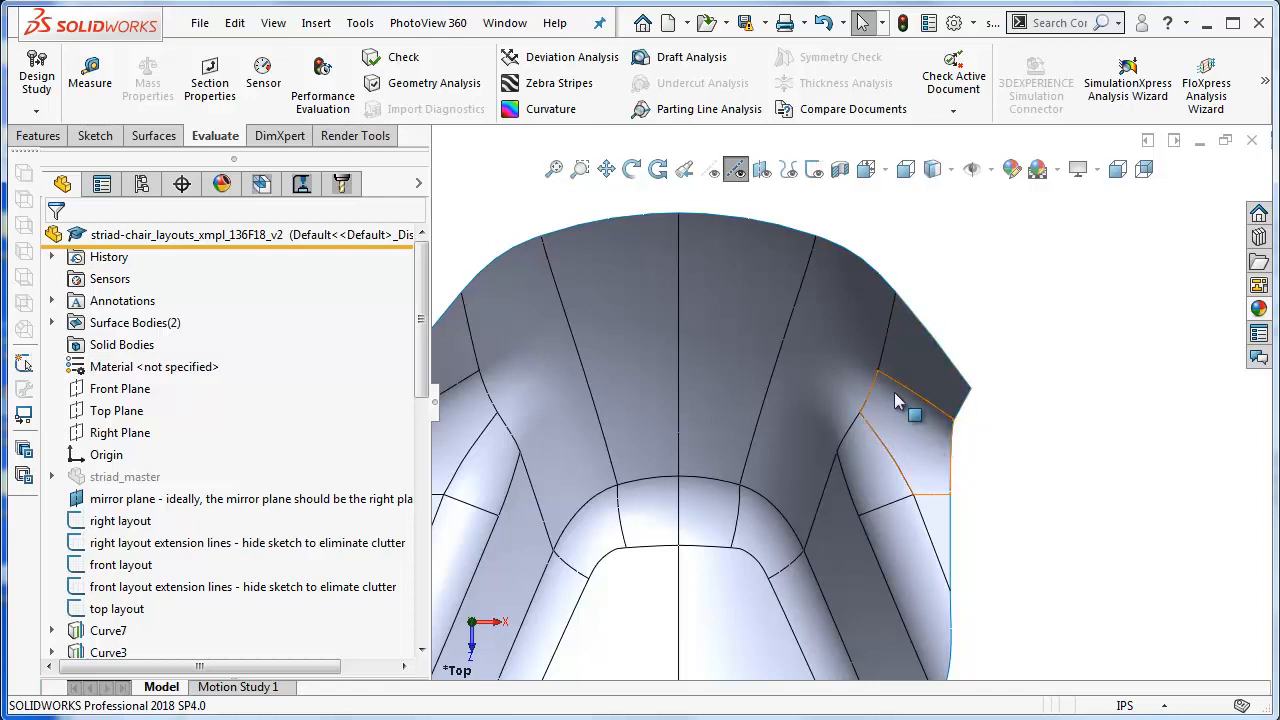
scroll(905, 487, up, 1)
middle_drag(905, 456, 936, 465)
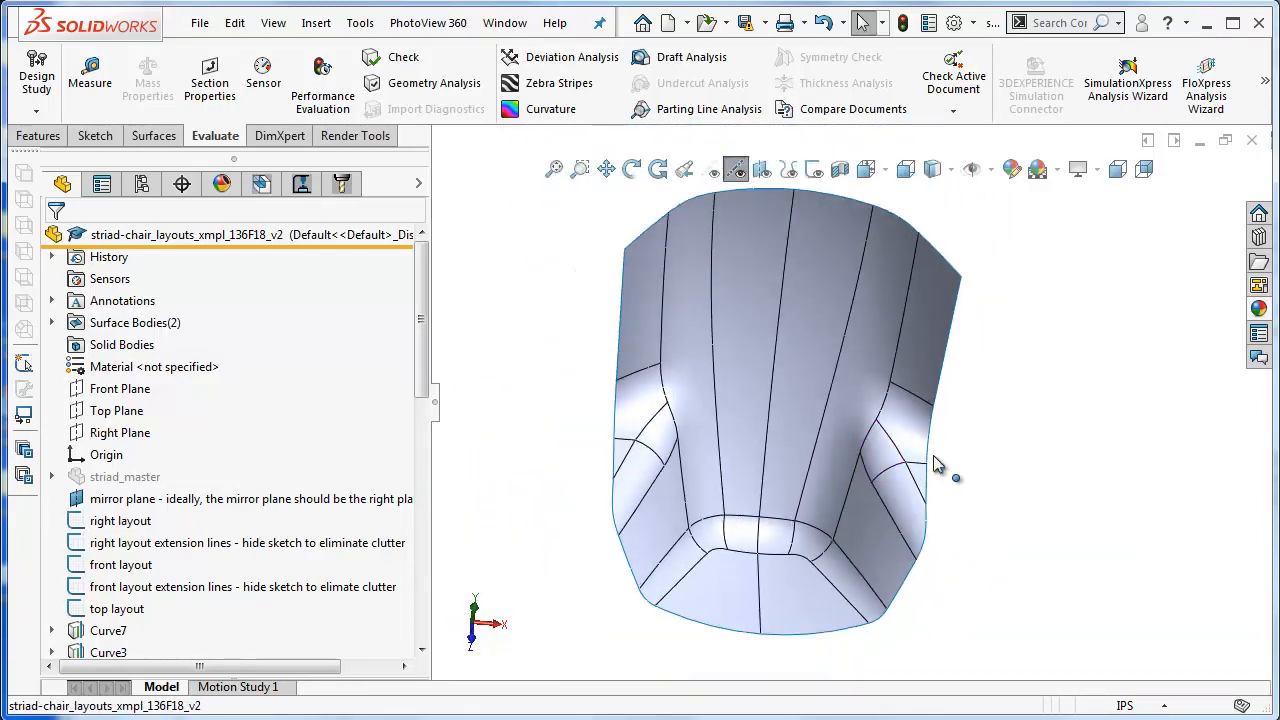
mouse_move(858, 519)
middle_down()
mouse_move(860, 545)
mouse_move(858, 530)
middle_up()
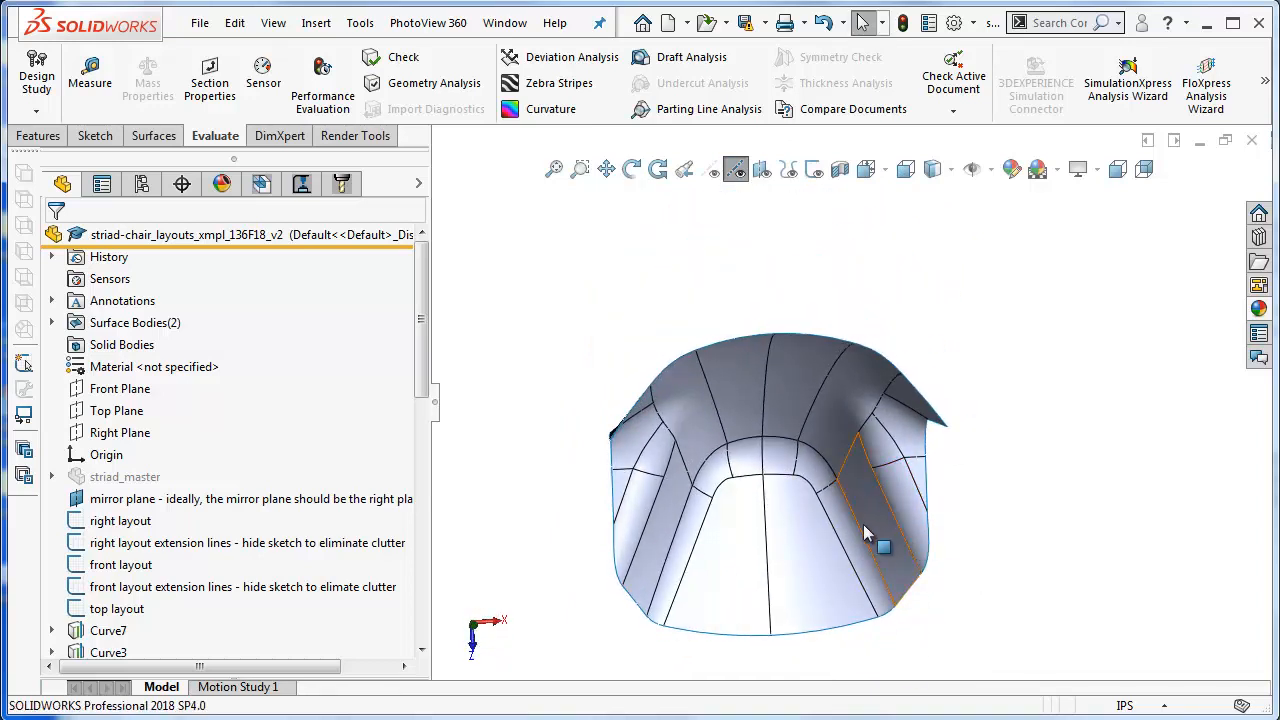
middle_drag(880, 540, 907, 585)
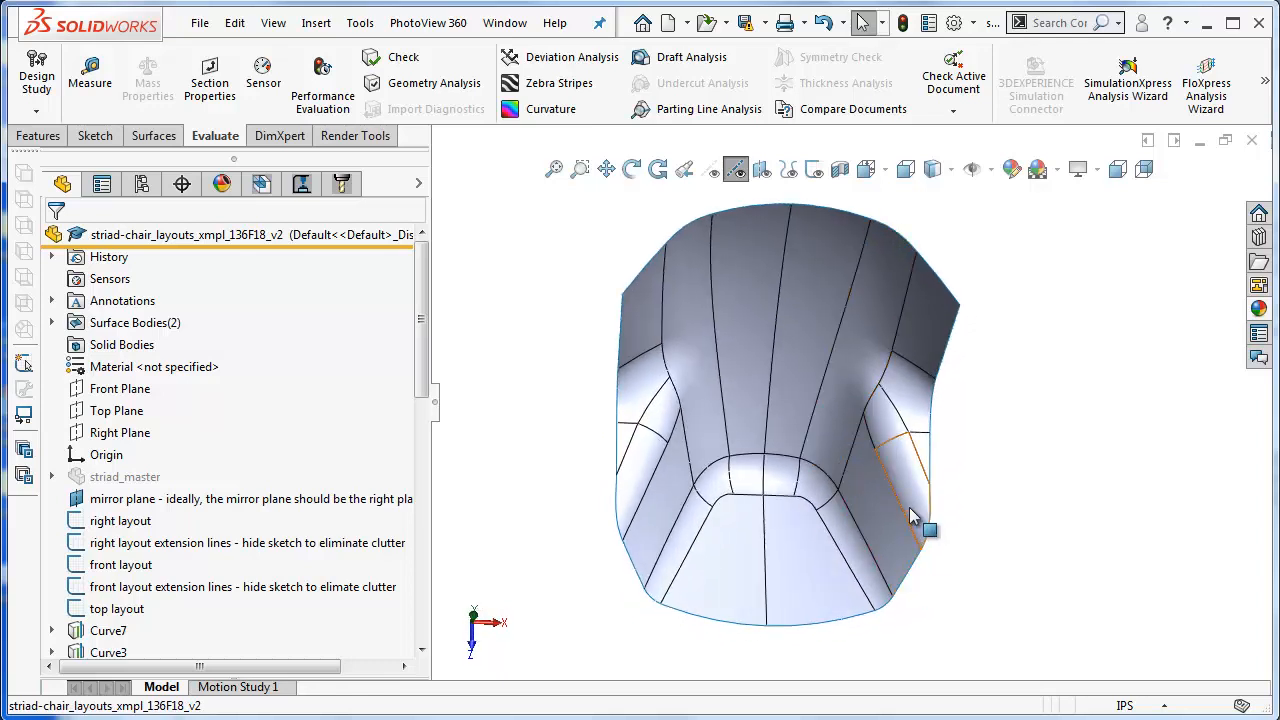
middle_drag(908, 514, 908, 528)
middle_drag(851, 425, 720, 300)
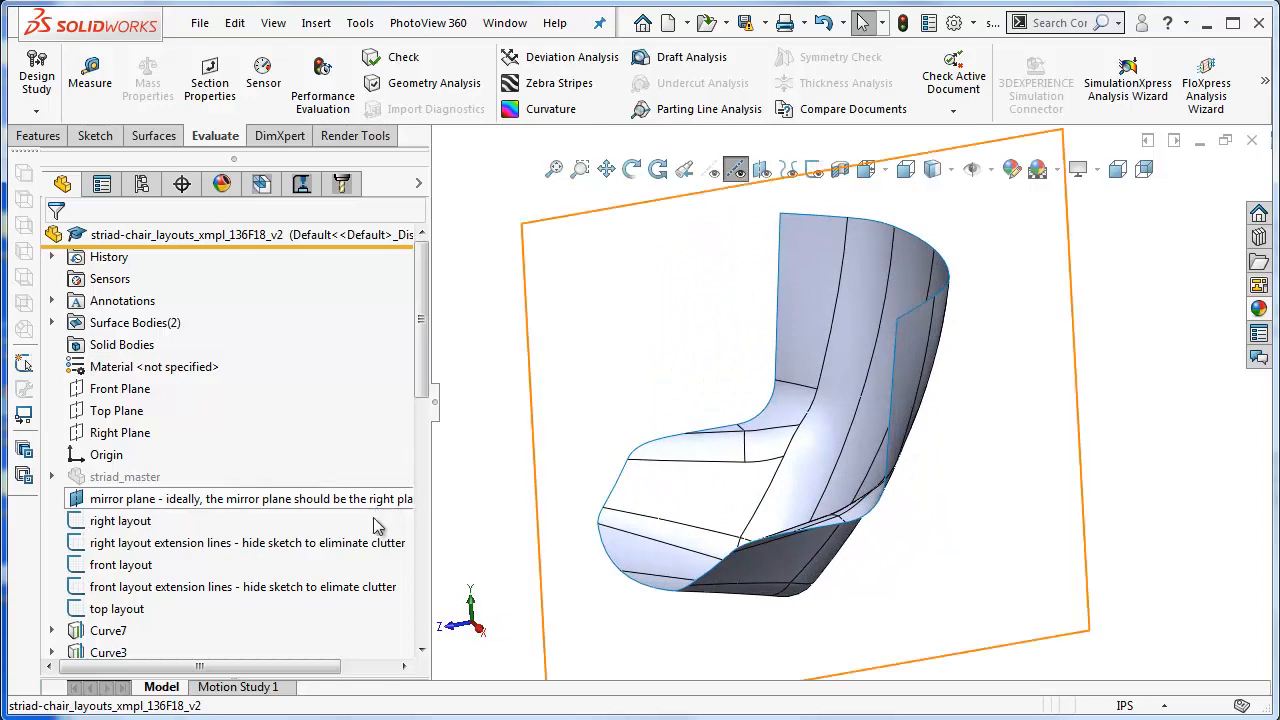
Roll the model back to just before Curve7 and display the layout sketches.
scroll(148, 612, down, 2)
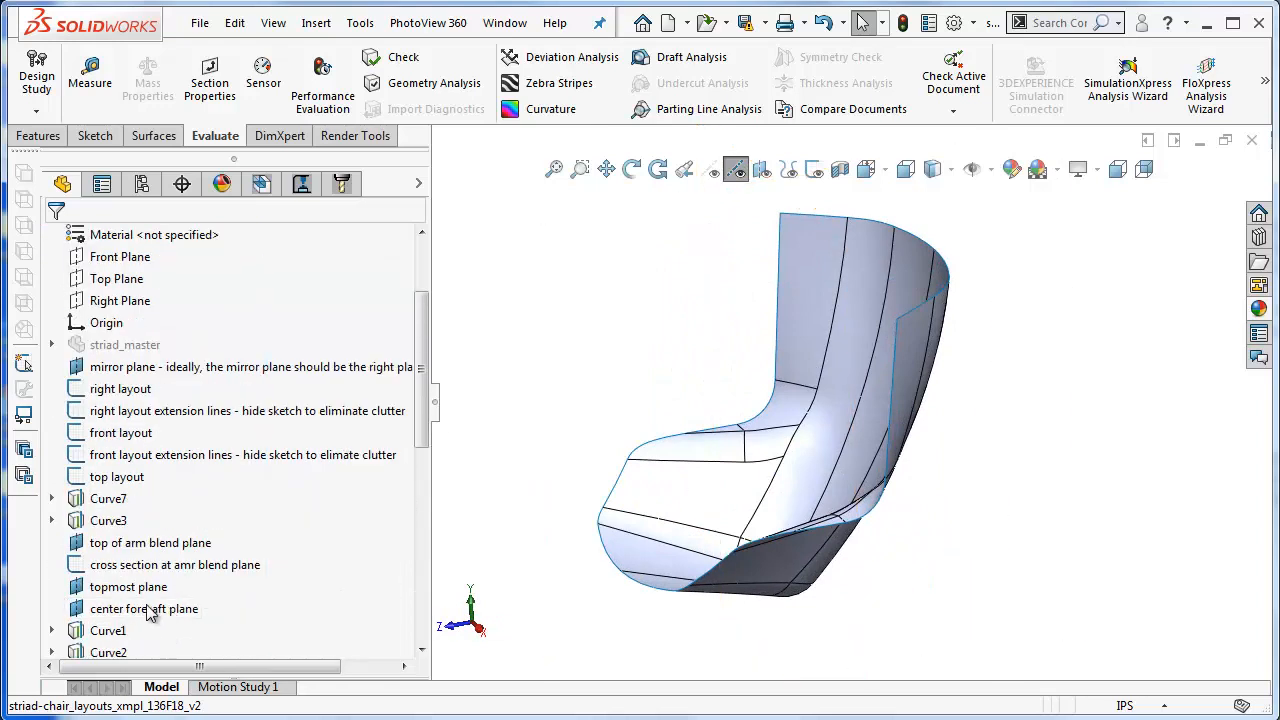
right_click(100, 500)
click(155, 450)
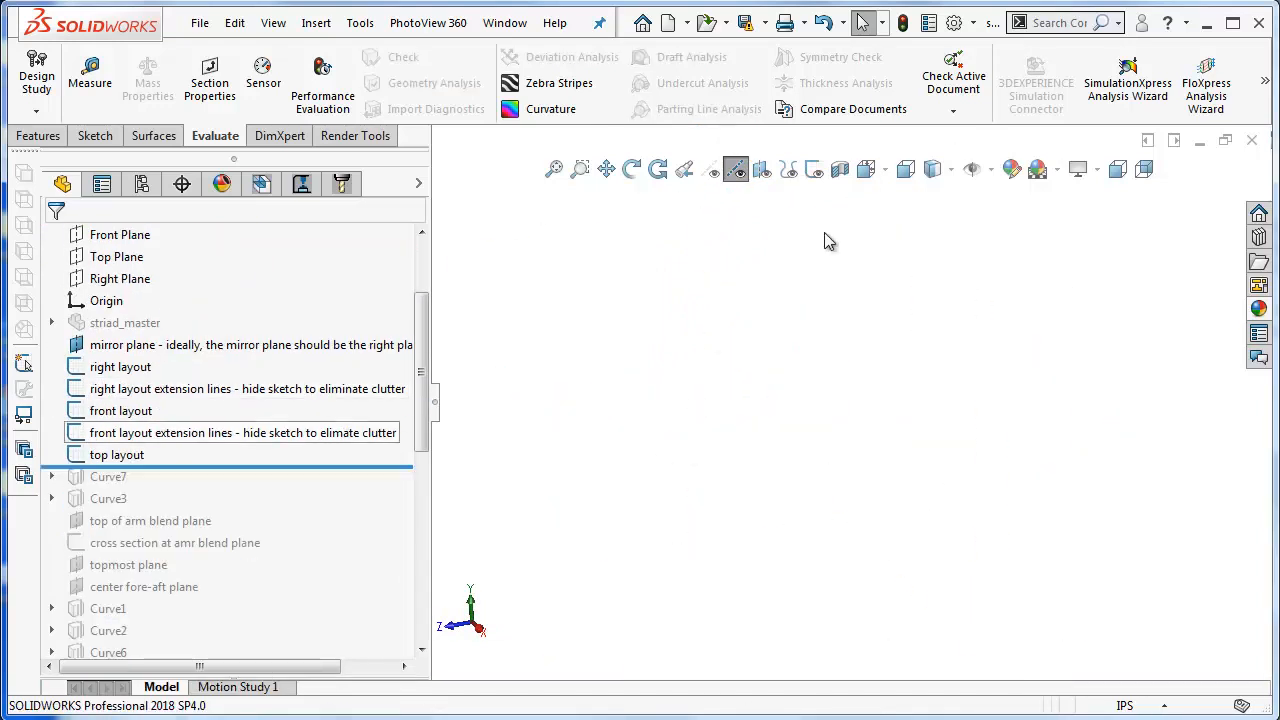
click(813, 169)
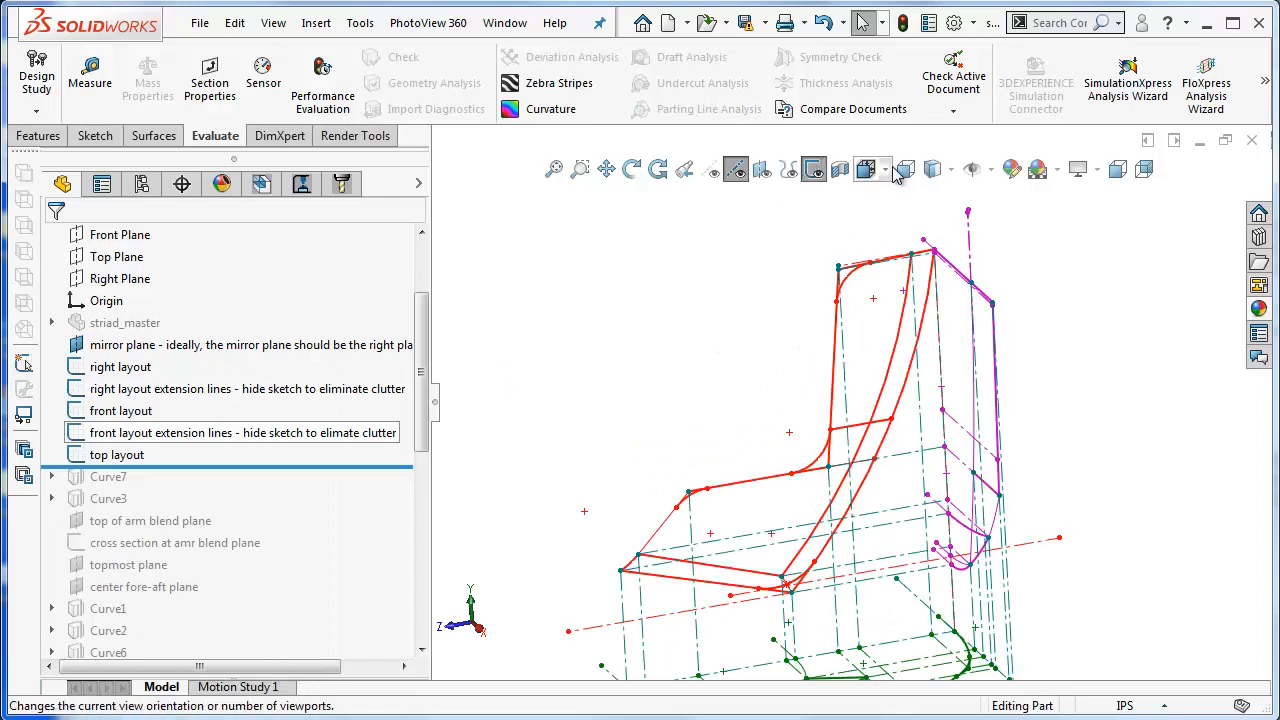
Examine the chair's layout sketches in the Right and Front views, including the armrest line and lower arcs.
click(897, 173)
click(926, 257)
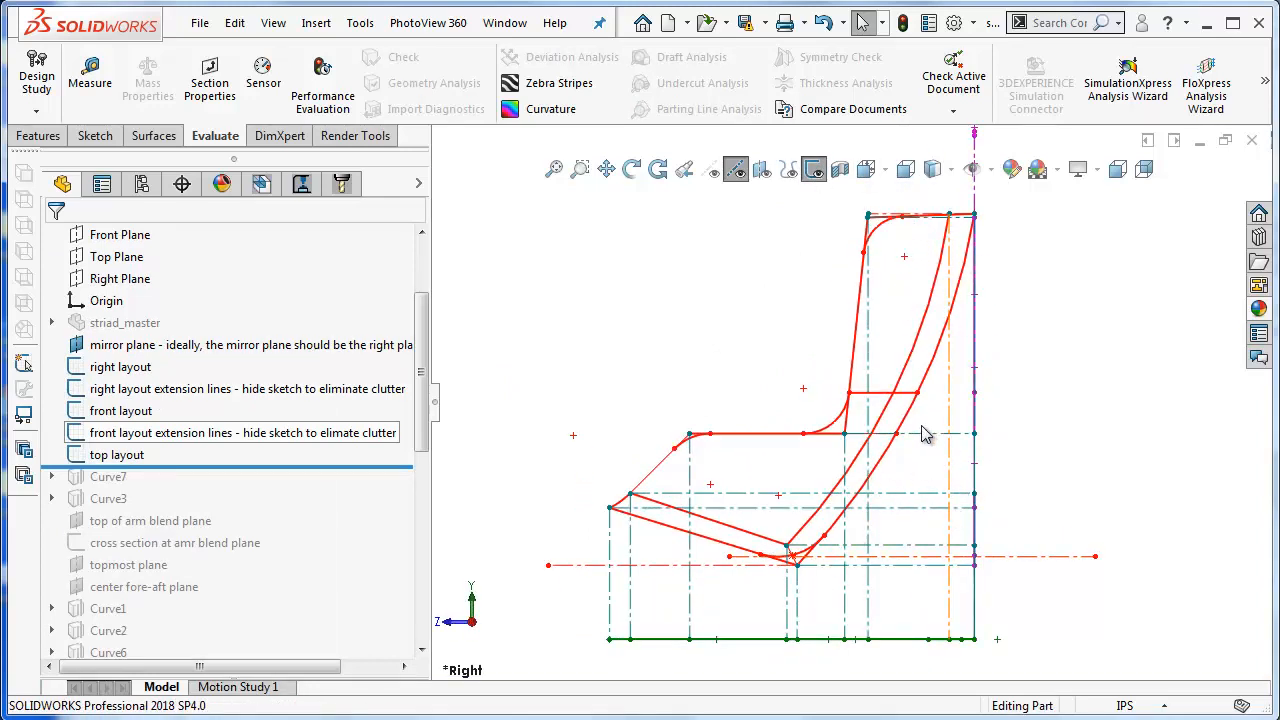
scroll(879, 418, down, 2)
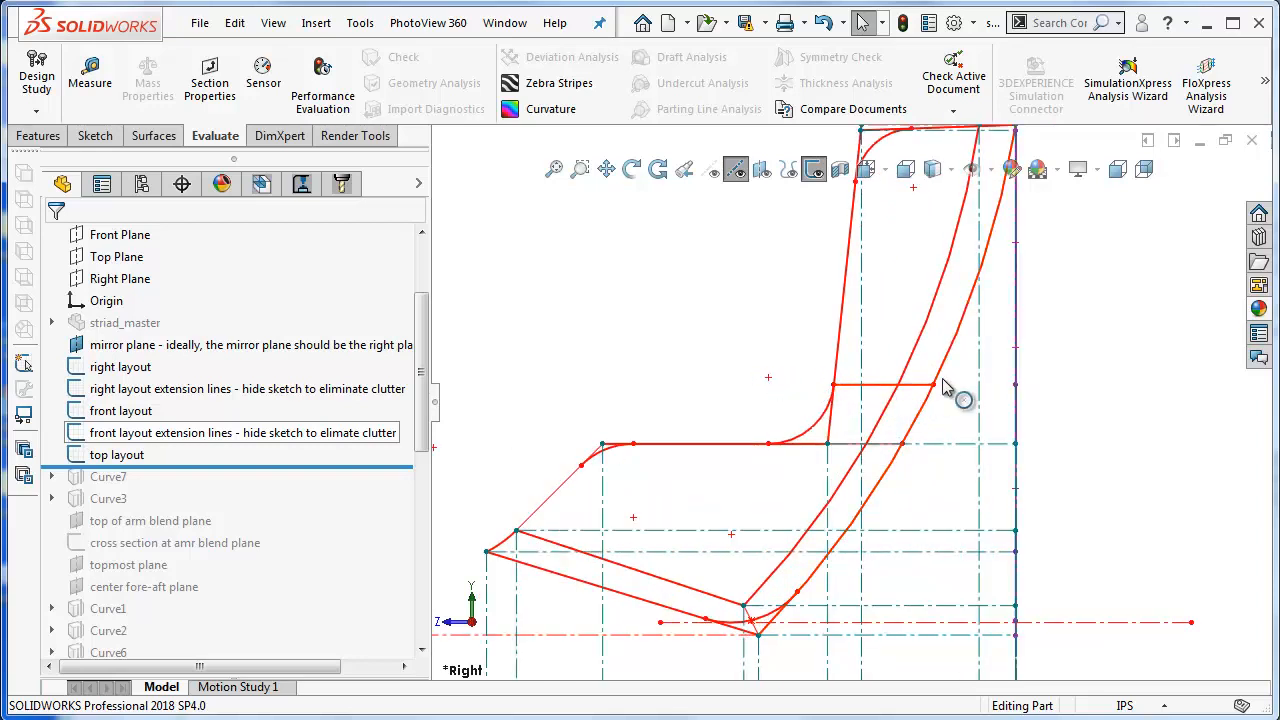
scroll(846, 404, up, 2)
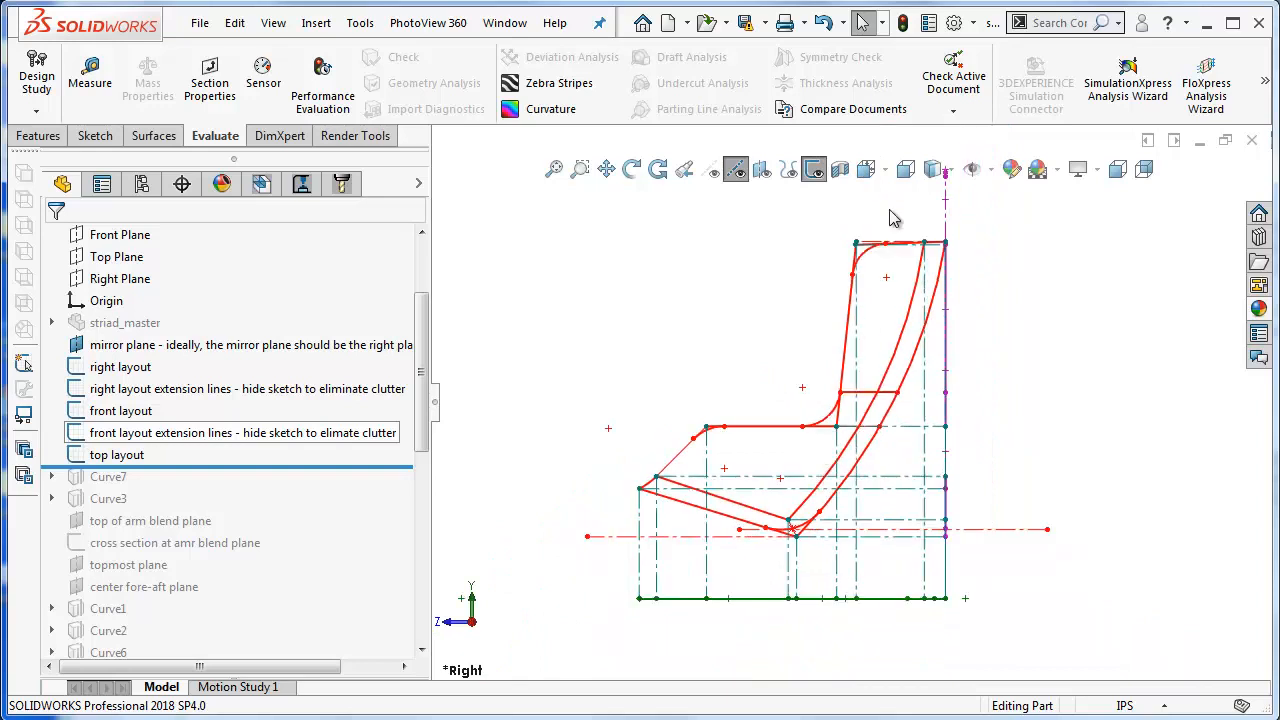
click(866, 169)
click(897, 263)
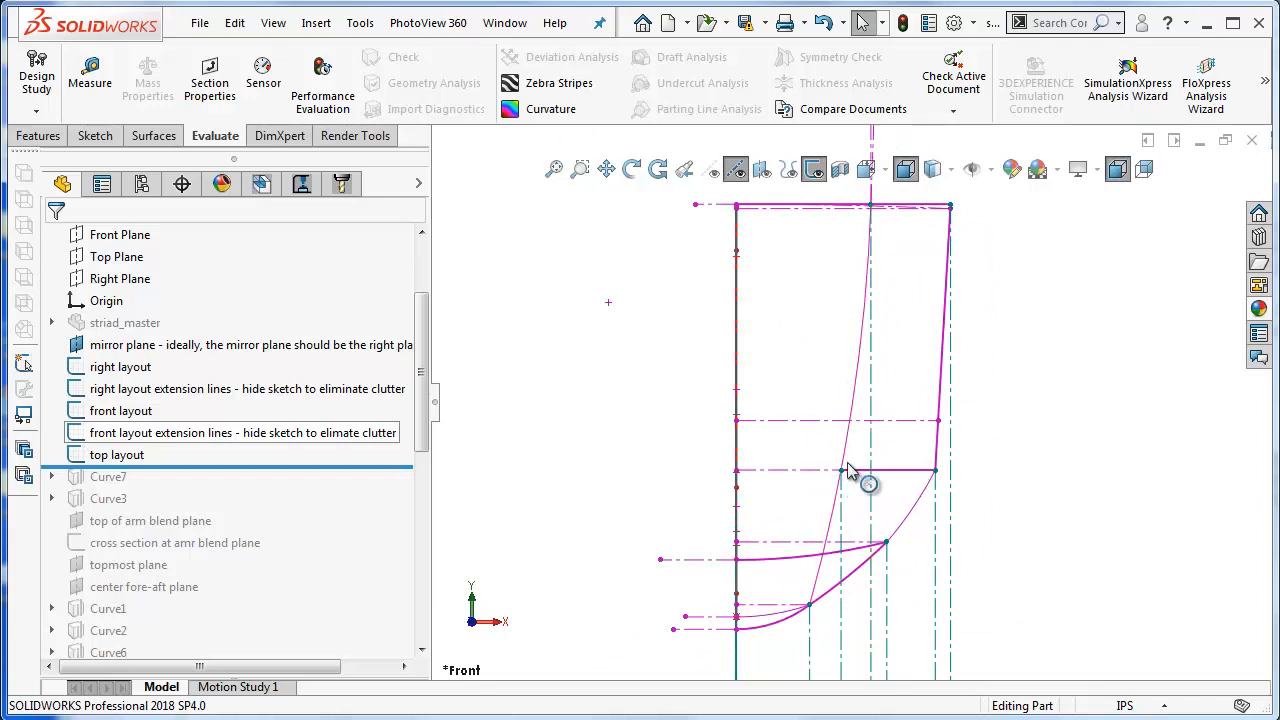
scroll(883, 474, down, 2)
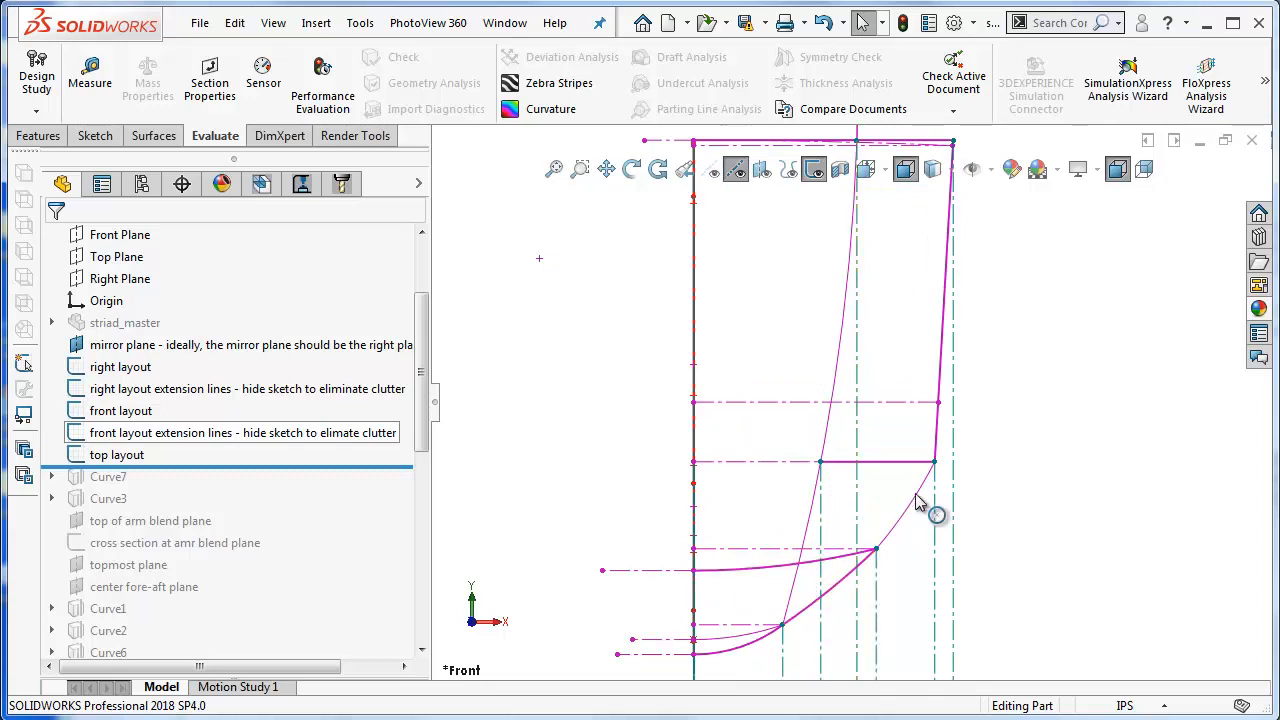
scroll(846, 402, up, 1)
scroll(845, 372, up, 2)
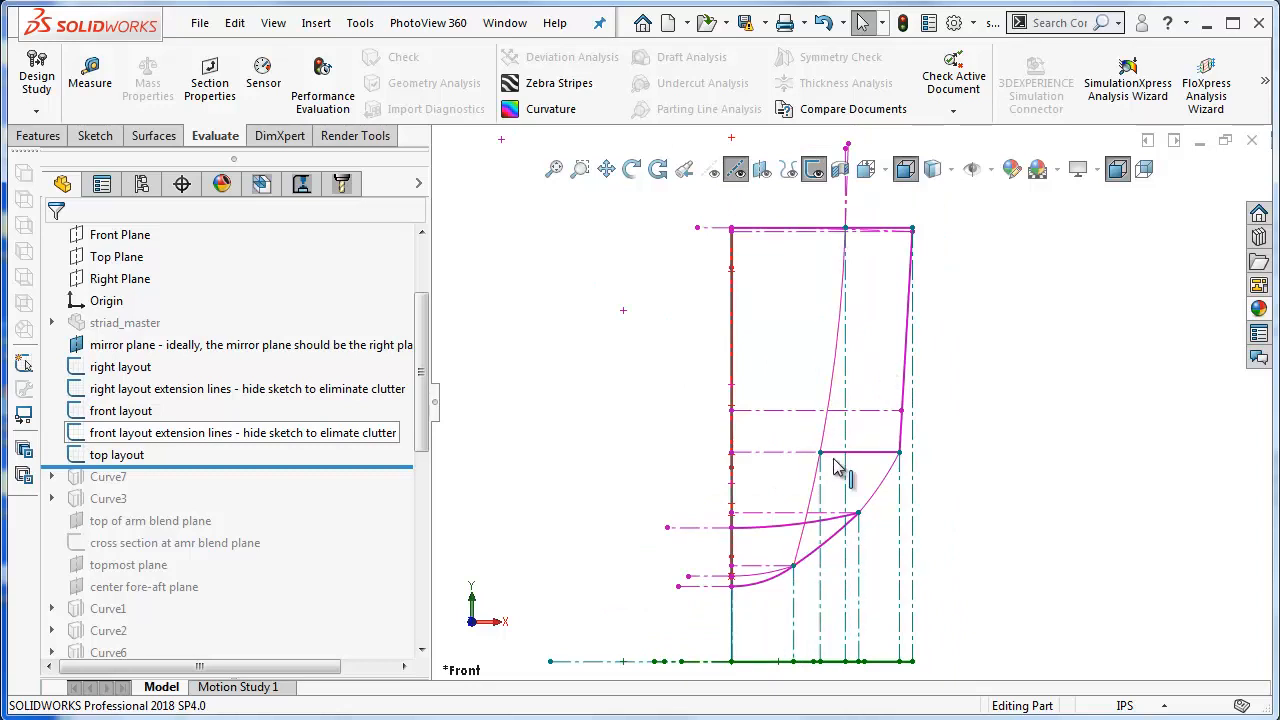
Roll the model forward to include Curve7 and turn on the display of curves.
drag(410, 466, 402, 487)
middle_drag(880, 431, 882, 474)
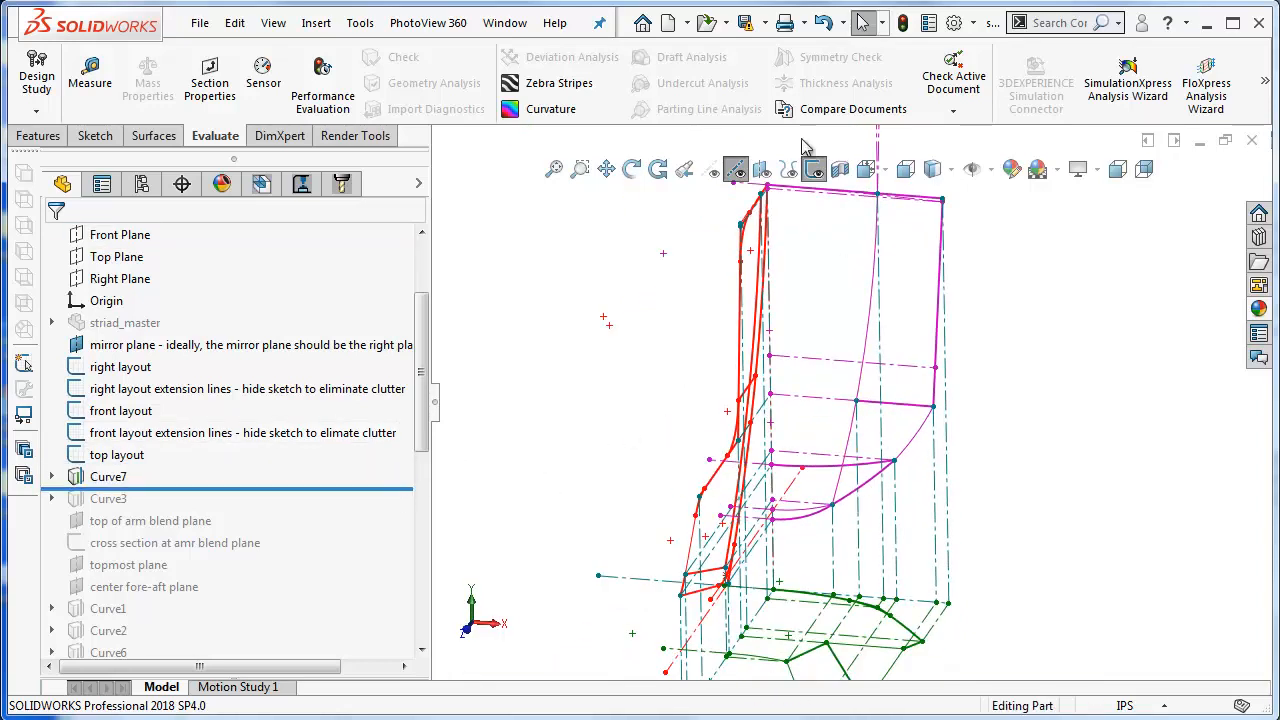
click(789, 171)
Inspect how Curve7 relates to the inner back arc of the right layout and the matching line of the front layout.
middle_drag(858, 403, 870, 303)
click(910, 250)
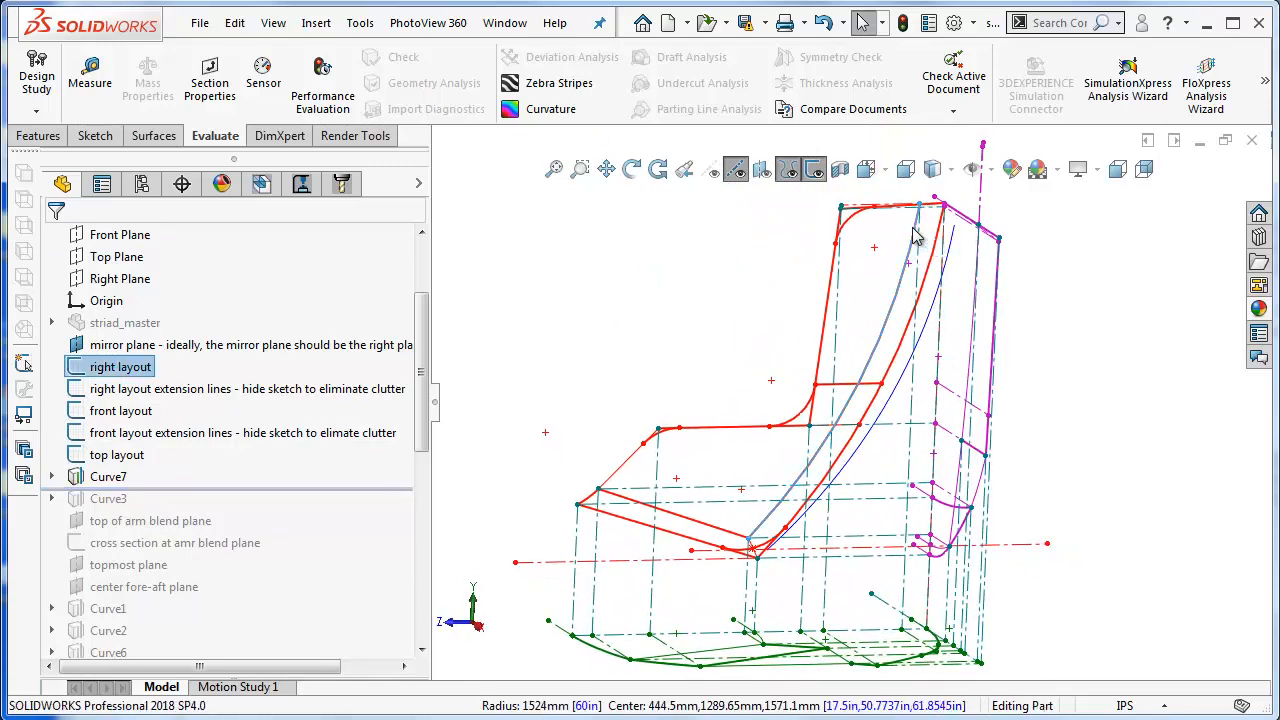
mouse_move(1020, 190)
middle_down()
mouse_move(1060, 268)
mouse_move(1122, 254)
mouse_move(1135, 272)
middle_up()
key(Escape)
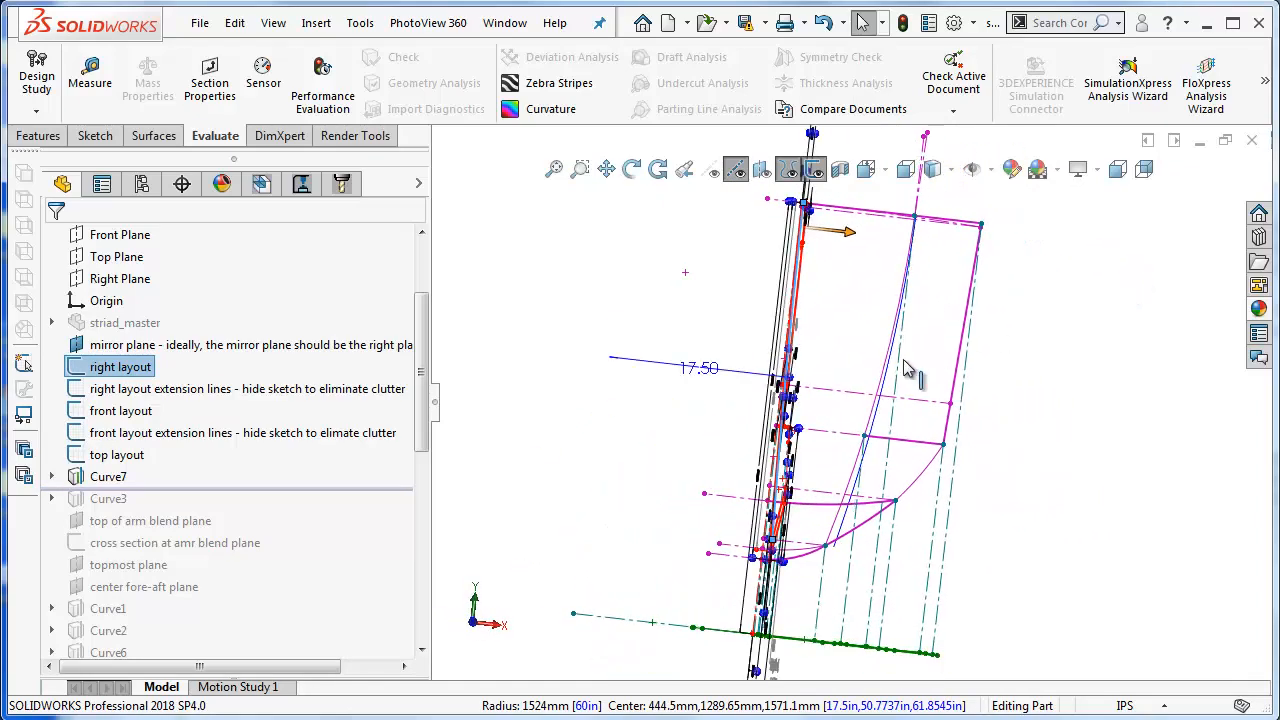
middle_drag(889, 377, 745, 358)
click(650, 302)
Roll the model forward to include Curve3 and view it against the outer edge line of the front layout.
drag(343, 488, 350, 510)
mouse_move(812, 433)
middle_down()
mouse_move(886, 434)
mouse_move(886, 366)
mouse_move(978, 262)
middle_up()
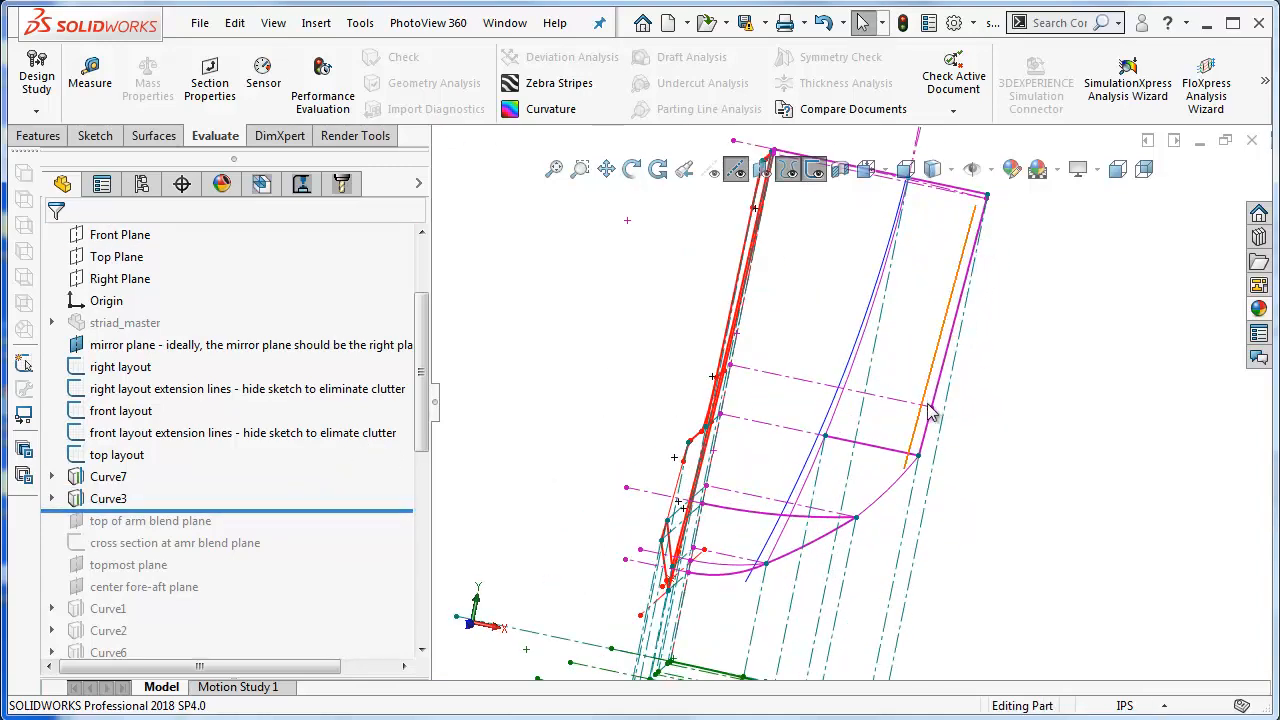
Roll the model forward to include the top of arm blend plane and its cross section sketch, and select that sketch.
mouse_move(930, 445)
middle_down()
mouse_move(925, 425)
mouse_move(826, 369)
mouse_move(802, 374)
mouse_move(812, 320)
middle_up()
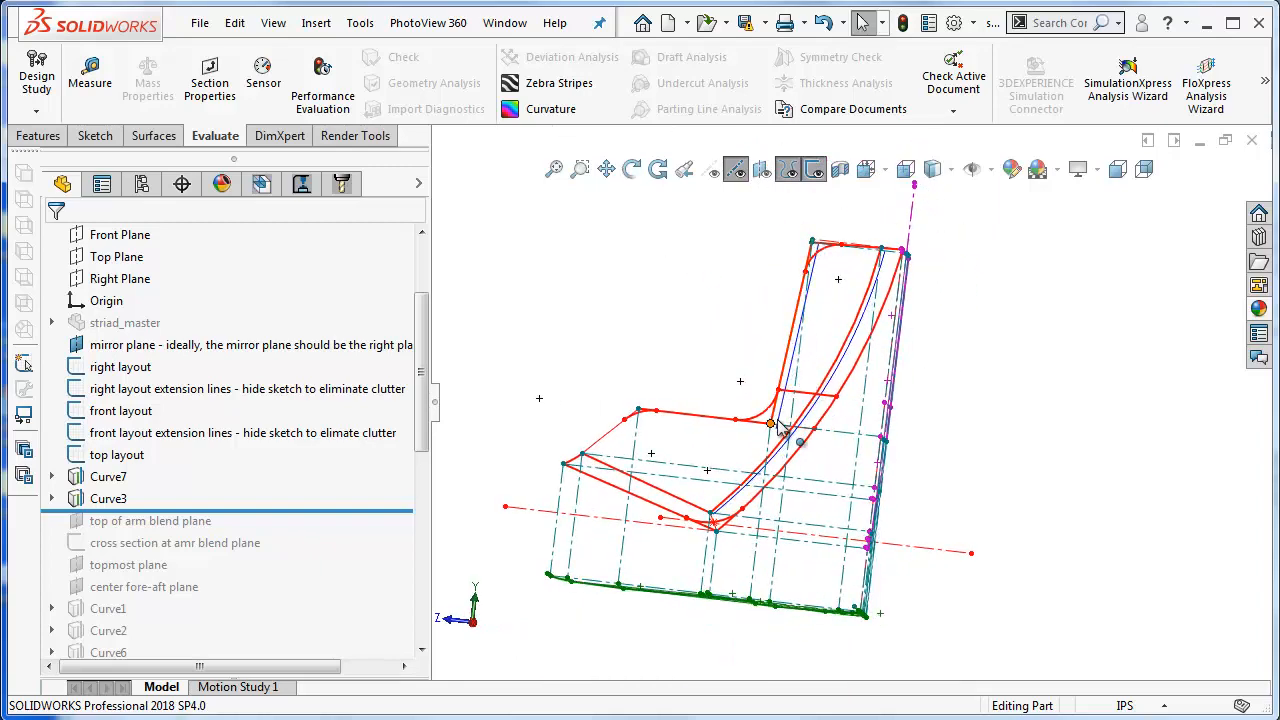
middle_drag(783, 428, 644, 461)
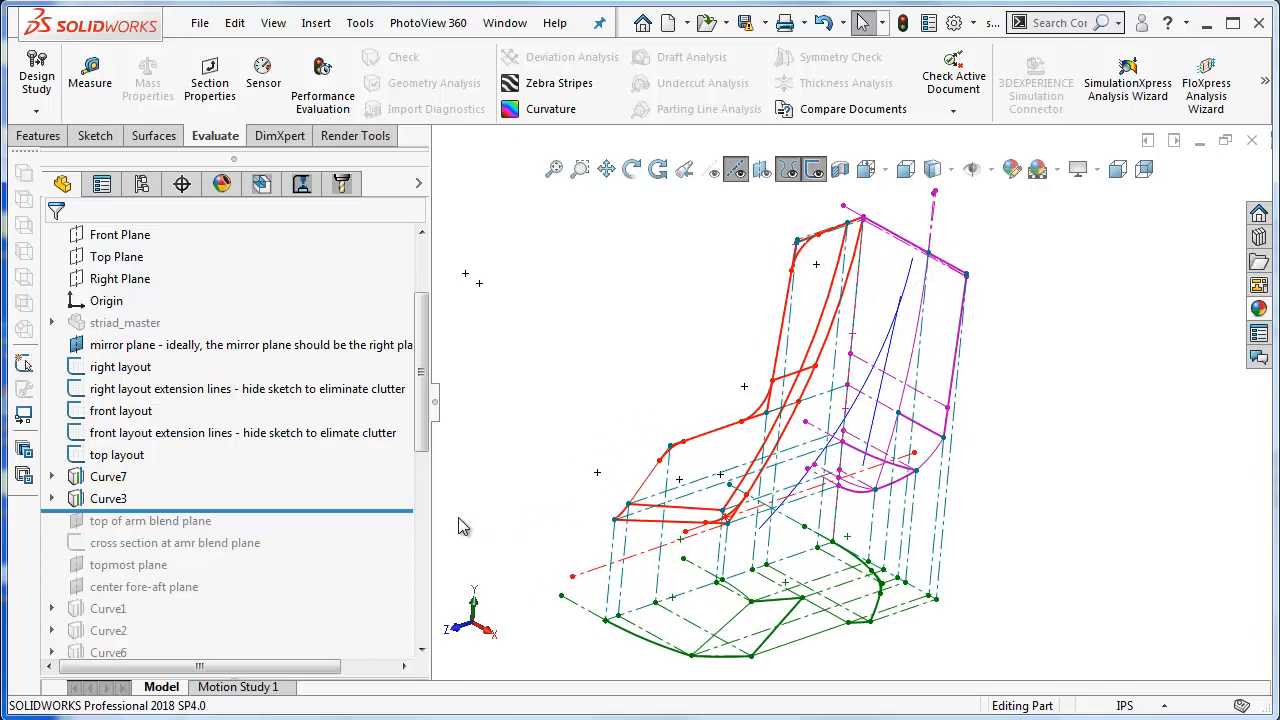
middle_drag(826, 416, 818, 418)
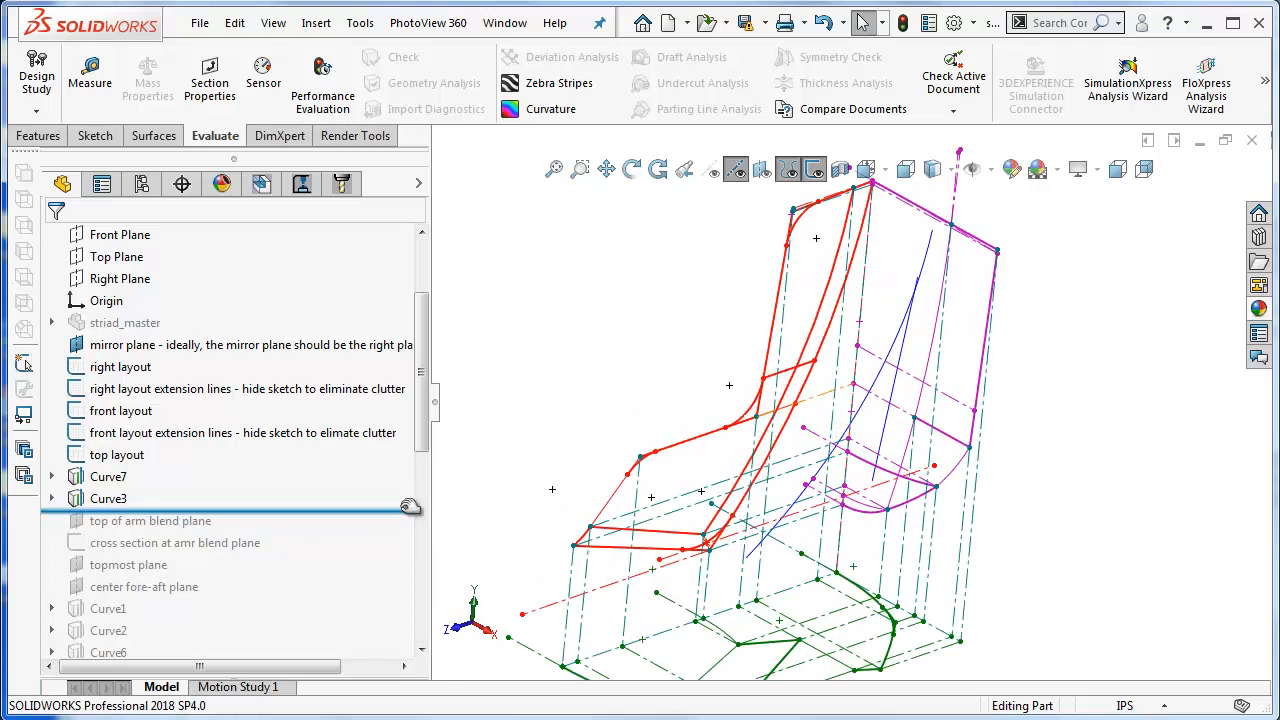
drag(410, 506, 400, 555)
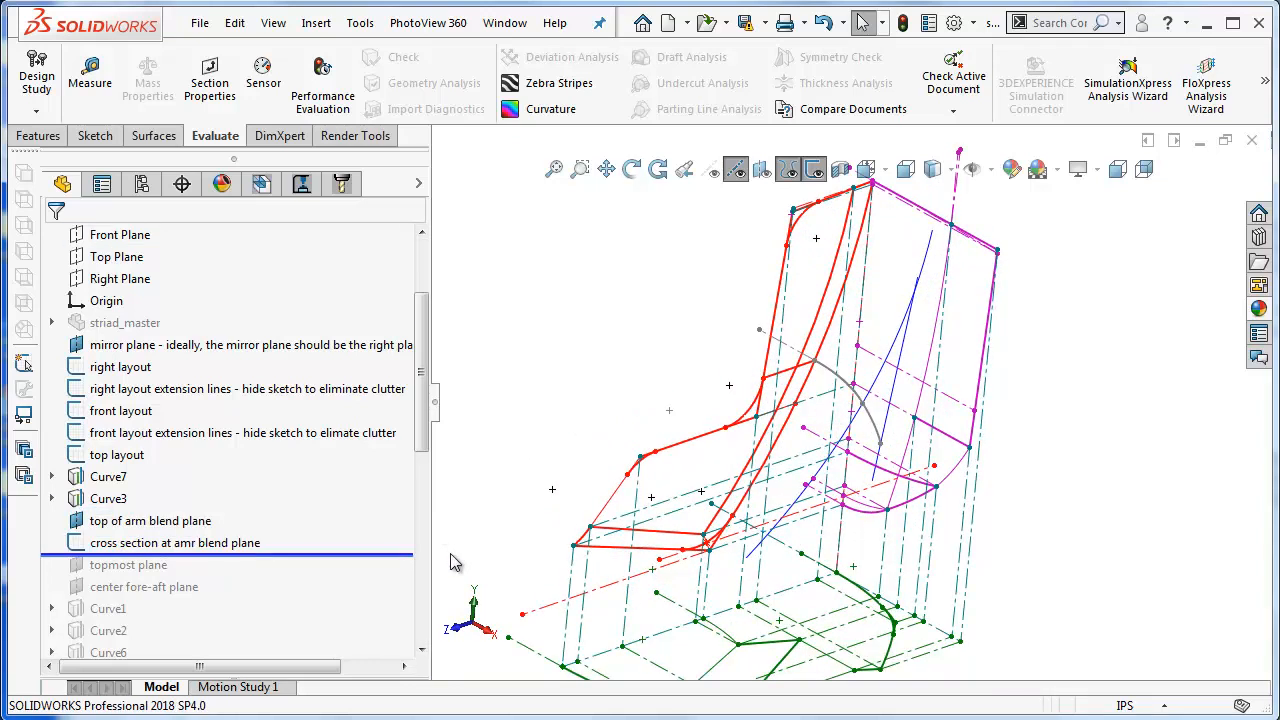
click(237, 543)
mouse_move(846, 388)
middle_down()
mouse_move(883, 380)
mouse_move(897, 451)
mouse_move(880, 480)
middle_up()
Open the "cross section at amr blend plane" sketch for editing and view it from the Top.
right_click(160, 542)
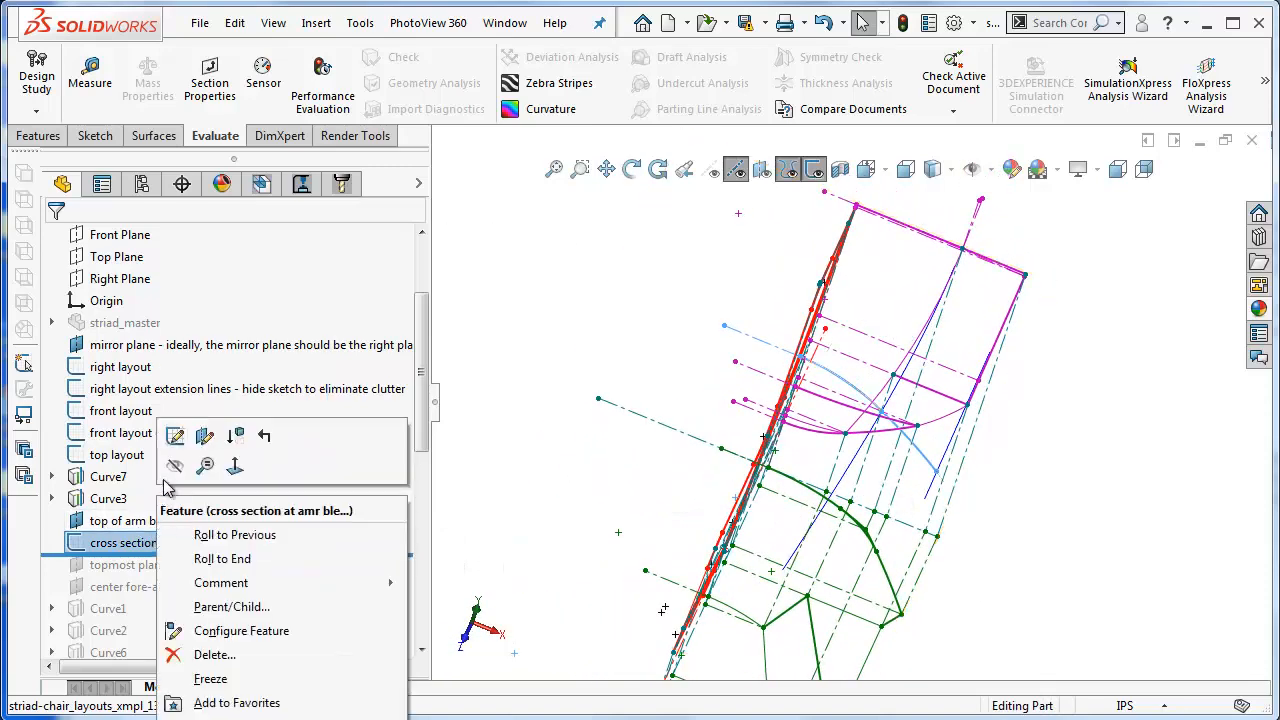
click(175, 438)
click(876, 172)
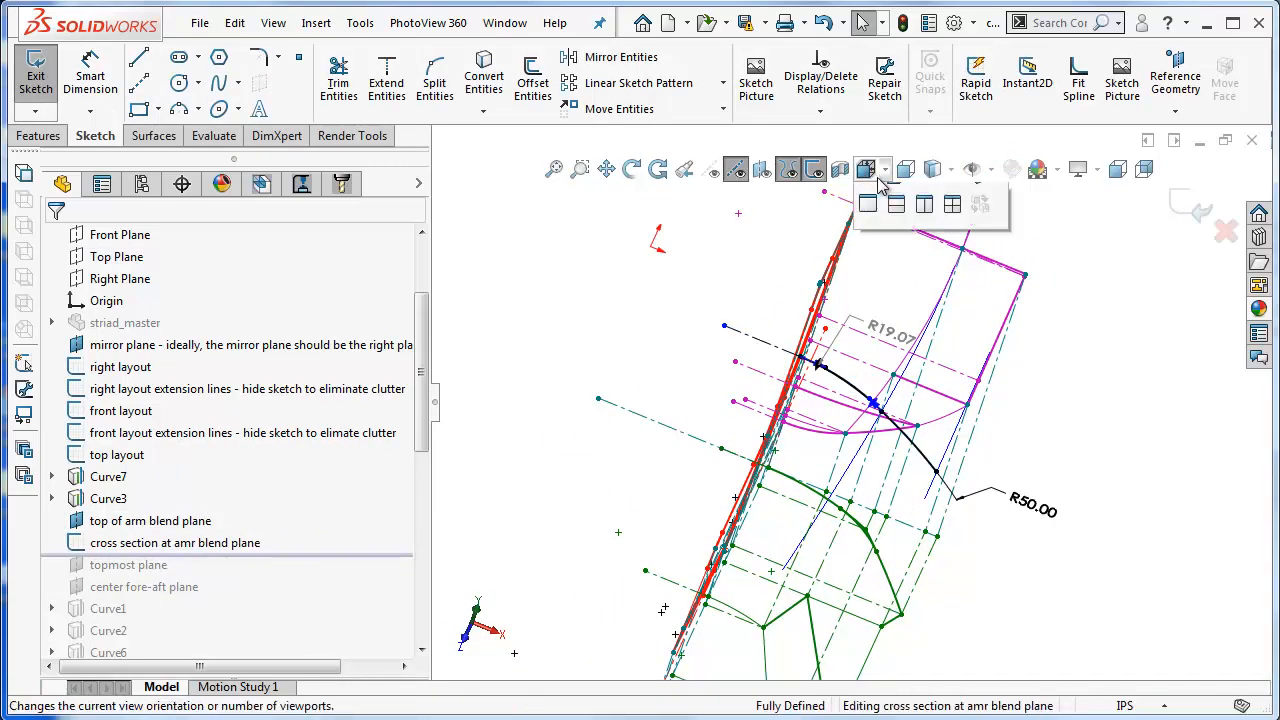
click(895, 225)
Examine the cross section's arcs against the projected curves and the top layout, and exit the sketch.
scroll(897, 331, down, 5)
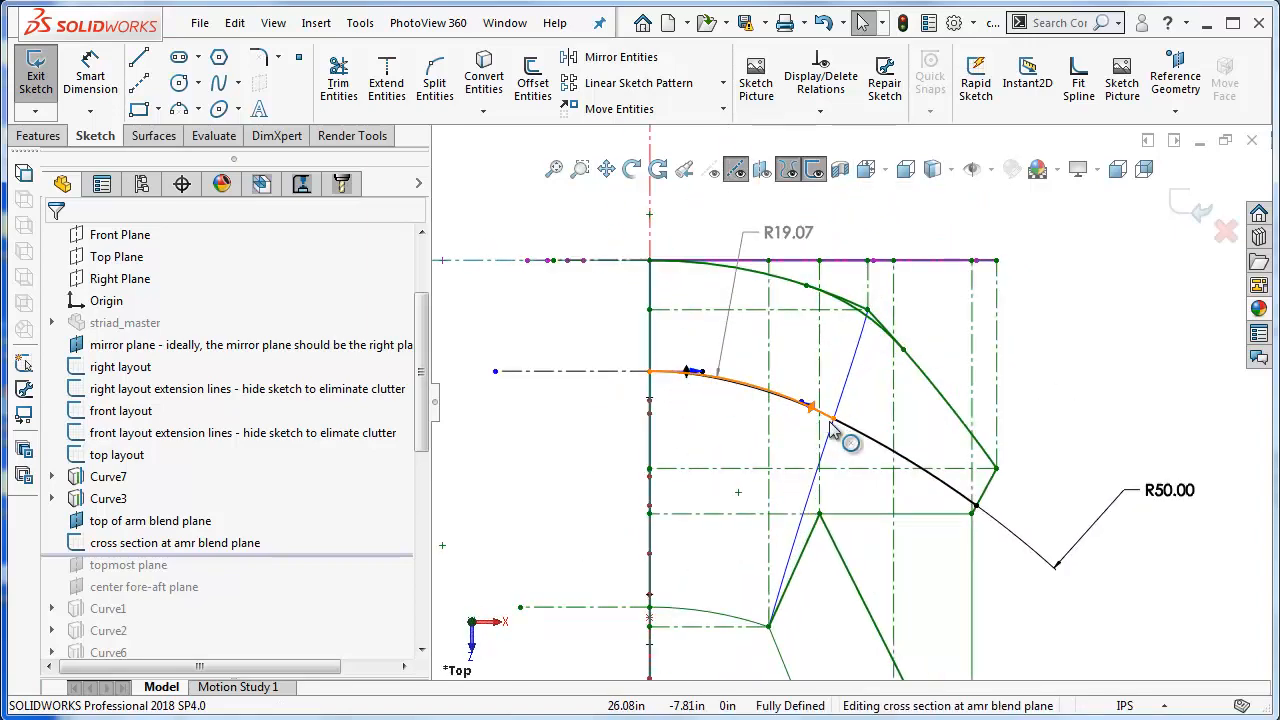
scroll(843, 434, down, 2)
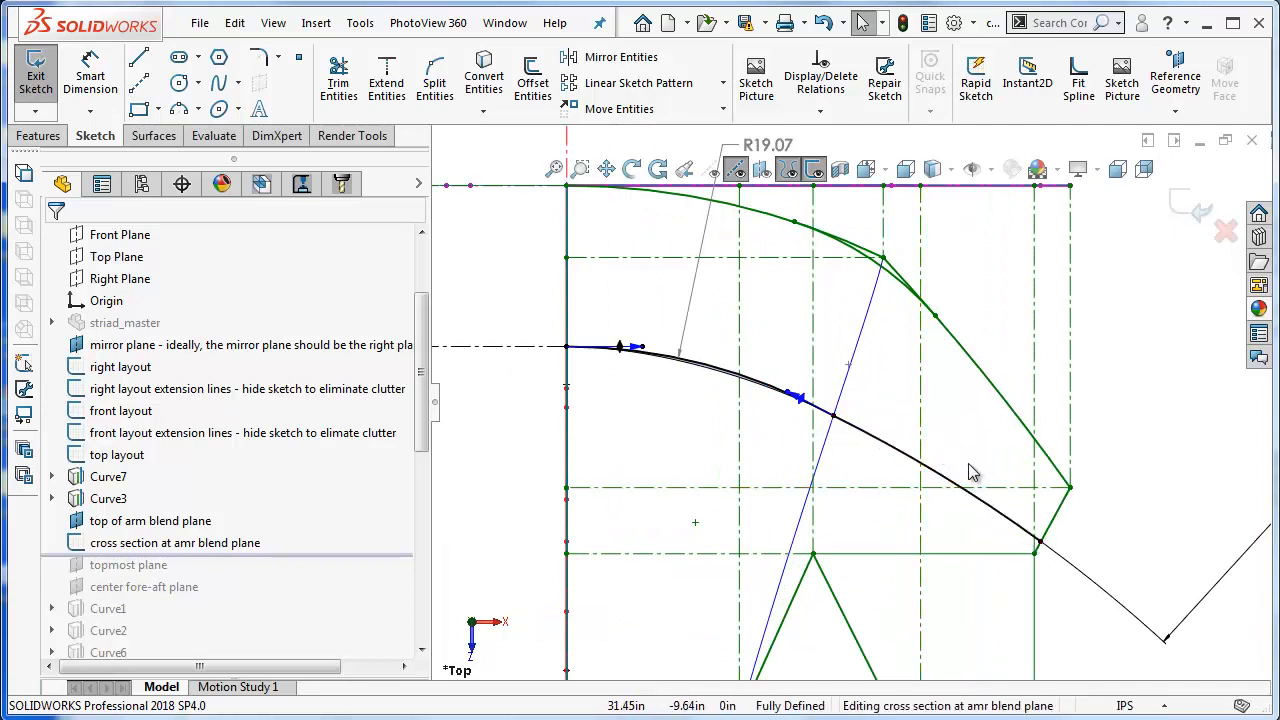
scroll(884, 458, up, 1)
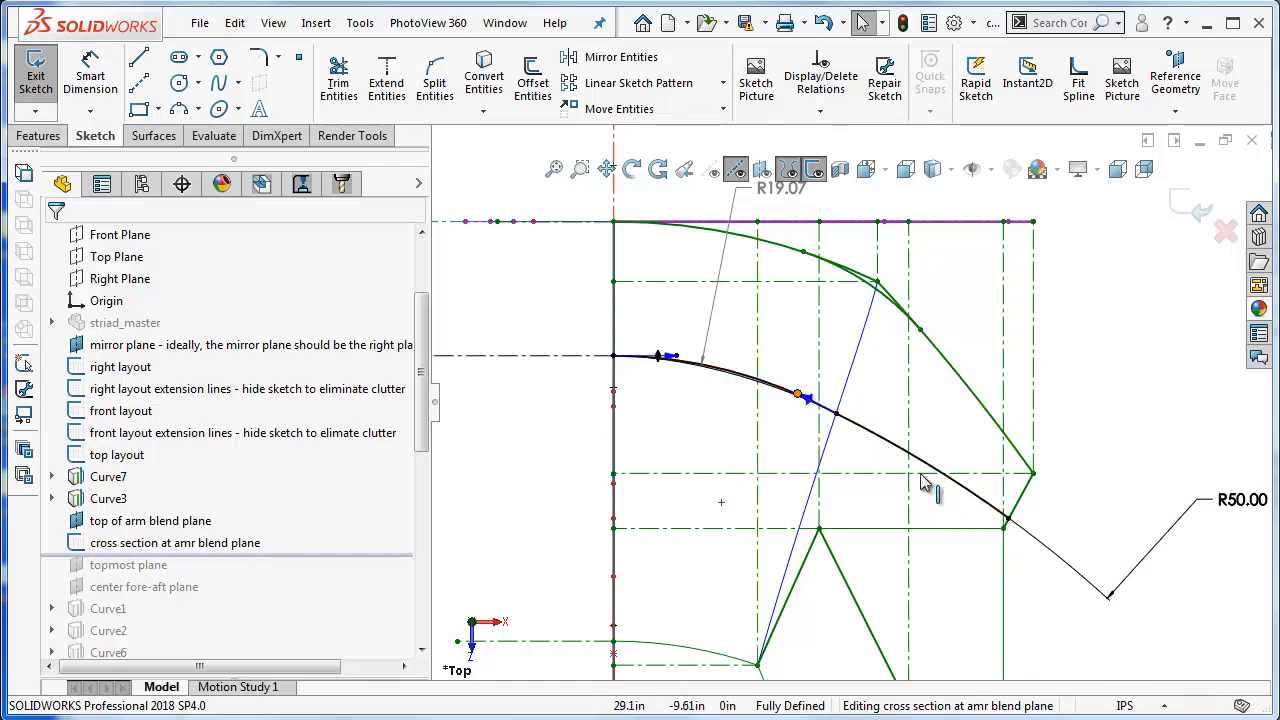
scroll(808, 397, up, 2)
mouse_move(810, 397)
middle_down()
mouse_move(883, 385)
mouse_move(898, 469)
middle_up()
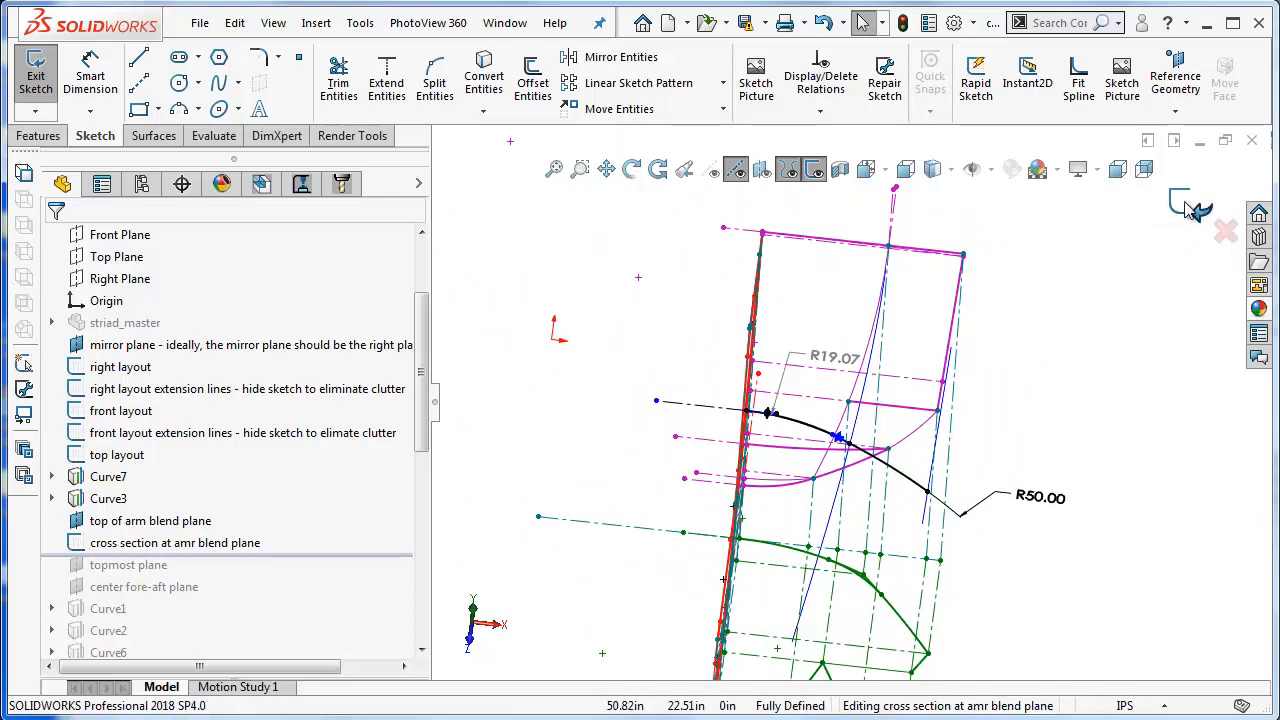
click(1190, 208)
Roll the model forward to include the topmost plane, the center fore-aft plane and Curve1, and view Curve1 from the side.
drag(345, 555, 345, 598)
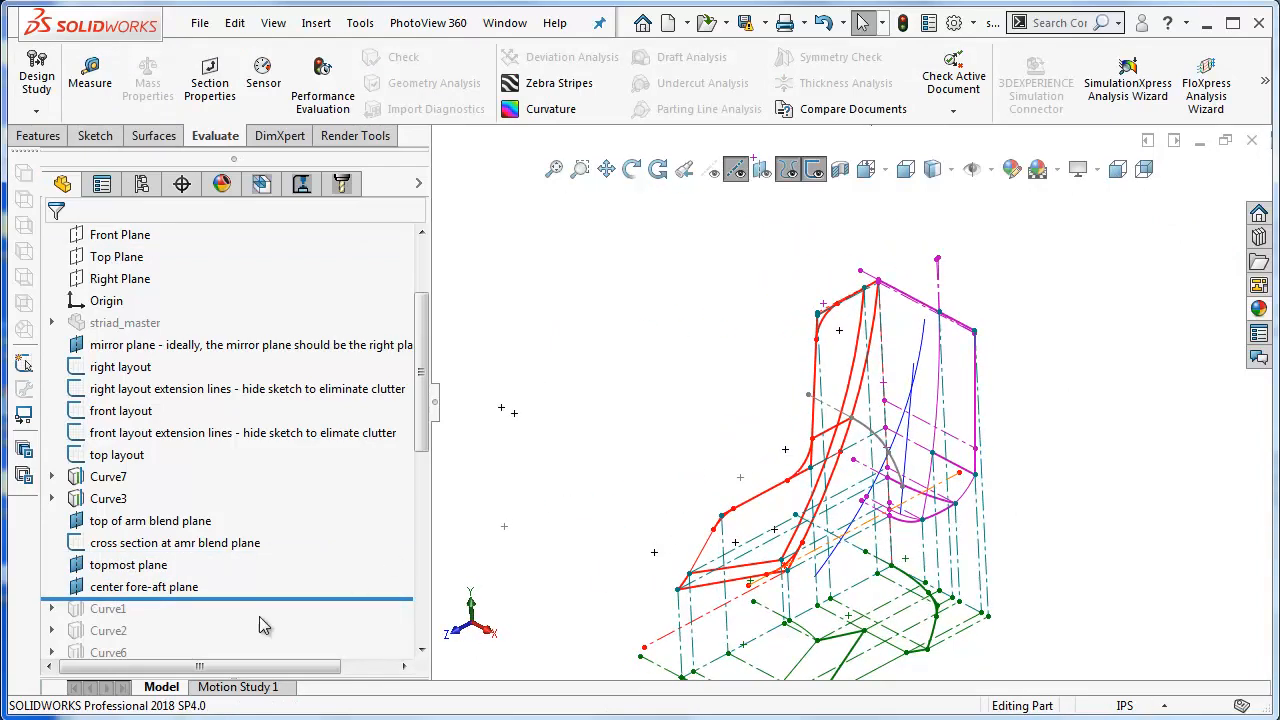
drag(337, 600, 357, 620)
middle_drag(930, 572, 738, 565)
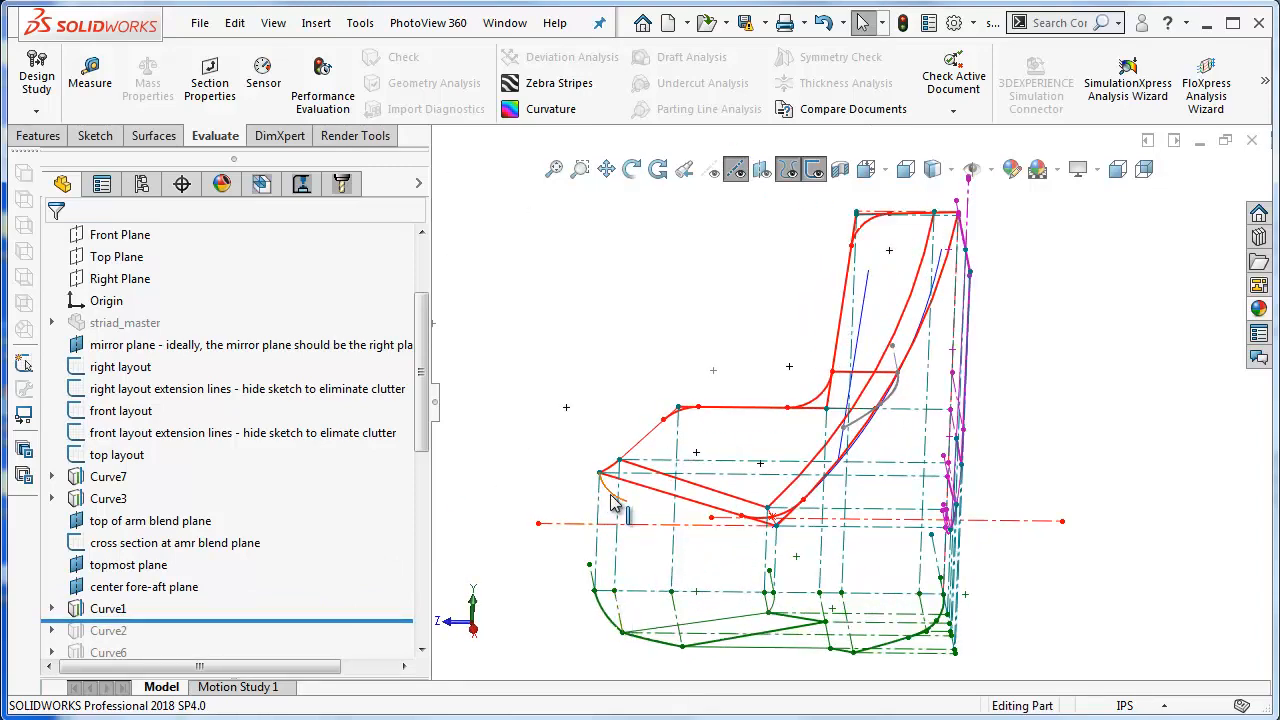
Roll the model forward to include Curve2 and select it to view it among the layout sketches.
scroll(395, 595, down, 1)
drag(337, 557, 348, 577)
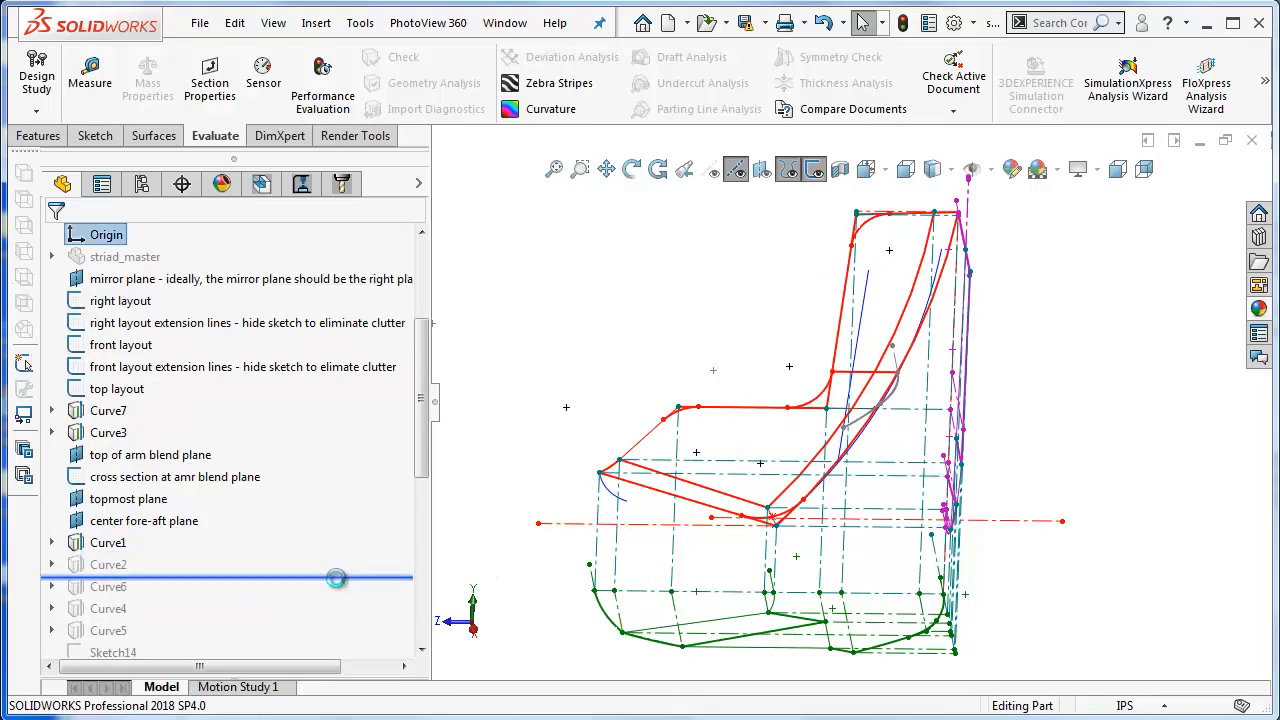
click(160, 565)
middle_drag(758, 442, 818, 502)
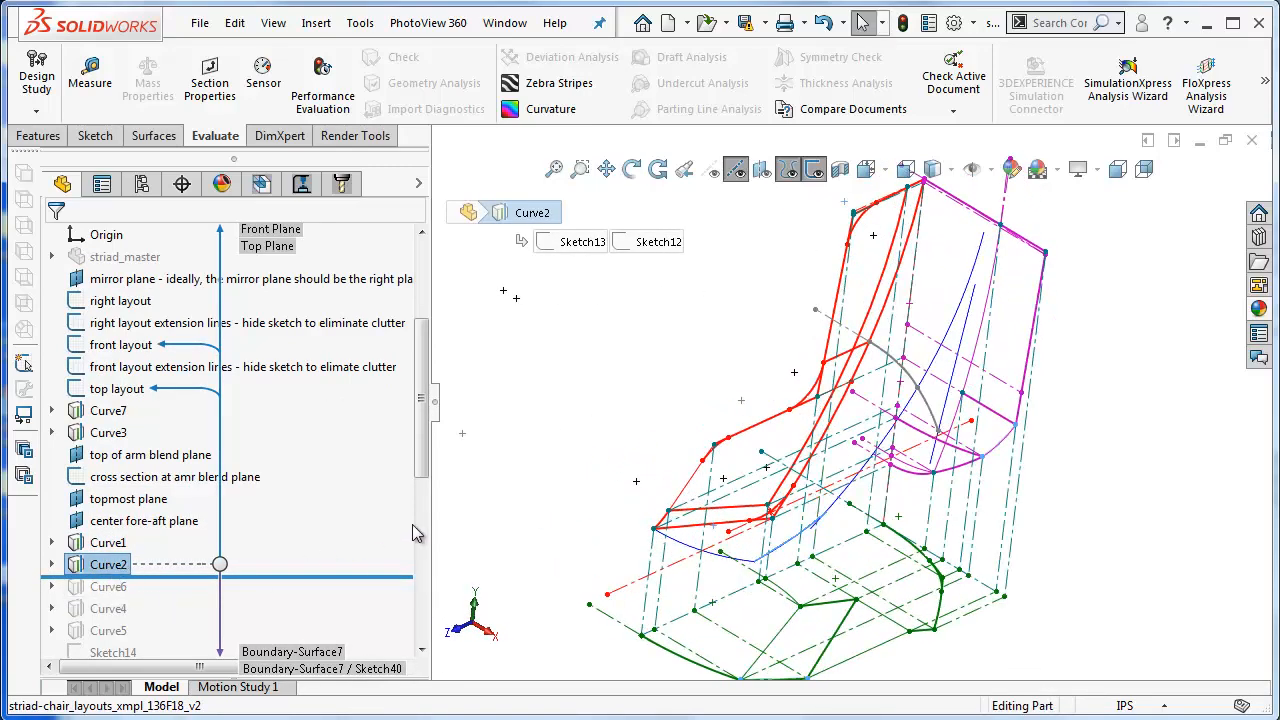
Turn off the display of sketches and inspect Curve1 and Curve2 in relation to the other projected curves.
click(816, 170)
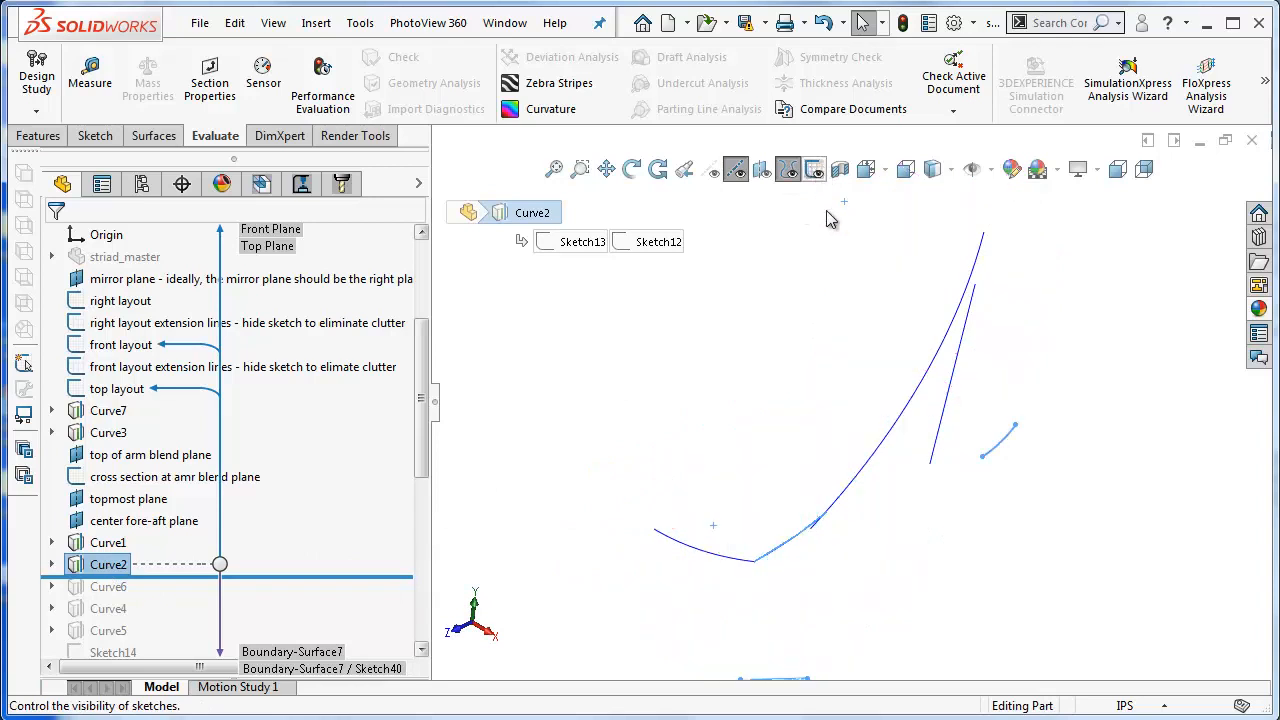
middle_drag(819, 479, 779, 450)
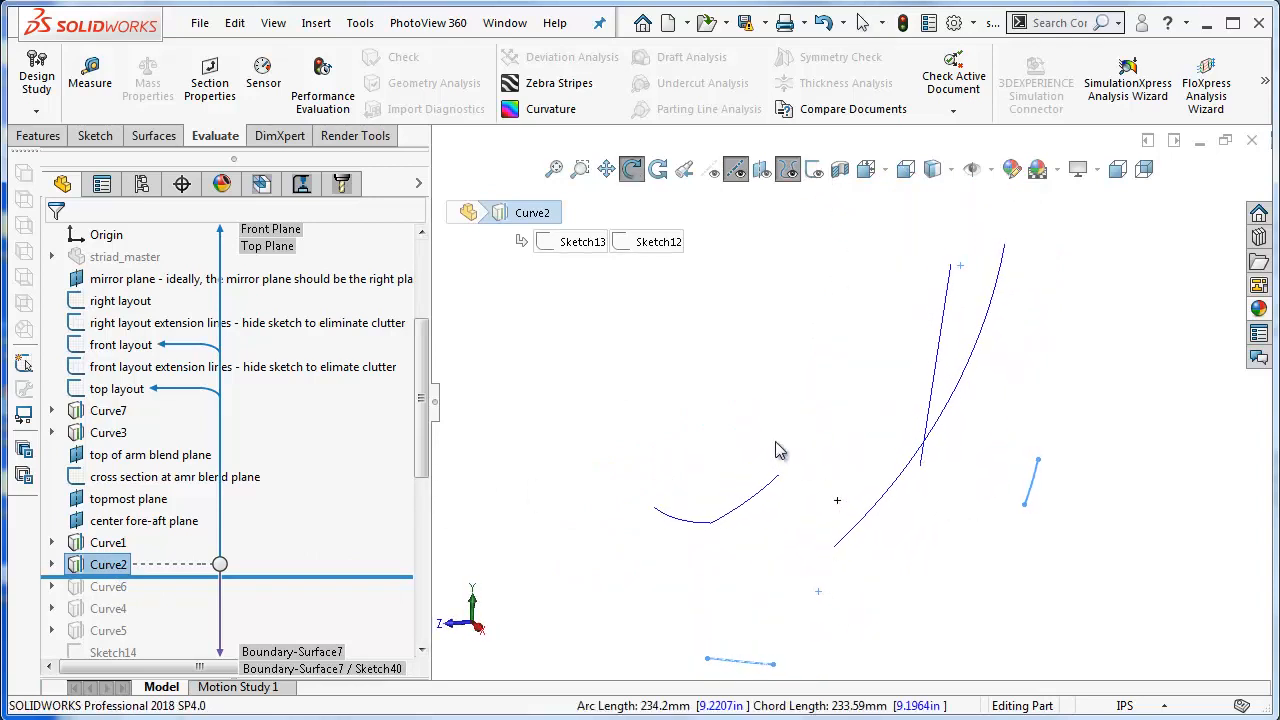
click(107, 543)
click(111, 562)
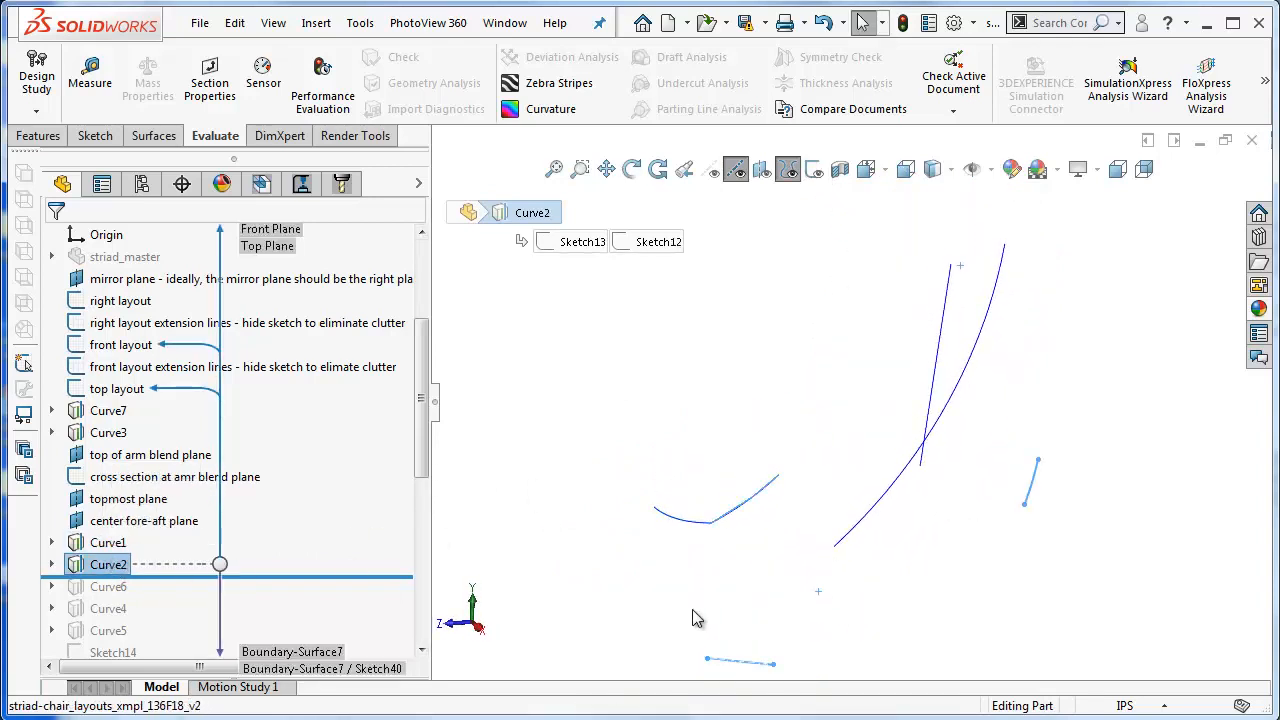
middle_drag(805, 578, 845, 630)
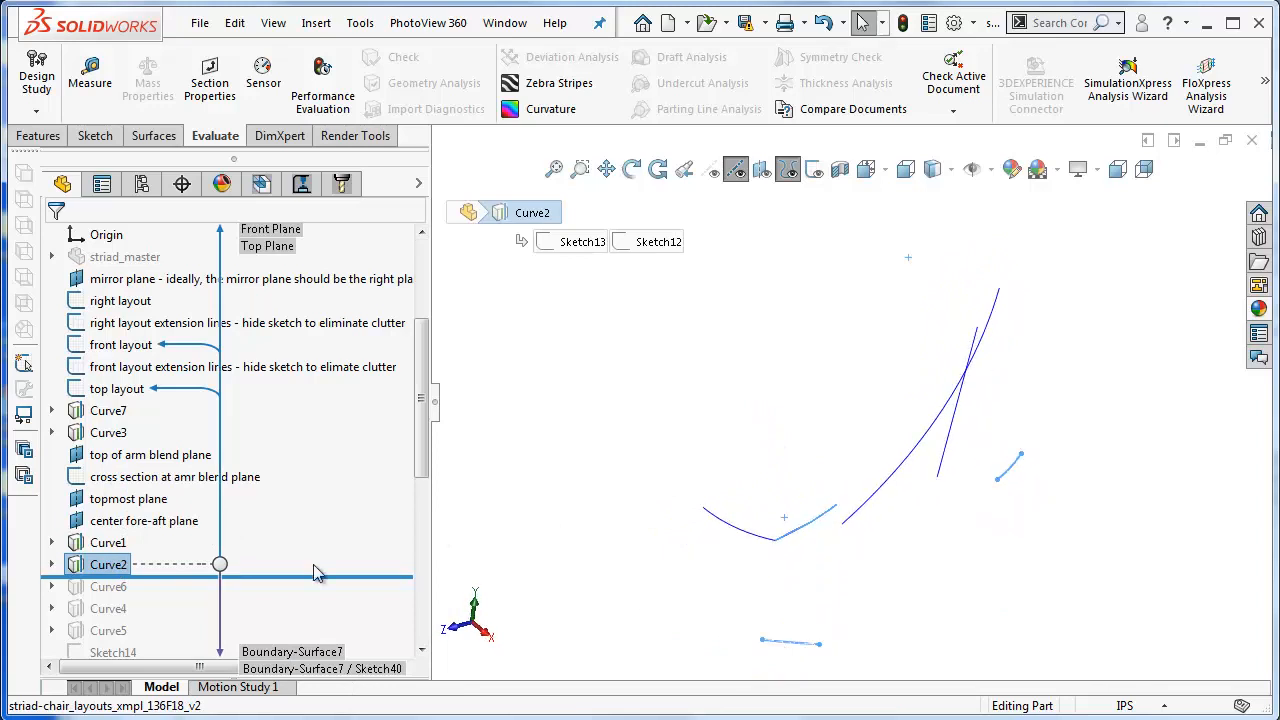
right_click(115, 560)
click(125, 490)
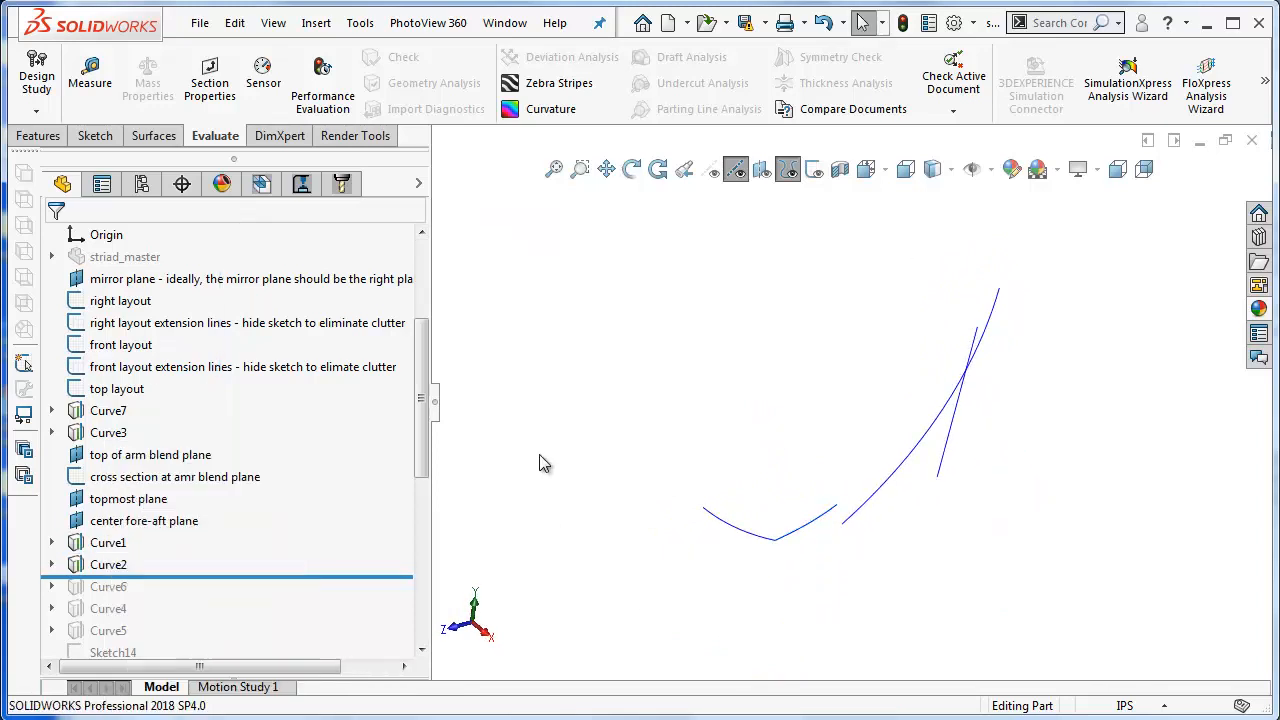
click(108, 565)
middle_drag(760, 560, 690, 468)
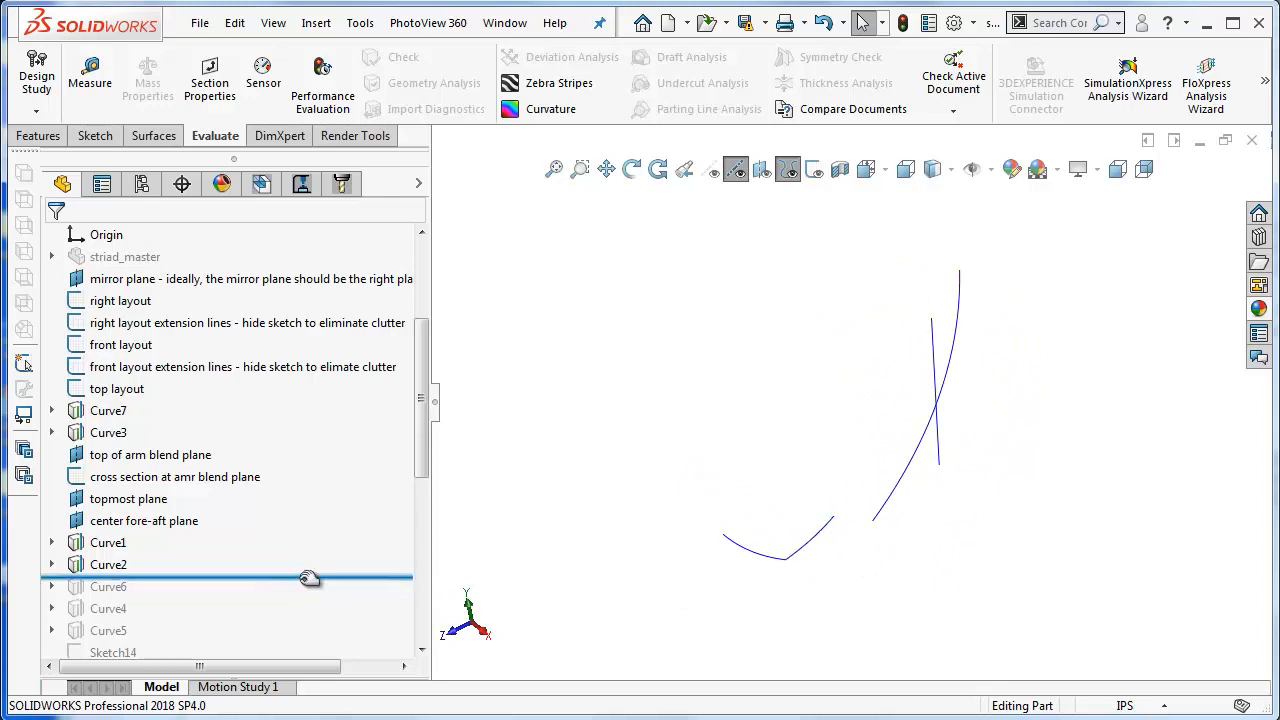
Roll the model forward to include Curve6 and compare it with Curve7 and its two source sketches.
mouse_move(308, 578)
mouse_down()
mouse_move(314, 594)
mouse_move(296, 598)
mouse_up()
click(117, 590)
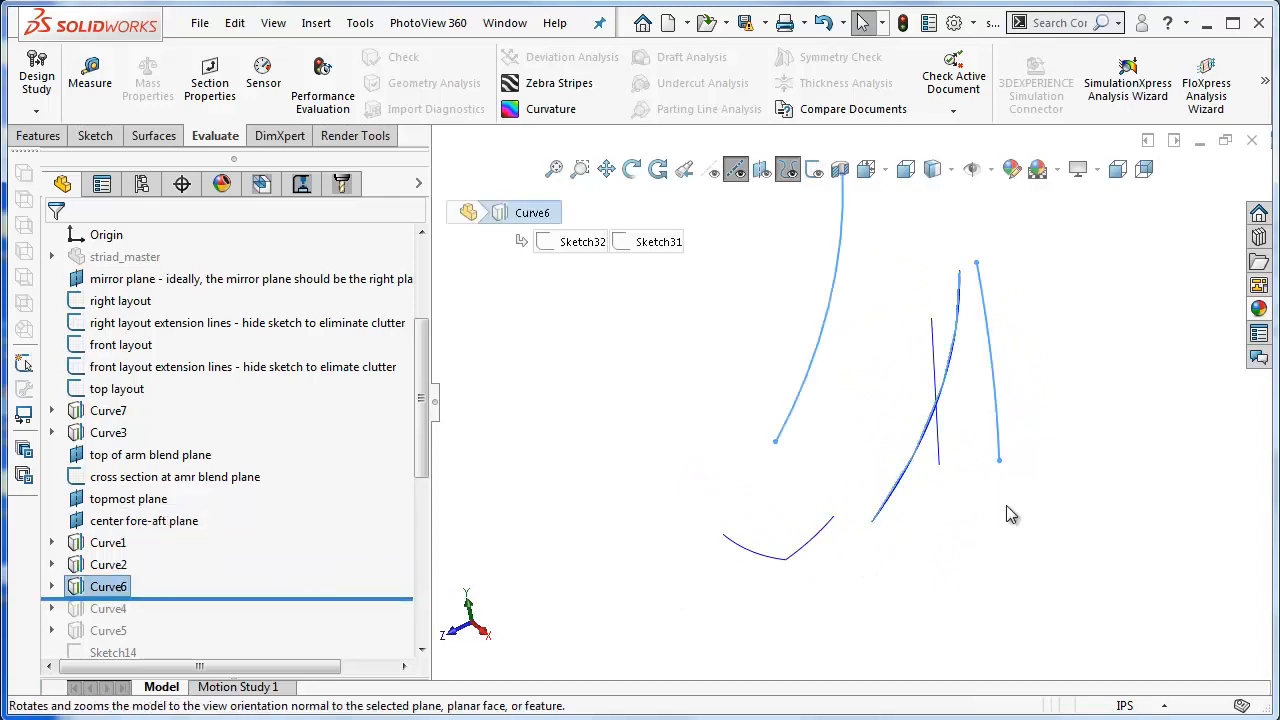
middle_drag(1006, 514, 945, 298)
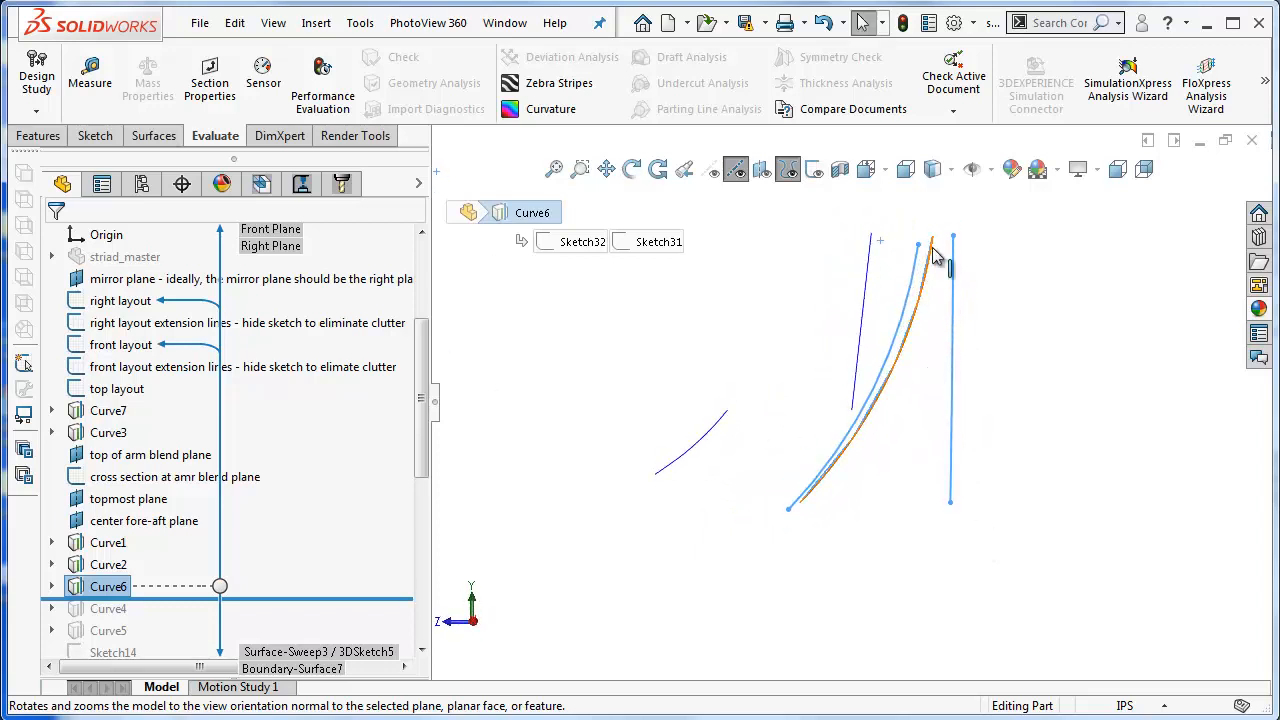
Roll the model forward to include Curve4 and view where it runs between the seat's front curves and the back curve.
scroll(293, 540, down, 2)
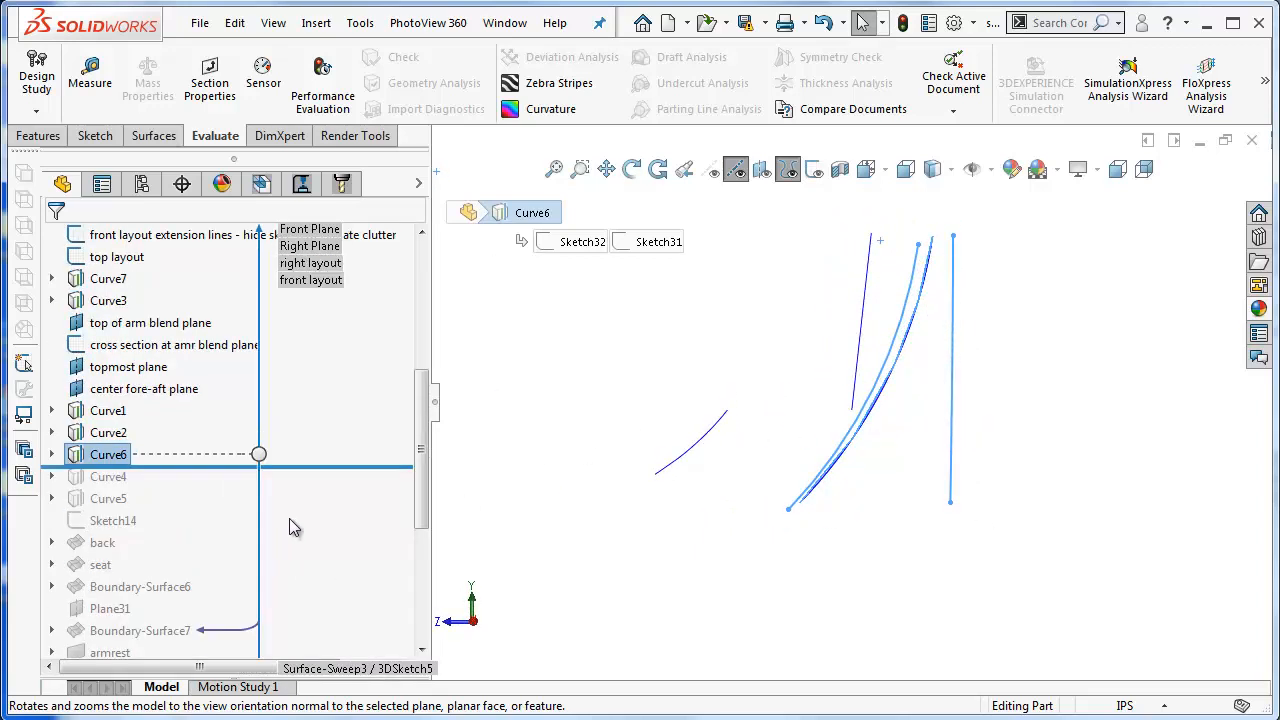
drag(322, 466, 322, 488)
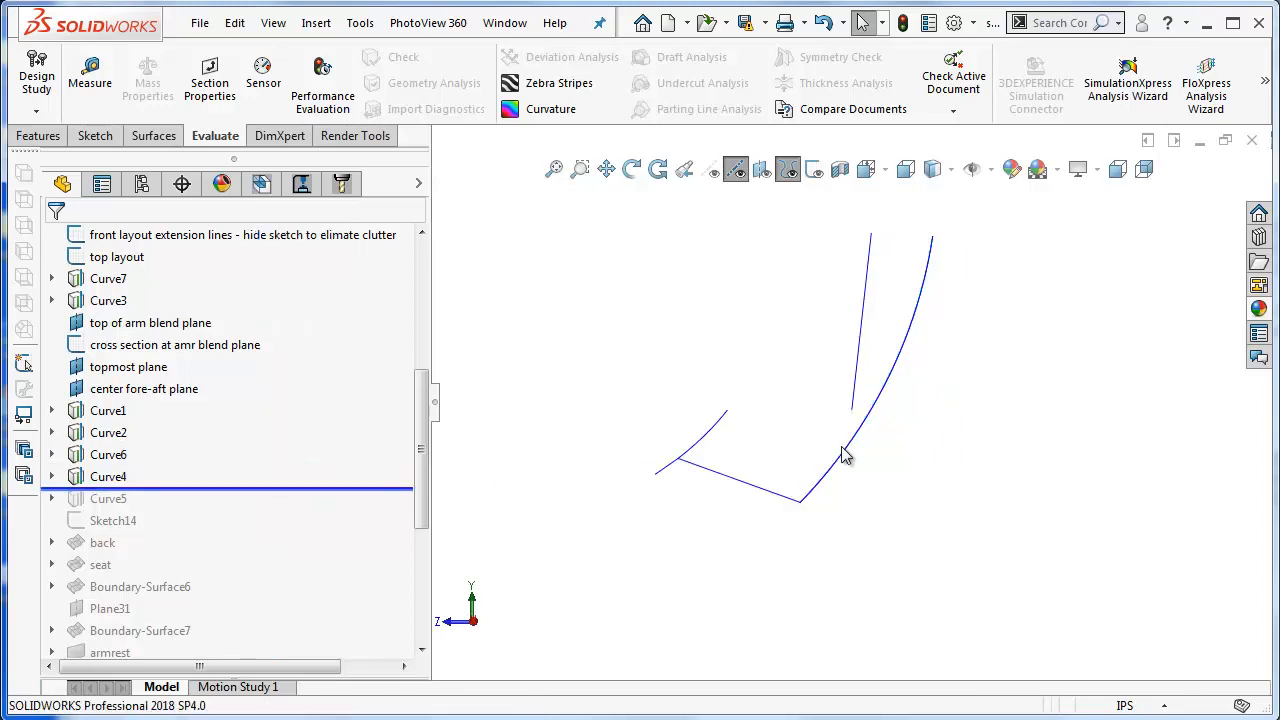
middle_drag(843, 451, 836, 512)
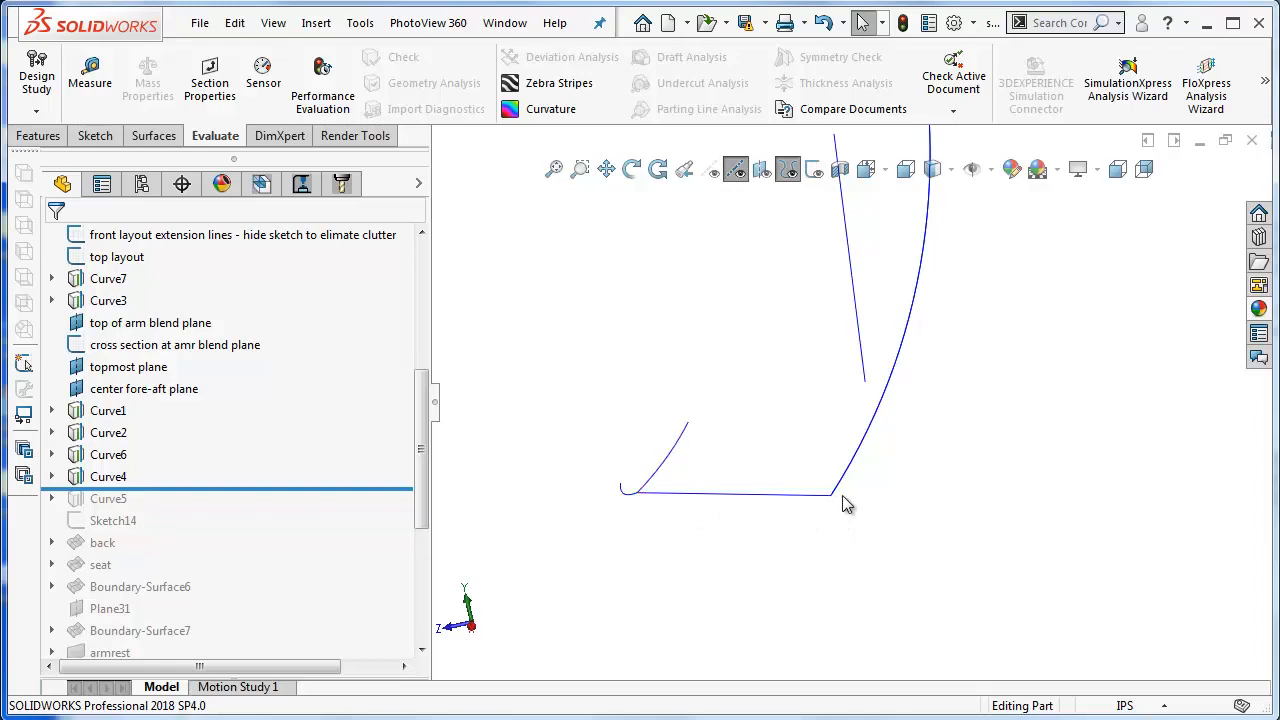
Turn the display of sketches back on, roll the model forward to include Curve5, and select that curve.
click(815, 168)
mouse_move(720, 470)
middle_down()
mouse_move(1014, 457)
mouse_move(1001, 588)
mouse_move(963, 625)
mouse_move(972, 586)
mouse_move(990, 585)
mouse_move(858, 597)
mouse_move(1000, 665)
mouse_move(833, 588)
middle_up()
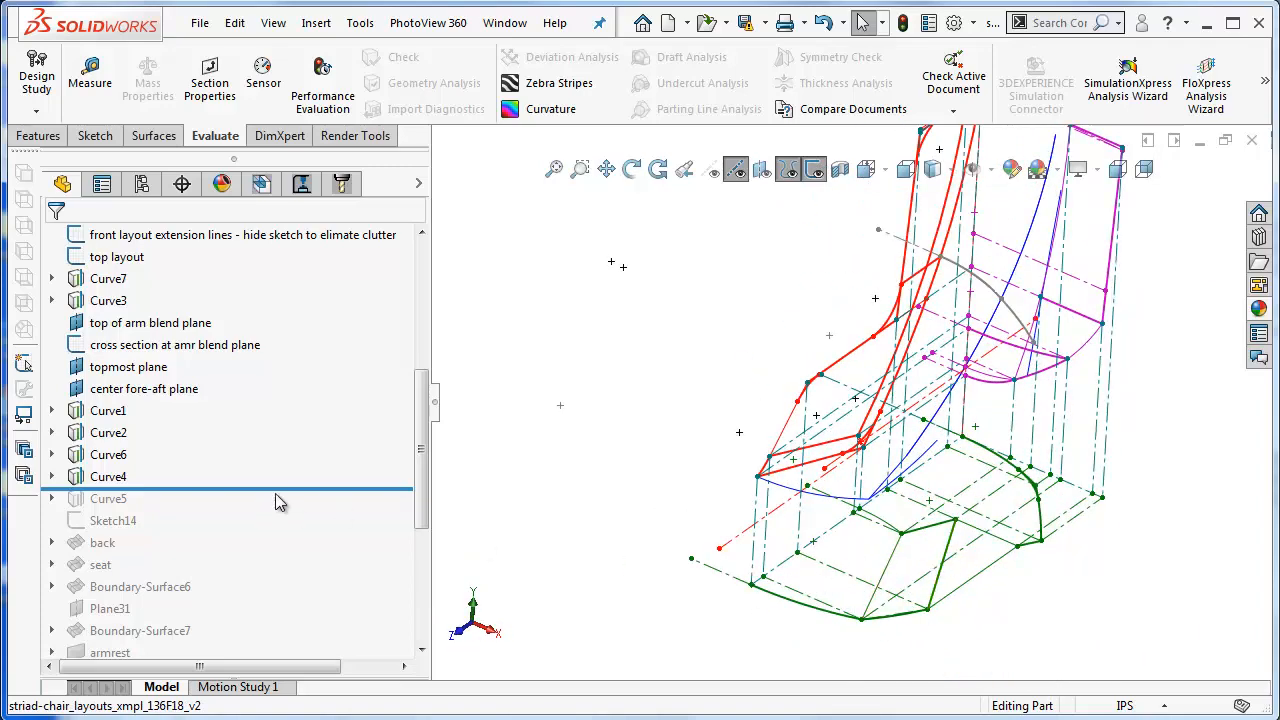
drag(277, 495, 302, 502)
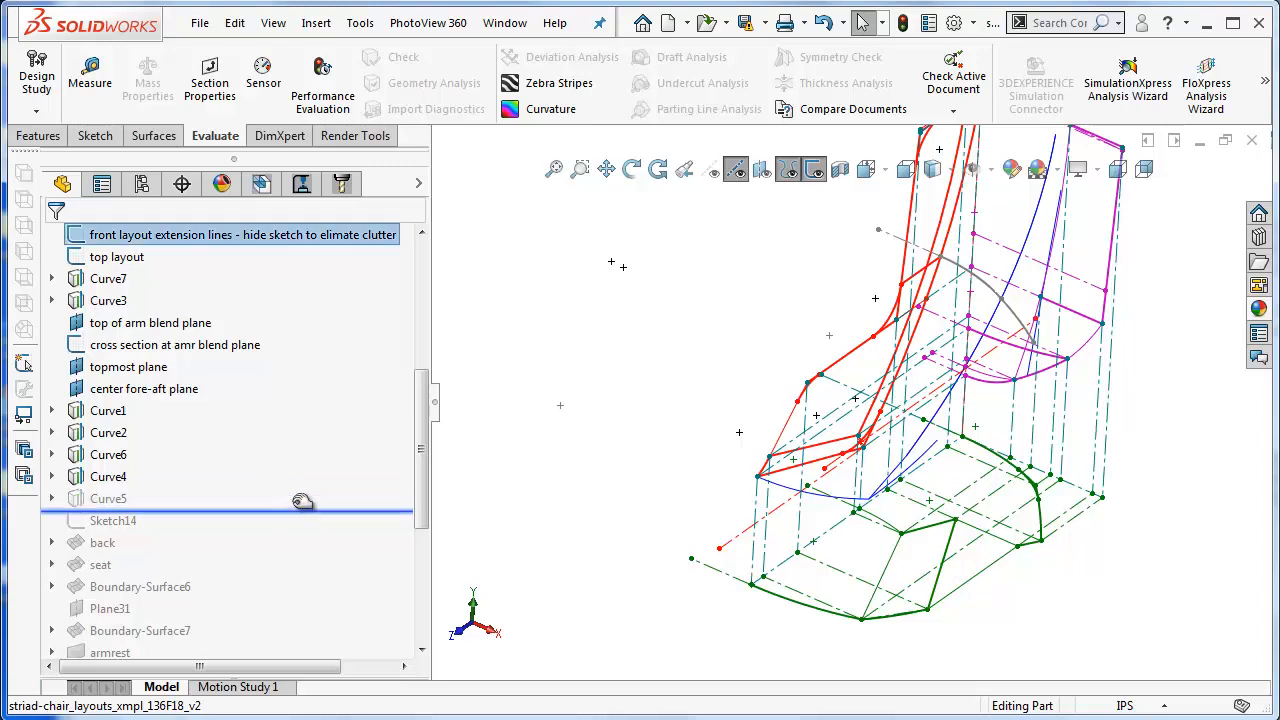
click(108, 496)
Examine Curve5 from the side and from above, including its endpoints and its relation to the right and top layouts.
middle_drag(783, 306, 731, 272)
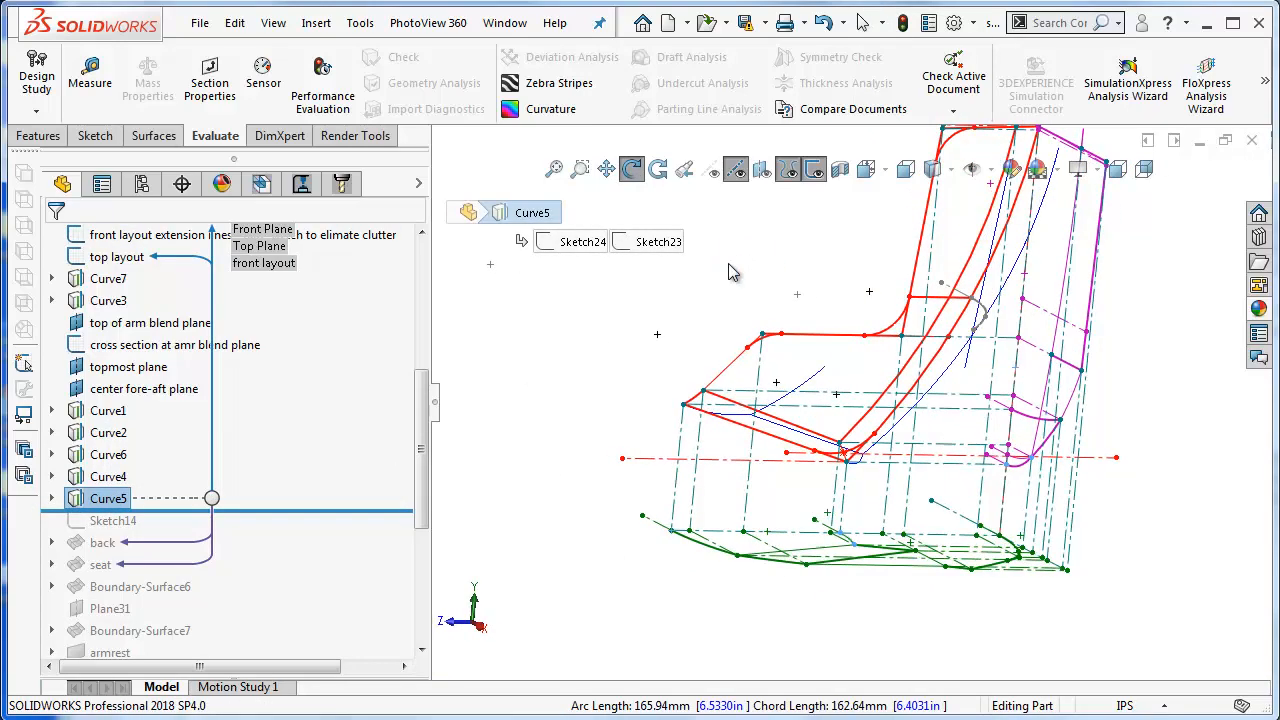
scroll(888, 478, down, 5)
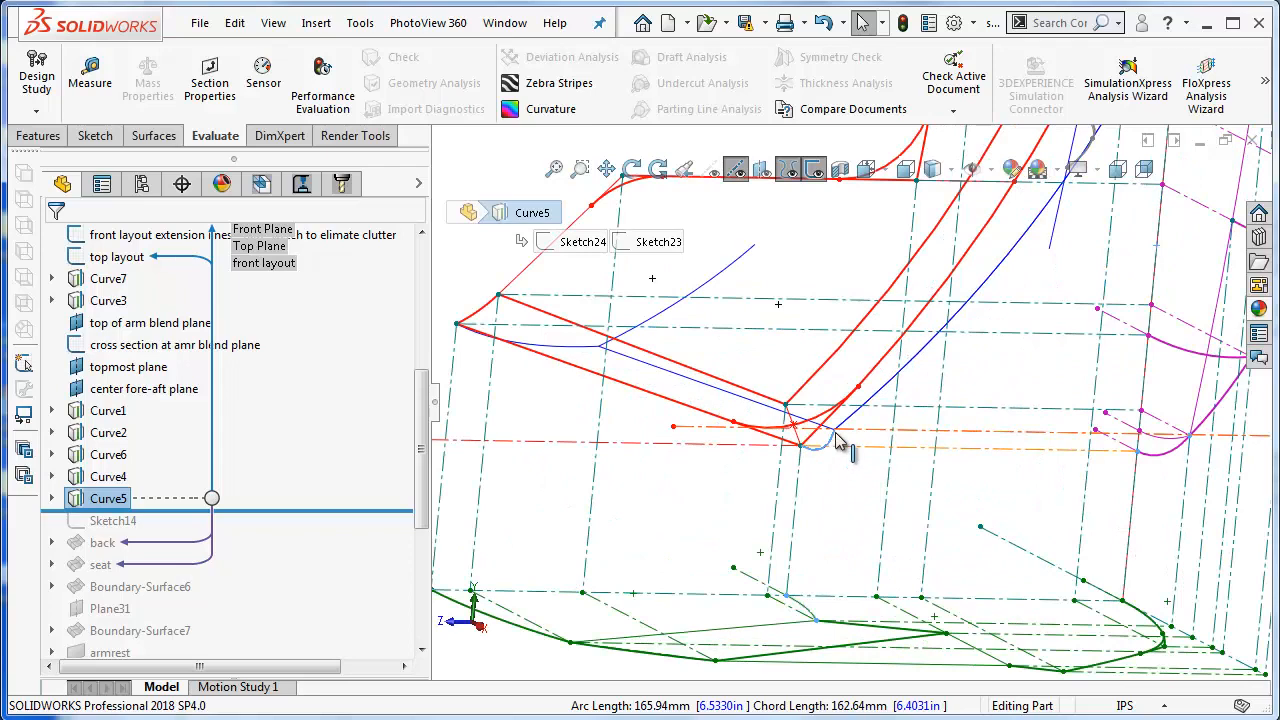
scroll(838, 420, down, 5)
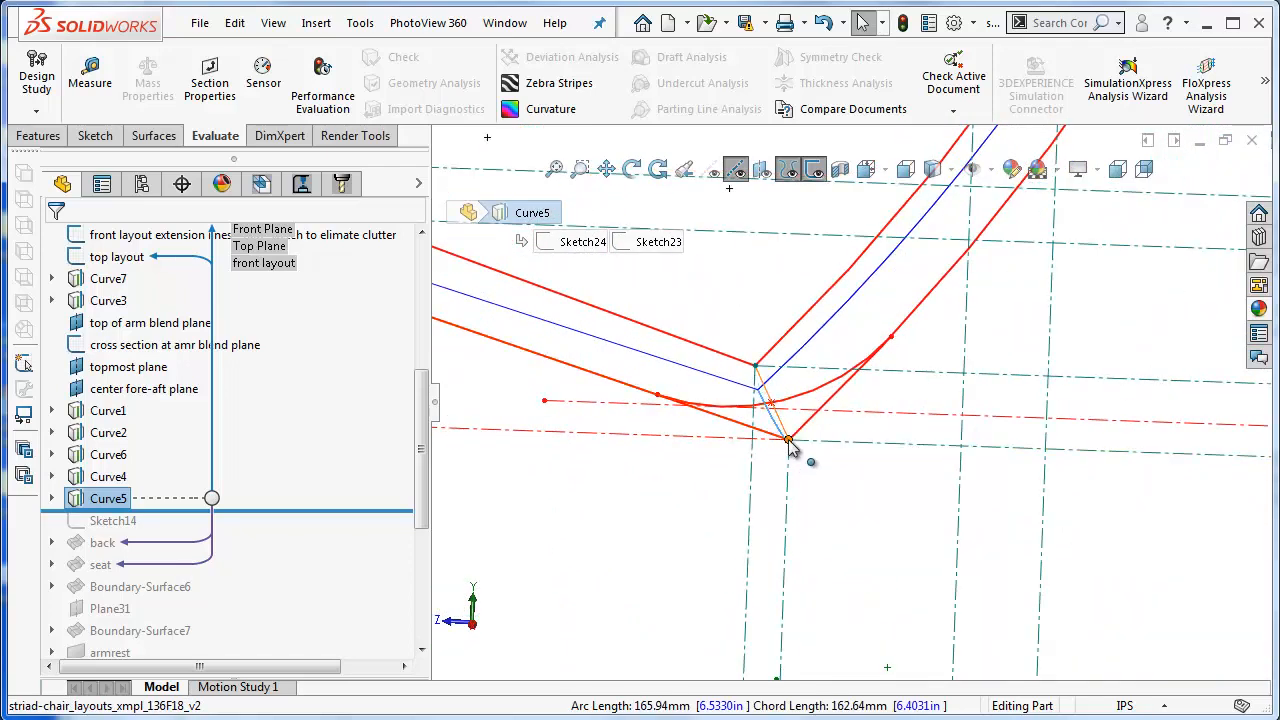
middle_drag(789, 447, 757, 393)
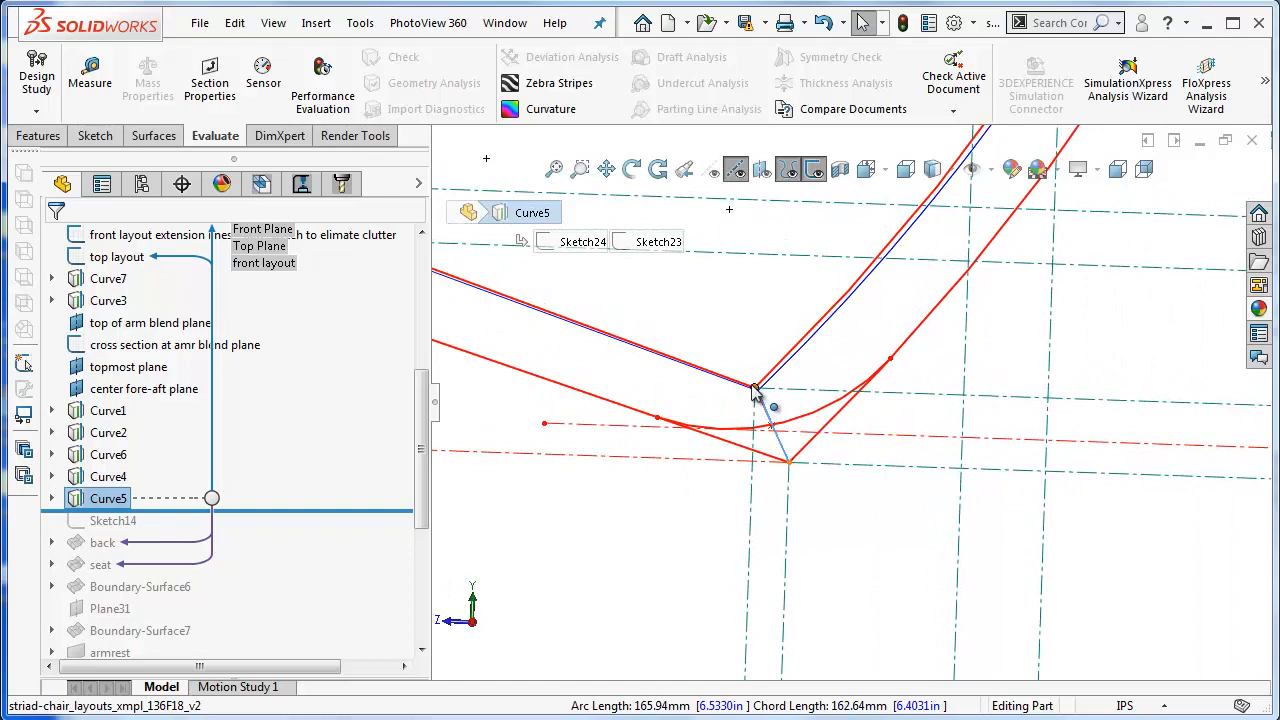
scroll(866, 434, up, 4)
middle_drag(891, 391, 898, 676)
scroll(808, 261, down, 4)
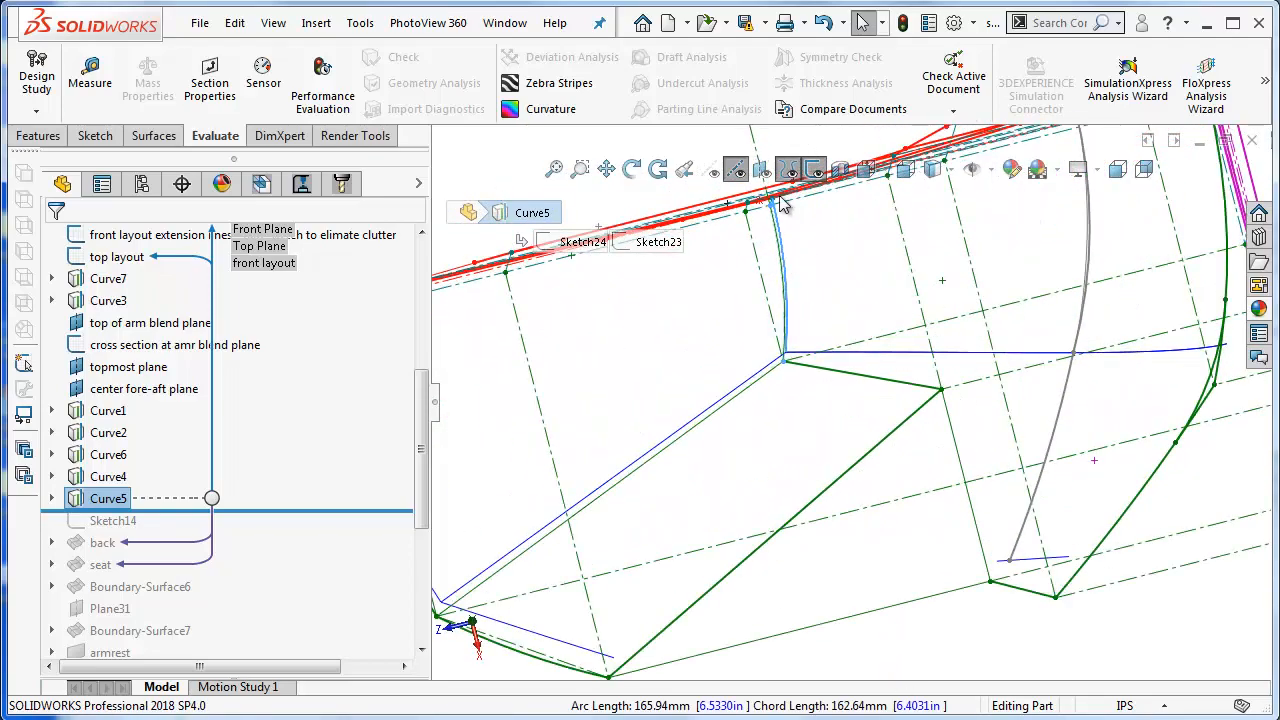
scroll(866, 290, up, 2)
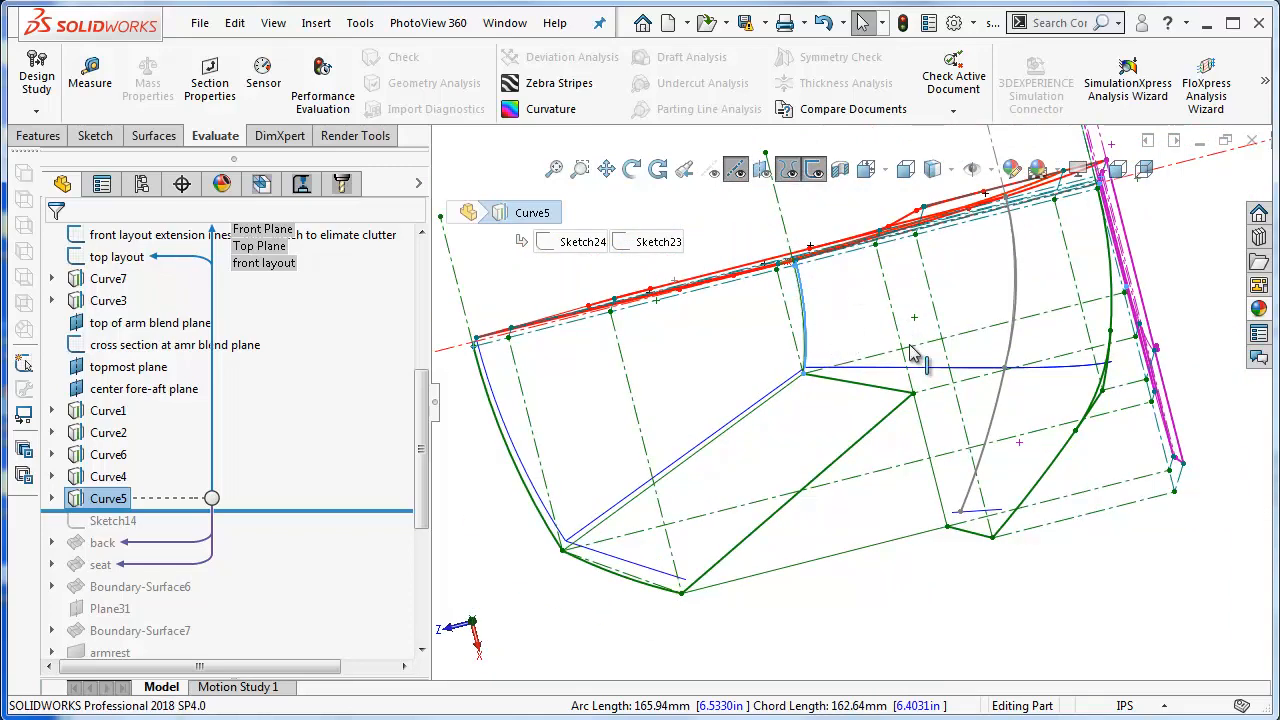
mouse_move(970, 265)
middle_down()
mouse_move(895, 365)
mouse_move(652, 448)
middle_up()
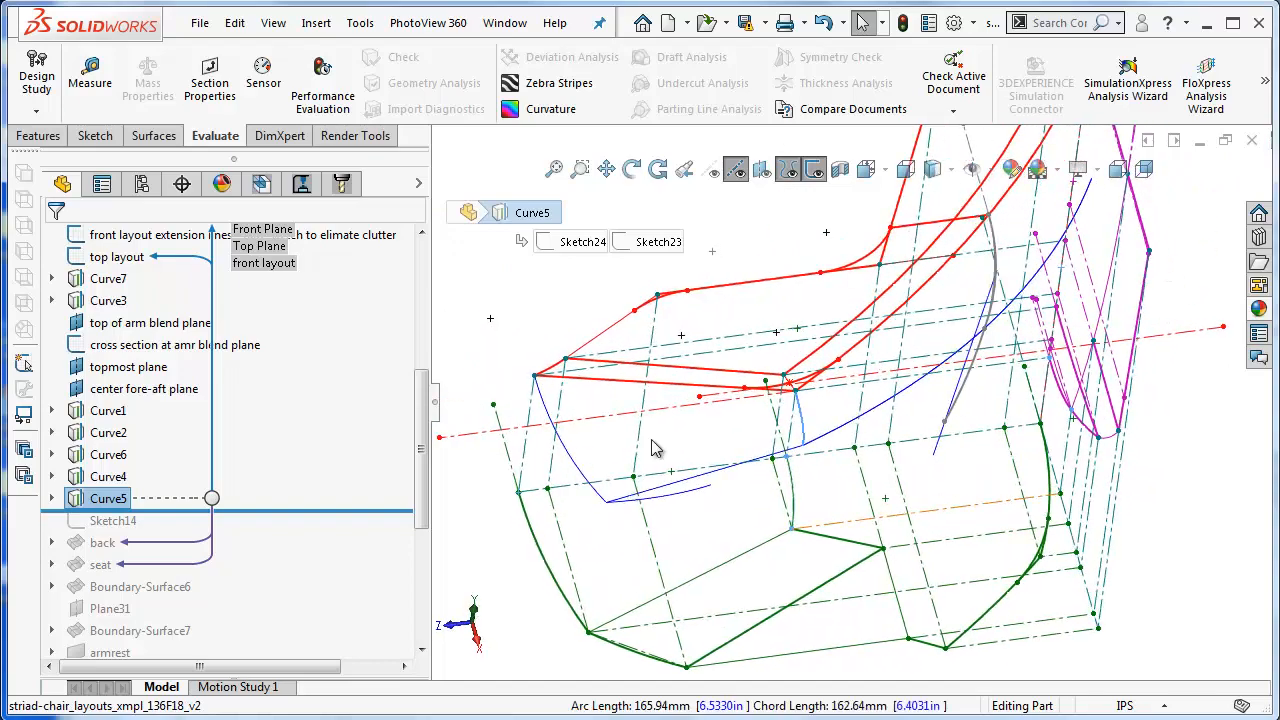
Roll the model forward to include Sketch14, view the whole layout in three dimensions, and select the sketch.
drag(264, 513, 271, 535)
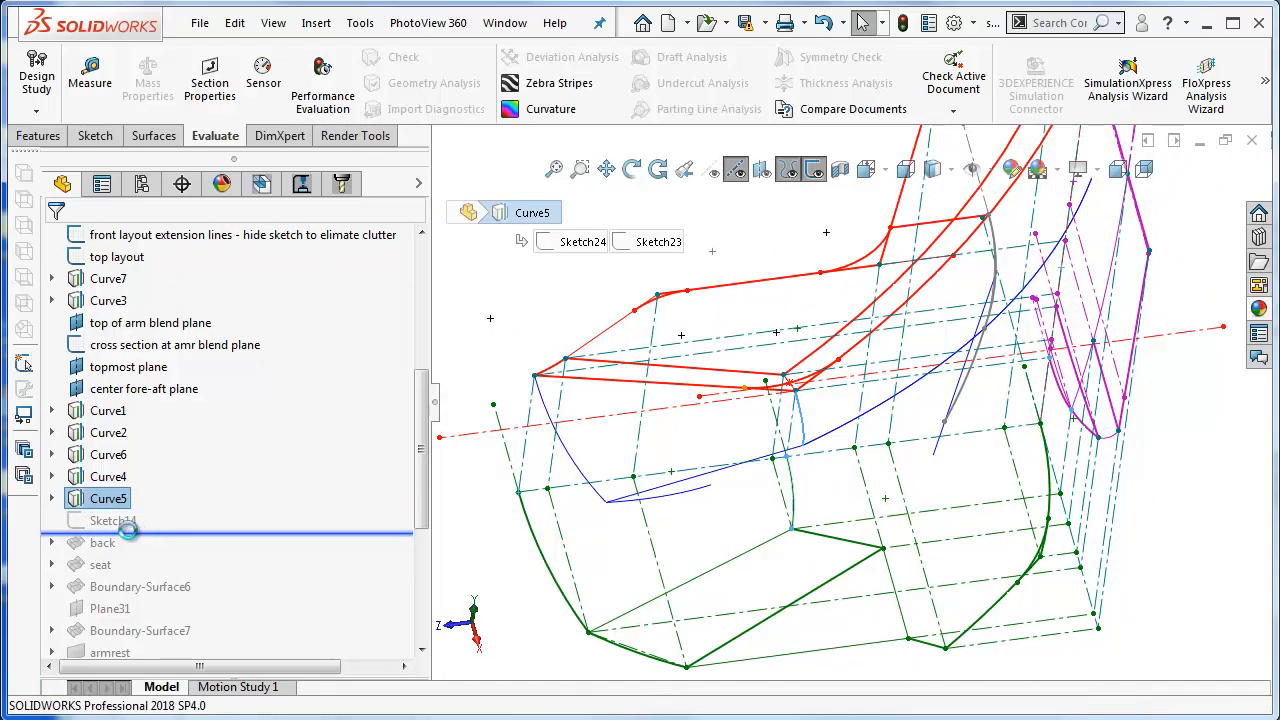
click(114, 521)
scroll(663, 488, up, 2)
mouse_move(858, 437)
middle_down()
mouse_move(931, 278)
mouse_move(906, 417)
mouse_move(885, 425)
middle_up()
scroll(978, 278, up, 2)
scroll(978, 278, down, 2)
click(468, 465)
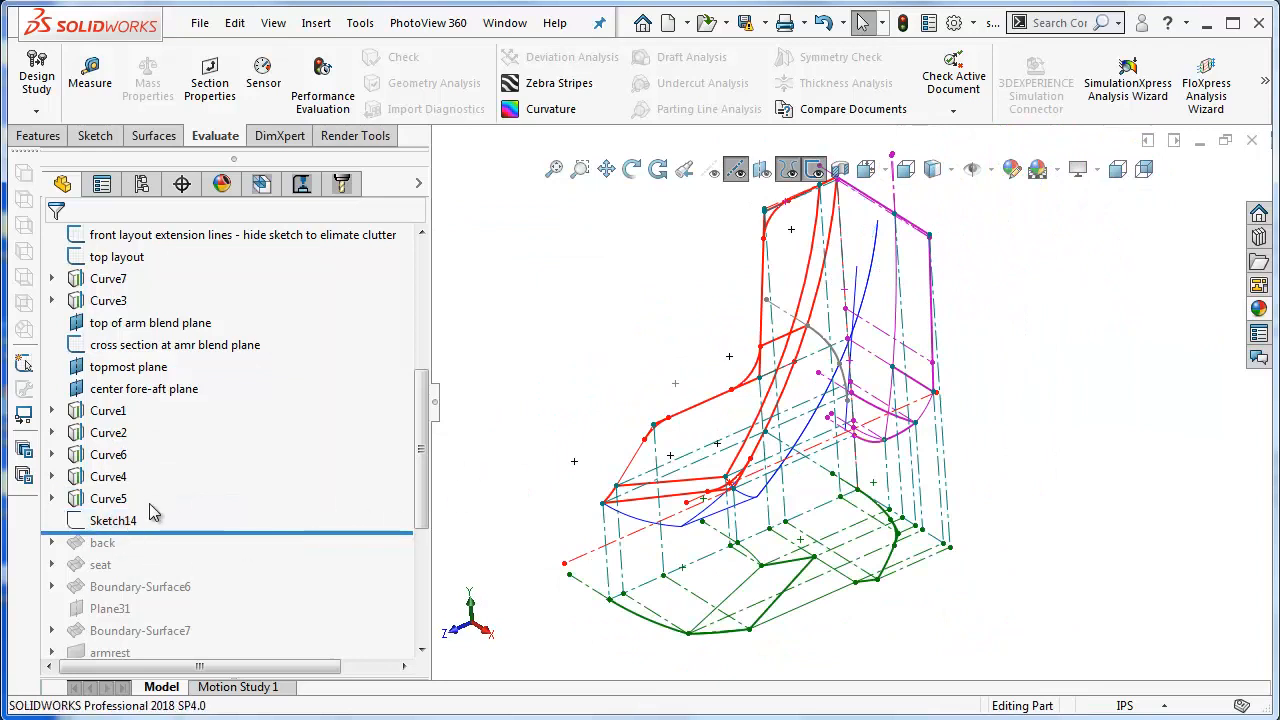
click(112, 521)
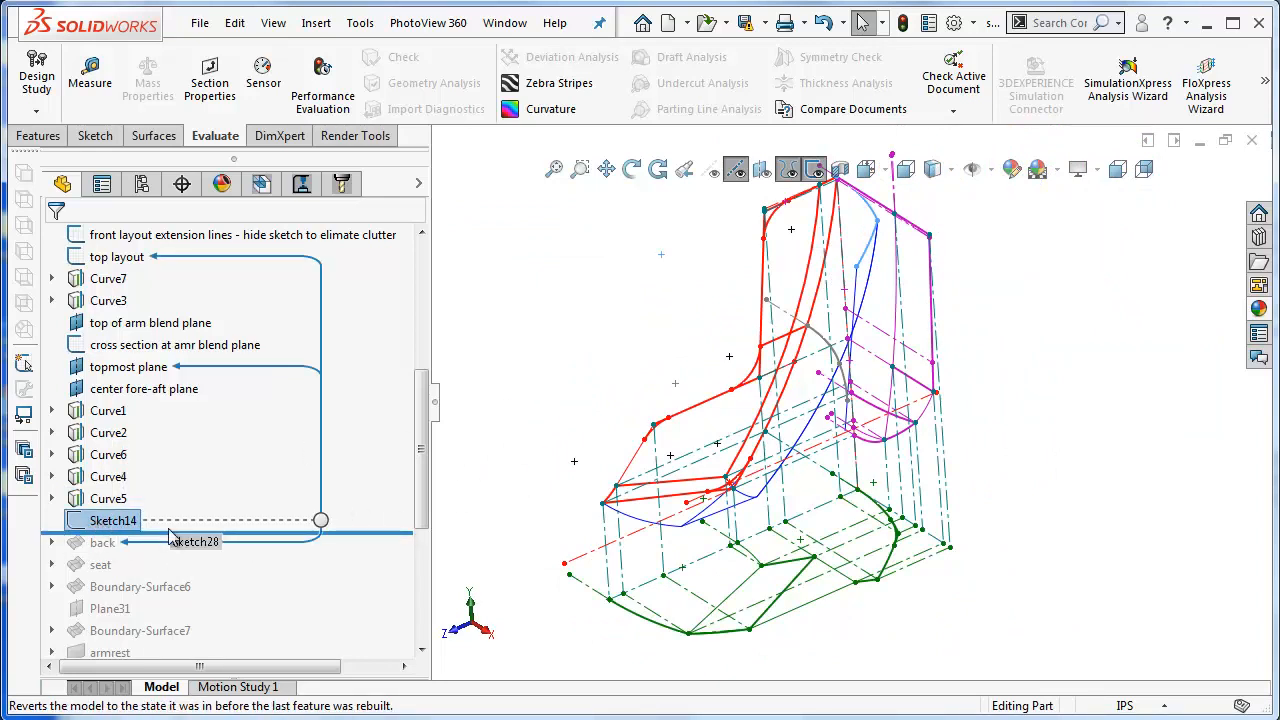
Roll the model forward to include the back surface and turn off the display of sketches to view it.
mouse_move(170, 536)
mouse_down()
mouse_move(330, 536)
mouse_move(336, 553)
mouse_up()
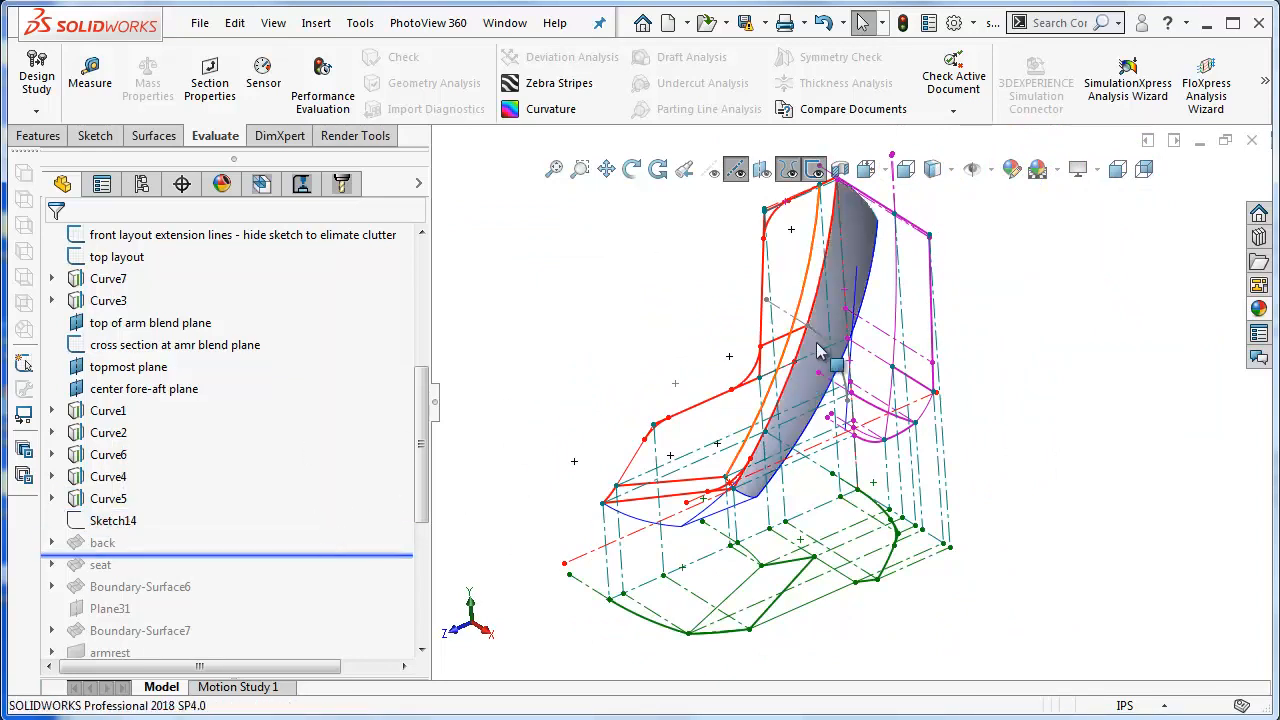
click(100, 542)
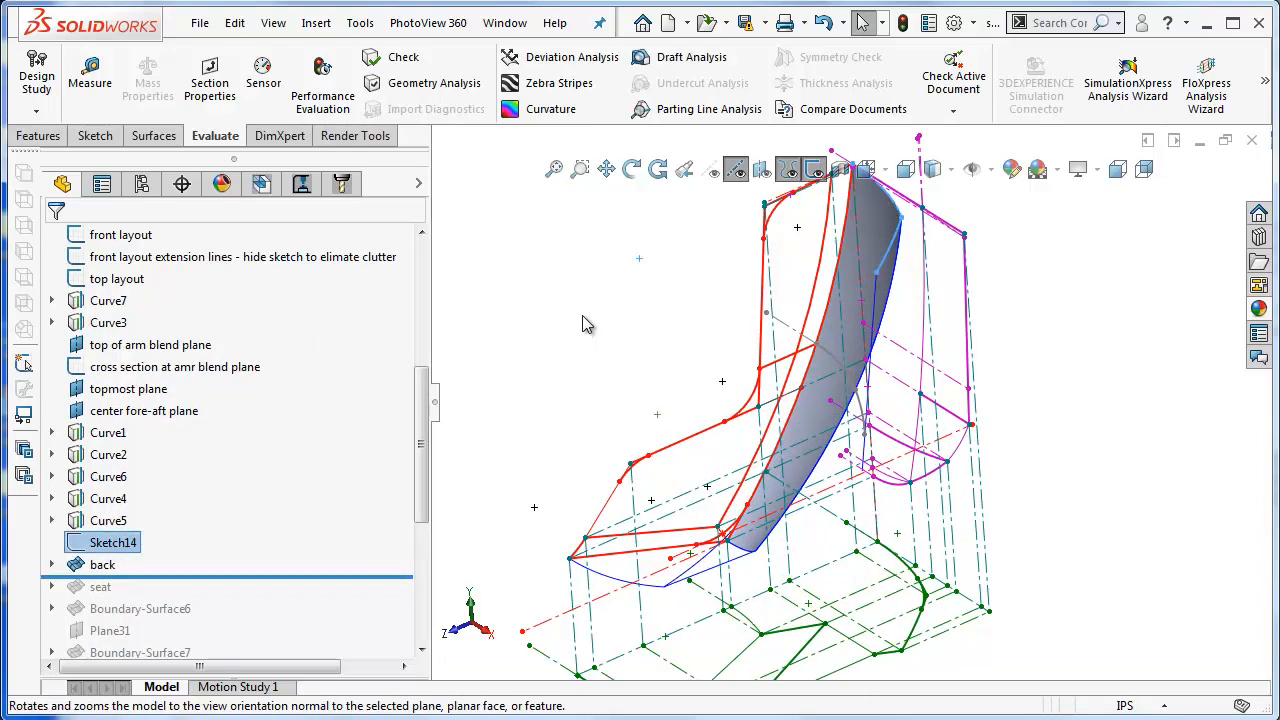
click(683, 350)
click(814, 168)
mouse_move(802, 320)
middle_down()
mouse_move(954, 286)
mouse_move(871, 349)
mouse_move(898, 325)
middle_up()
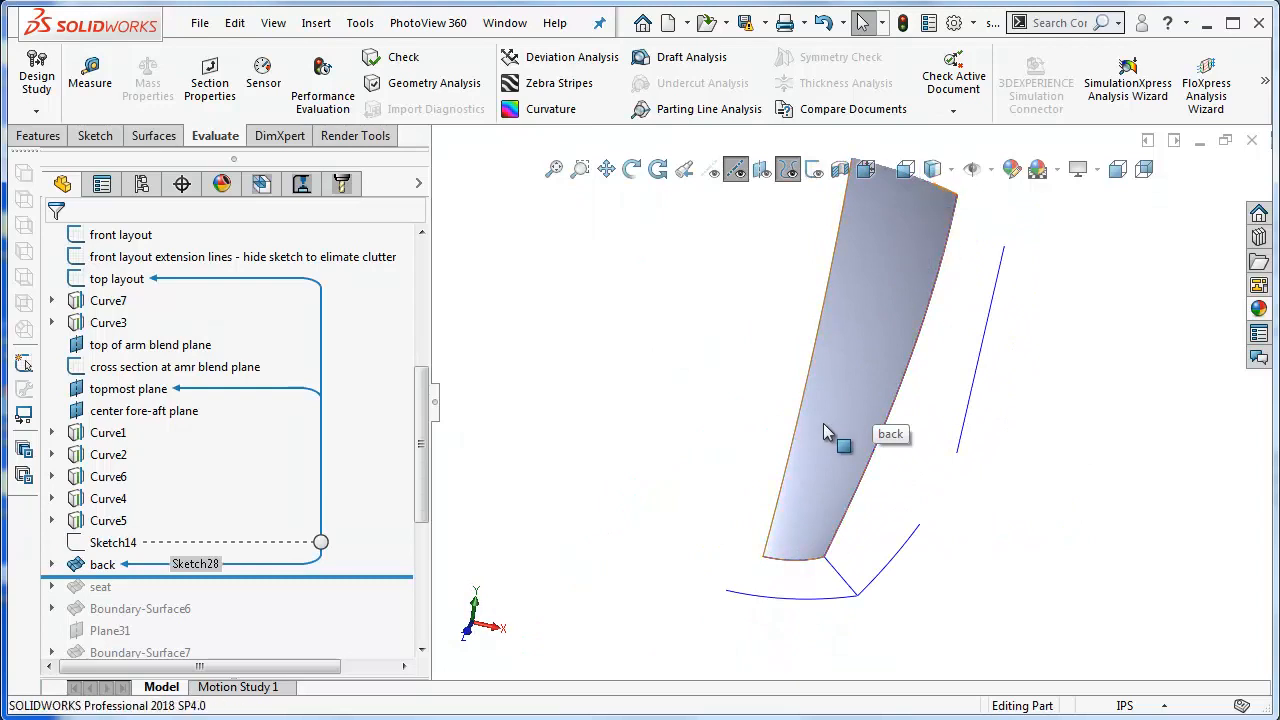
Roll the model forward through the seat, Boundary-Surface6, Plane31 and Boundary-Surface7.
drag(396, 580, 352, 622)
middle_drag(964, 368, 951, 322)
scroll(280, 623, down, 2)
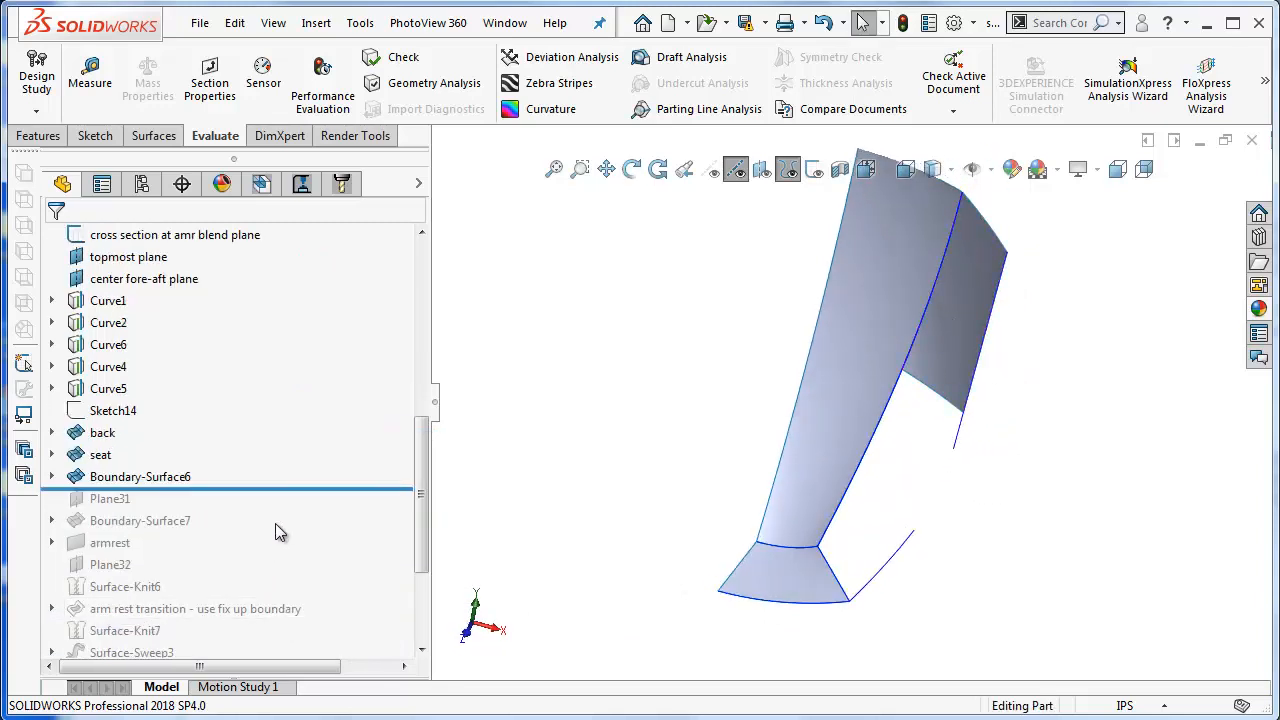
drag(289, 487, 265, 545)
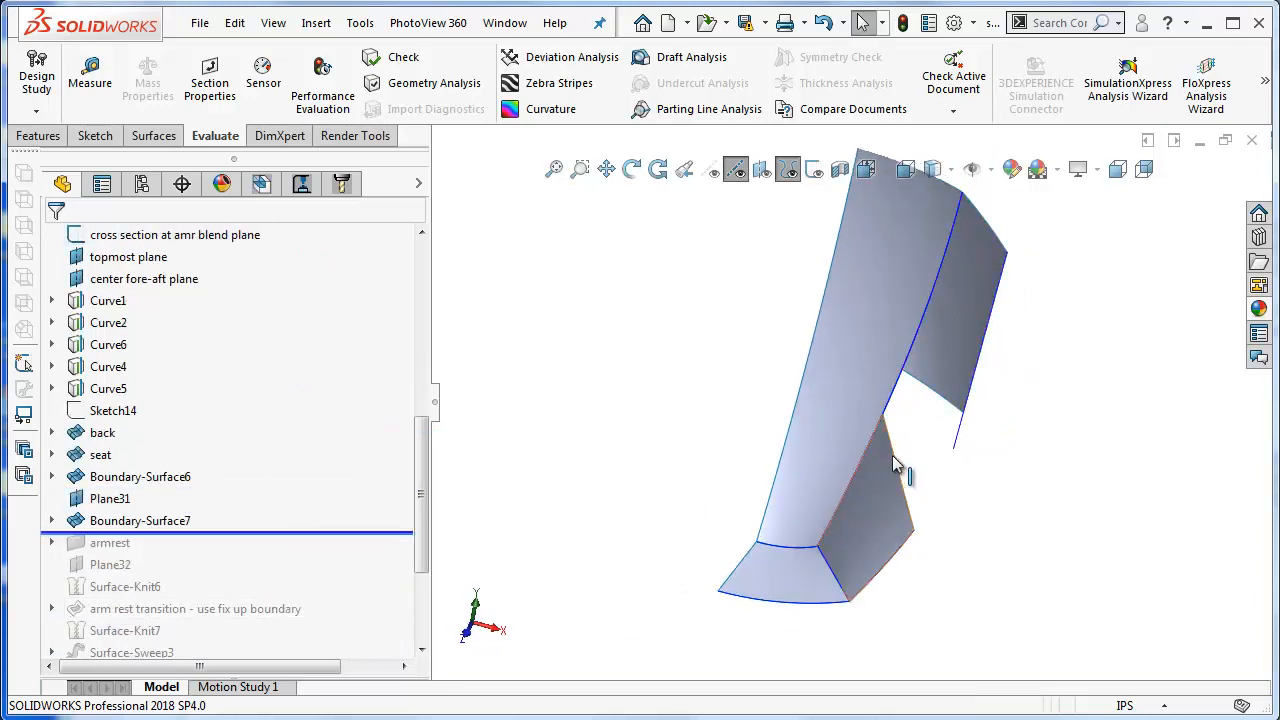
middle_drag(887, 499, 931, 492)
Roll the model forward to include the armrest surface and view it from above.
mouse_move(298, 533)
mouse_down()
mouse_move(309, 548)
mouse_move(297, 555)
mouse_up()
middle_drag(855, 515, 922, 568)
middle_drag(928, 481, 930, 574)
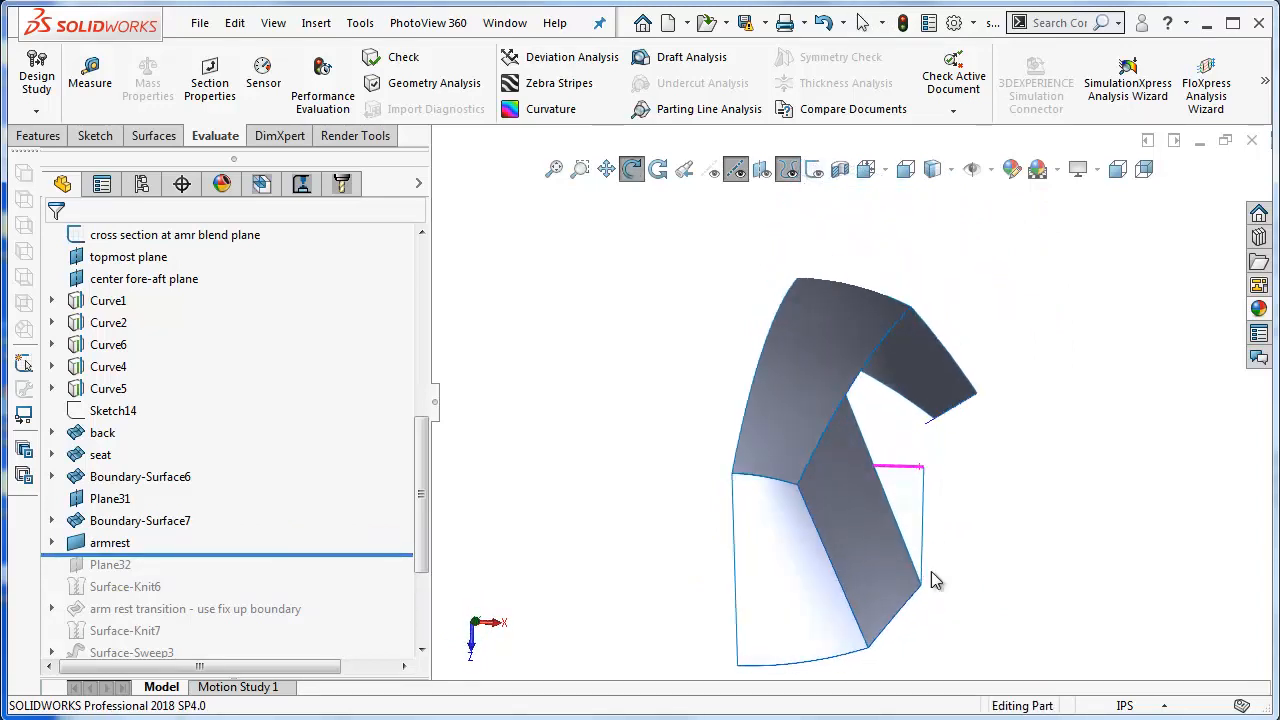
scroll(938, 491, down, 2)
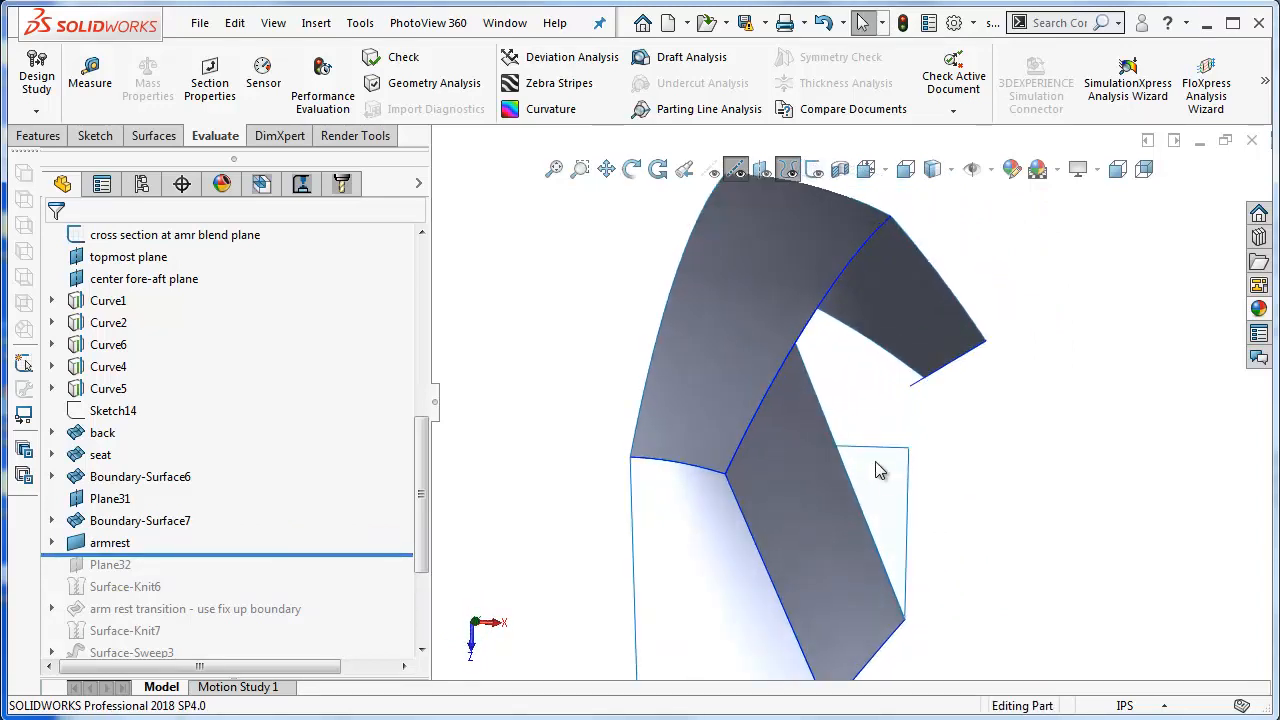
Turn the display of sketches on and compare the armrest and side surfaces with the layouts from the side and front.
click(812, 174)
mouse_move(891, 354)
middle_down()
mouse_move(823, 209)
mouse_move(666, 283)
mouse_move(800, 257)
mouse_move(911, 386)
mouse_move(896, 188)
mouse_move(899, 222)
mouse_move(789, 292)
middle_up()
scroll(802, 258, down, 3)
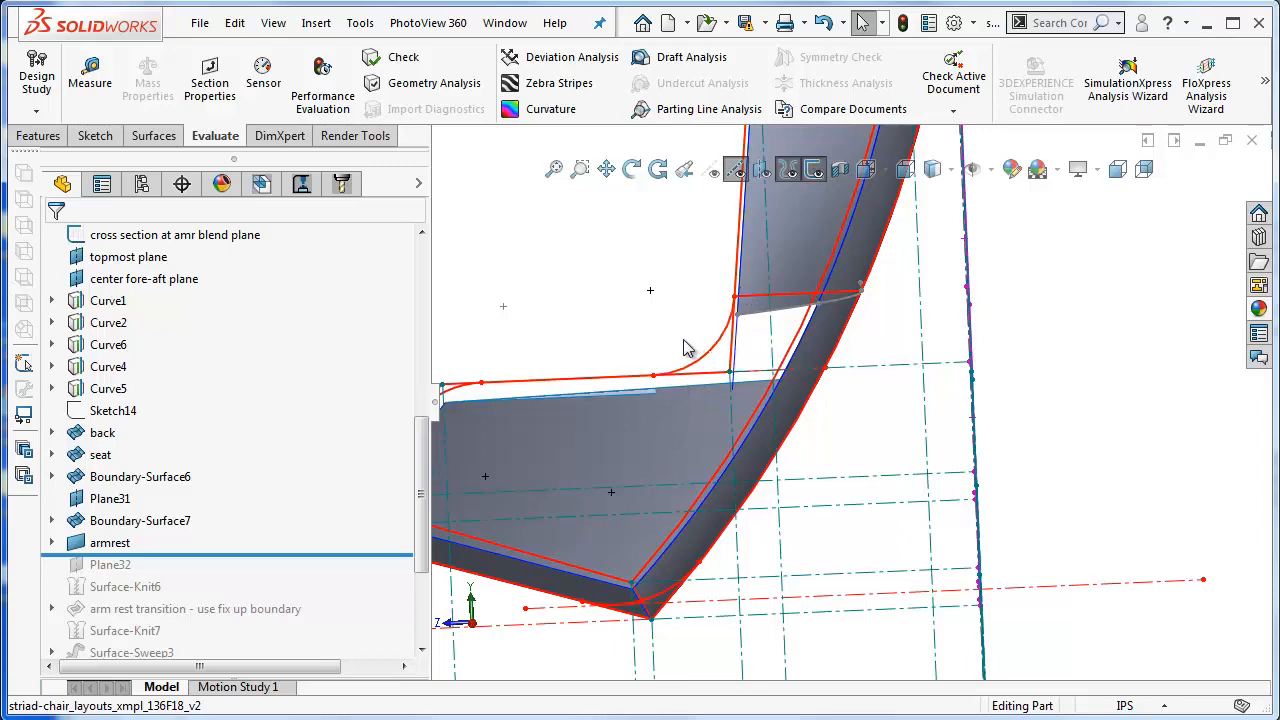
scroll(814, 320, up, 4)
middle_drag(815, 322, 983, 388)
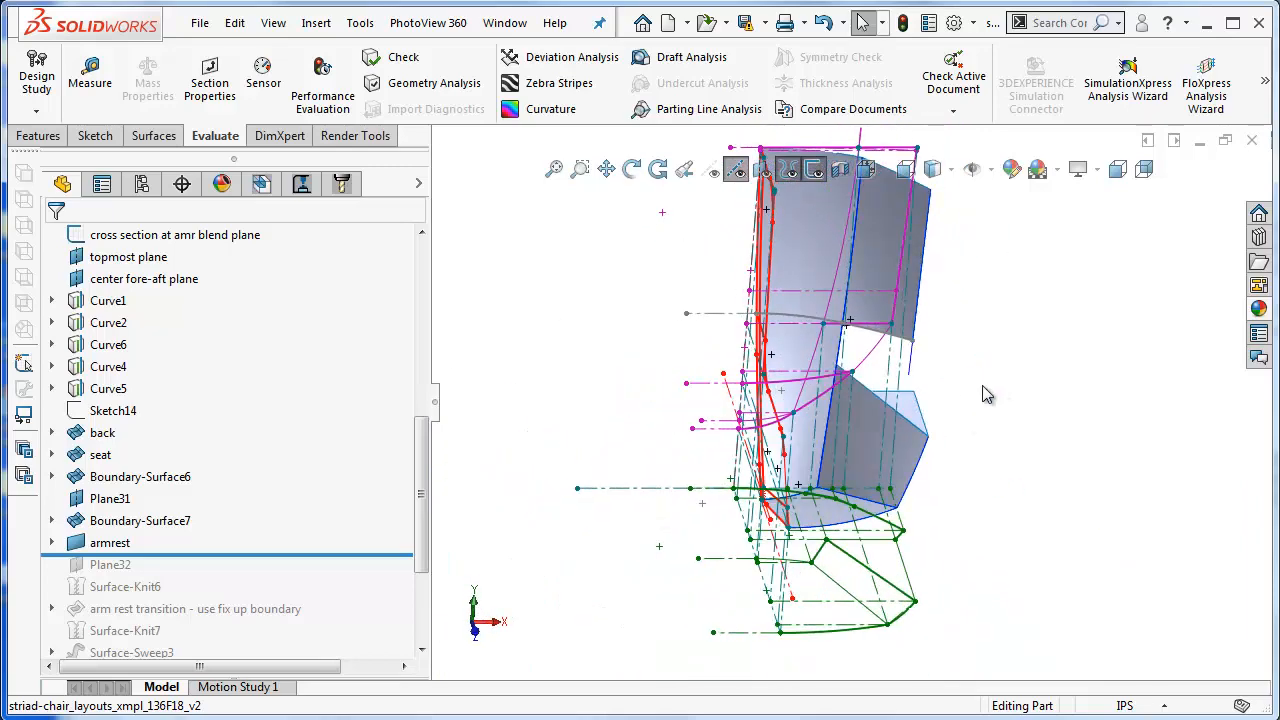
Select the front layout sketch to check its dimensions against the surfaces, and turn off the display of sketches and curves.
click(816, 150)
scroll(982, 302, down, 2)
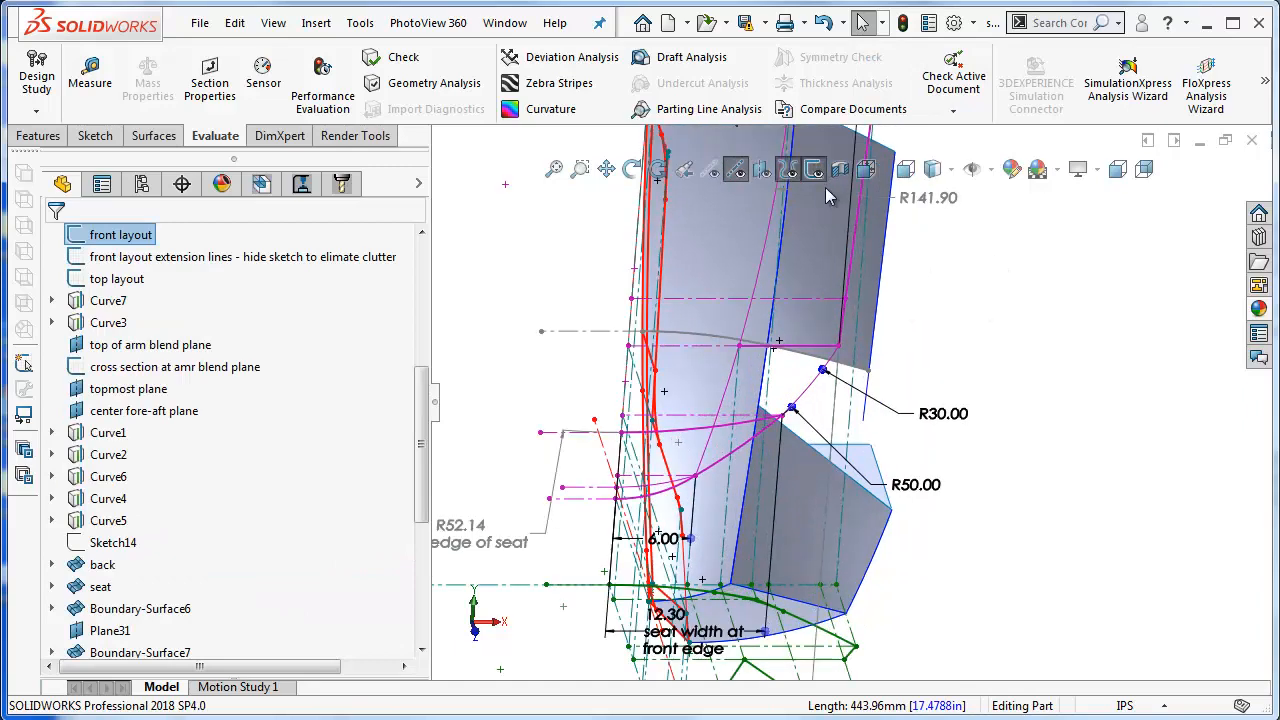
click(820, 177)
click(789, 177)
scroll(902, 300, up, 2)
click(1038, 386)
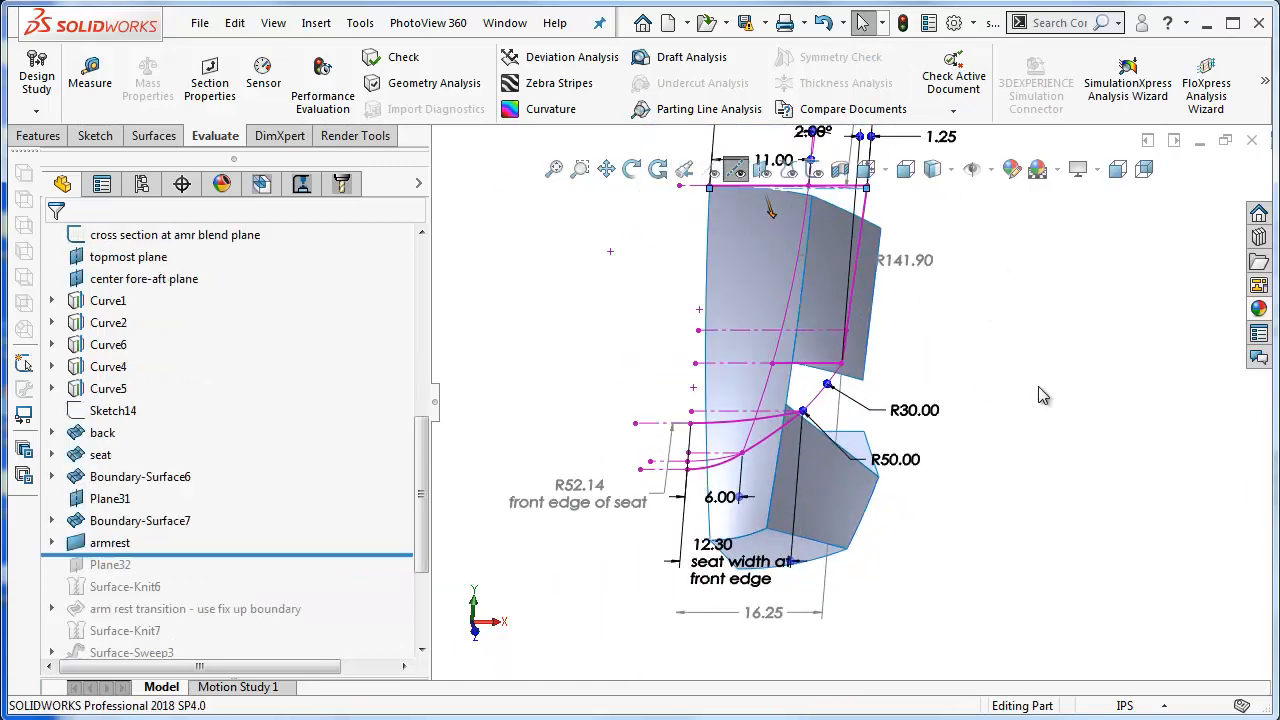
middle_drag(985, 356, 1009, 379)
click(815, 178)
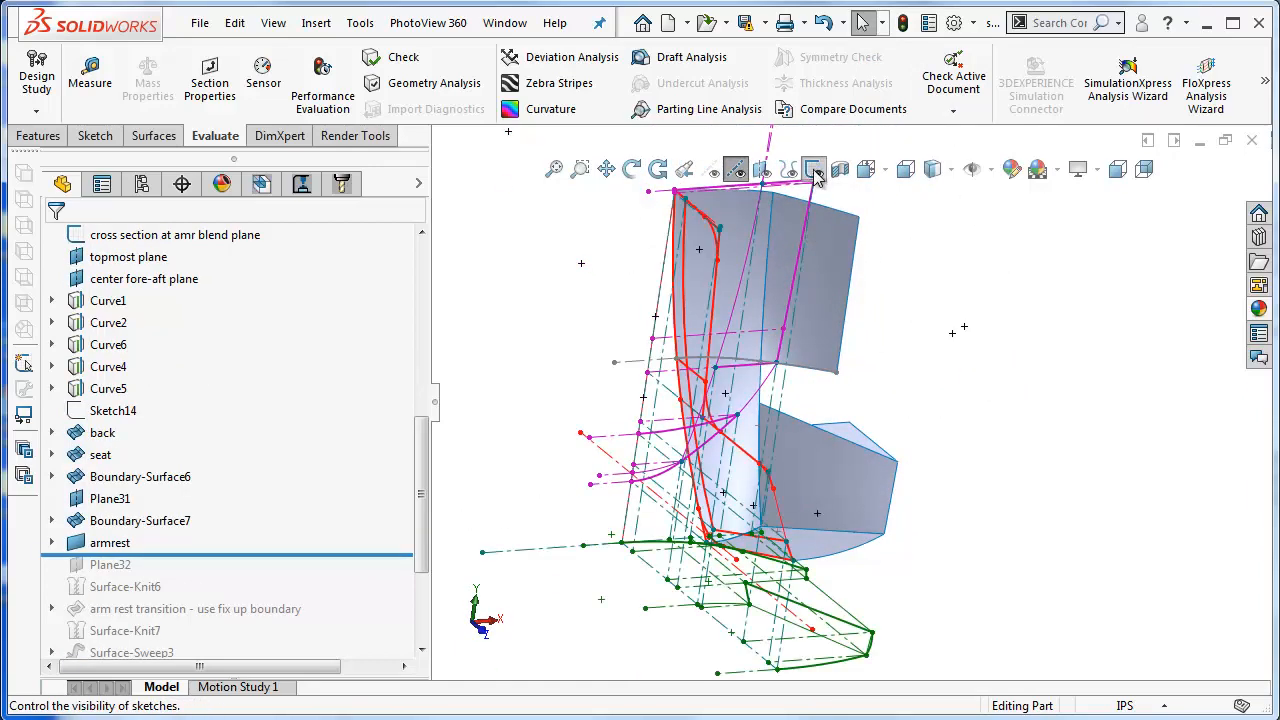
click(817, 173)
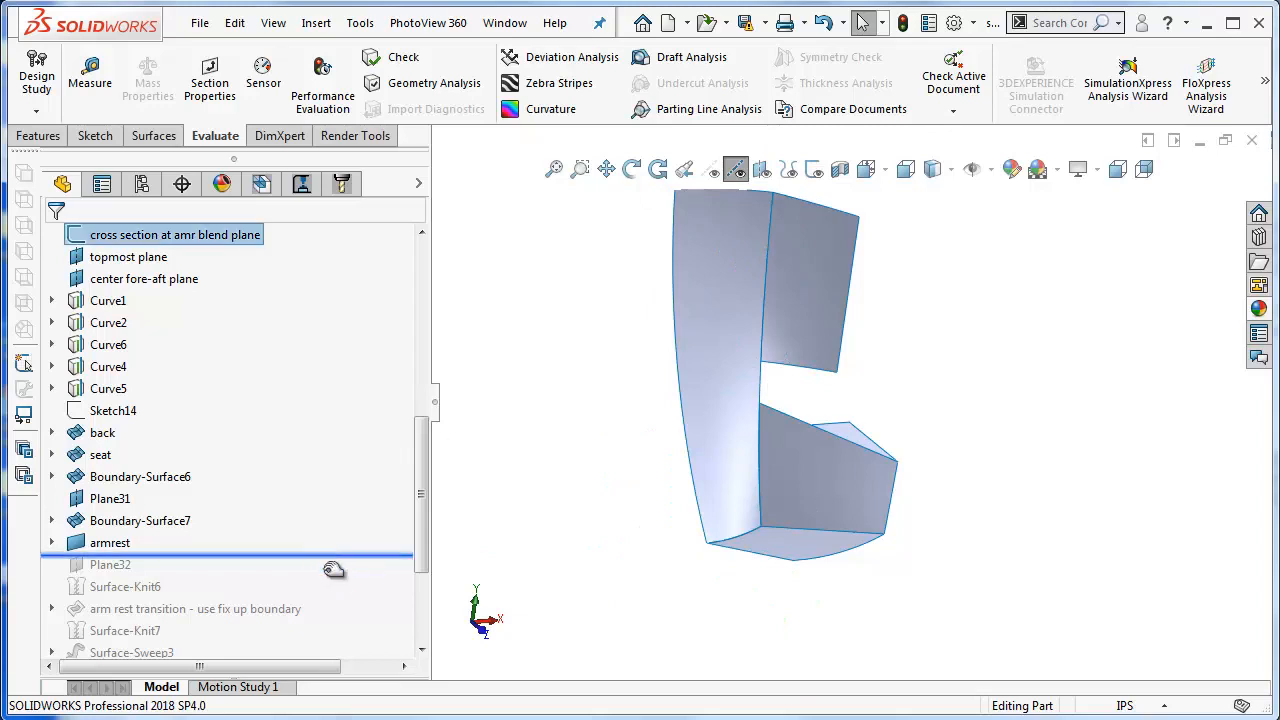
Roll the model forward to include Plane32 and Surface-Knit6, viewing the plane beside the armrest and the knitted surfaces.
drag(318, 556, 323, 578)
click(113, 566)
key(ctrl+8)
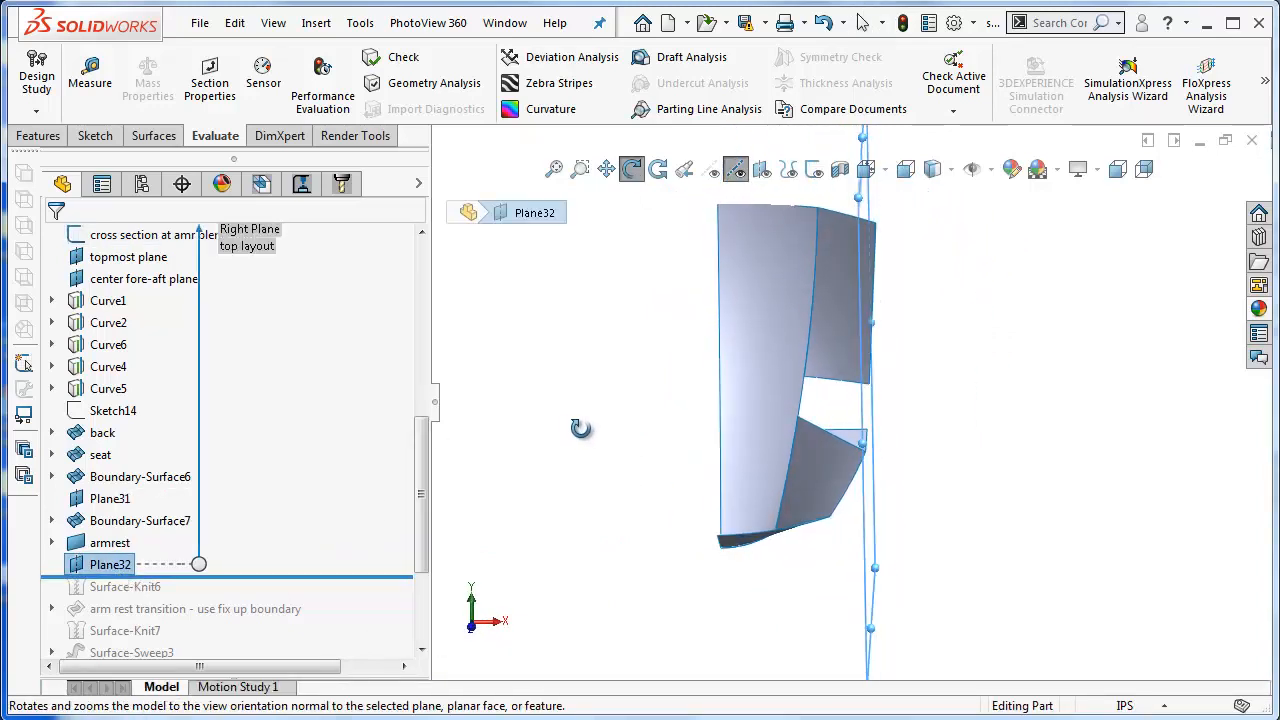
drag(338, 579, 330, 600)
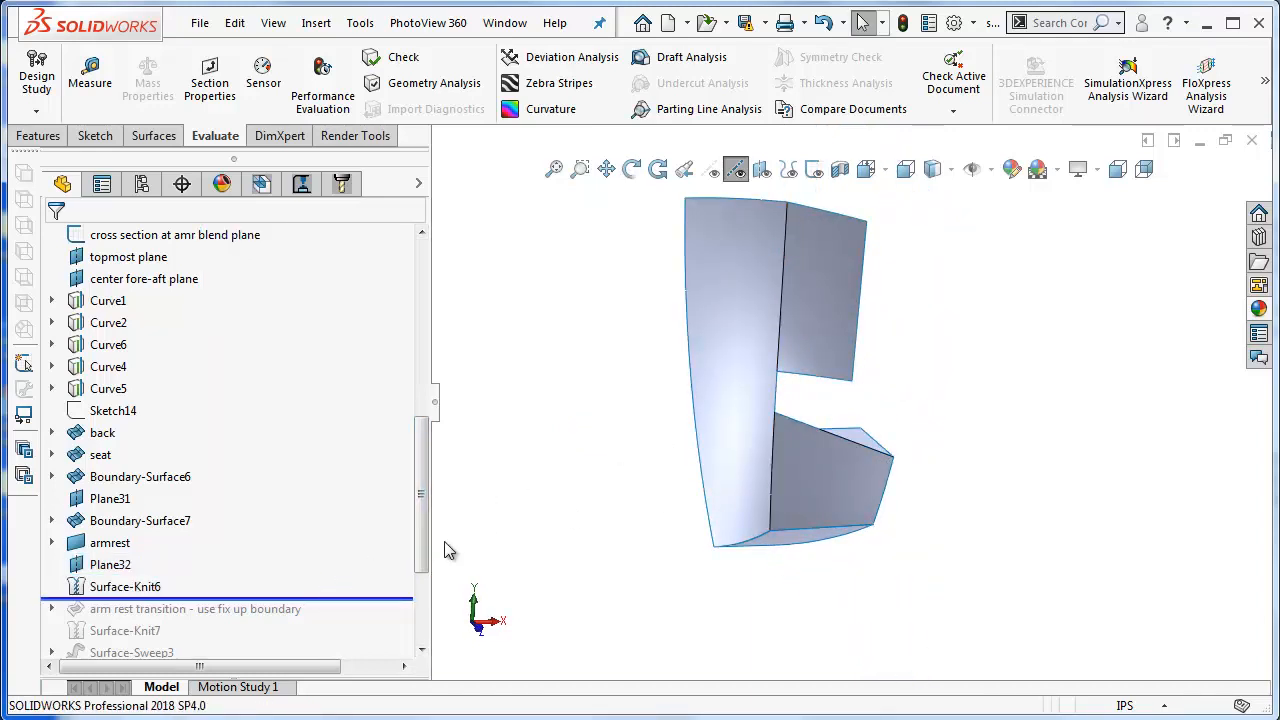
middle_drag(735, 461, 691, 531)
scroll(400, 600, down, 2)
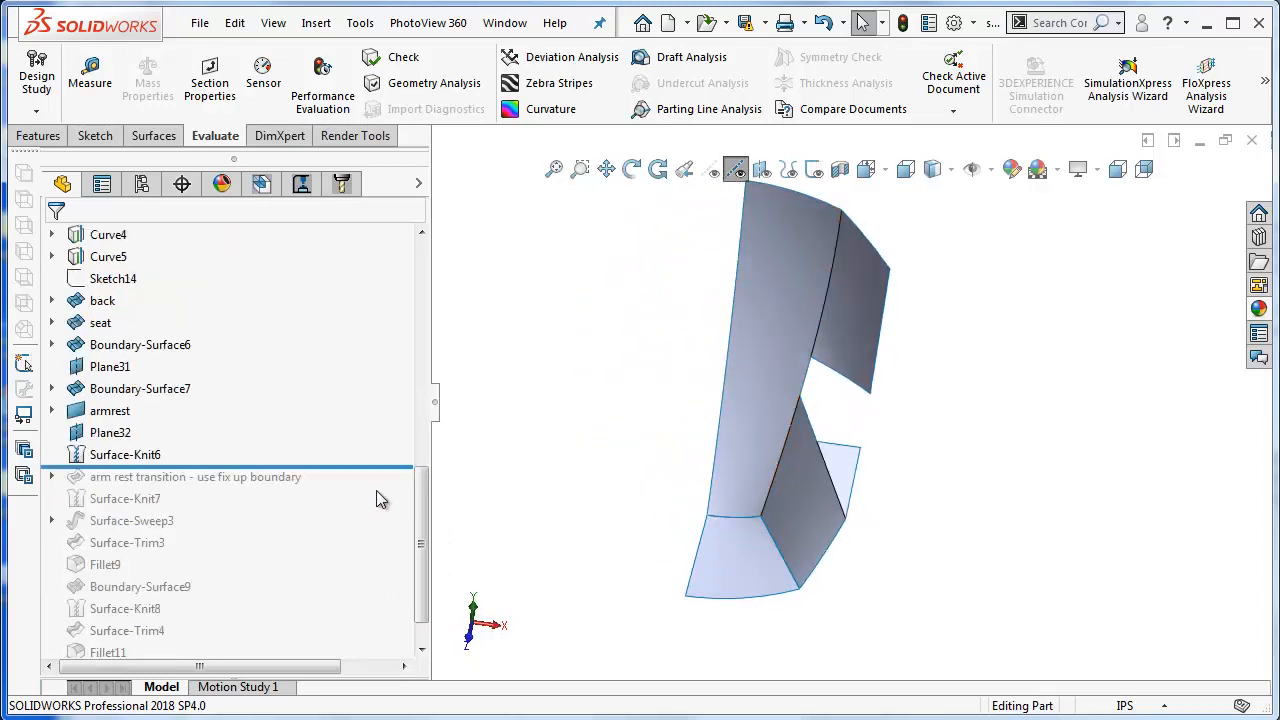
Roll the model forward to include the arm rest transition surface and pick the faces above and below it.
drag(378, 470, 388, 486)
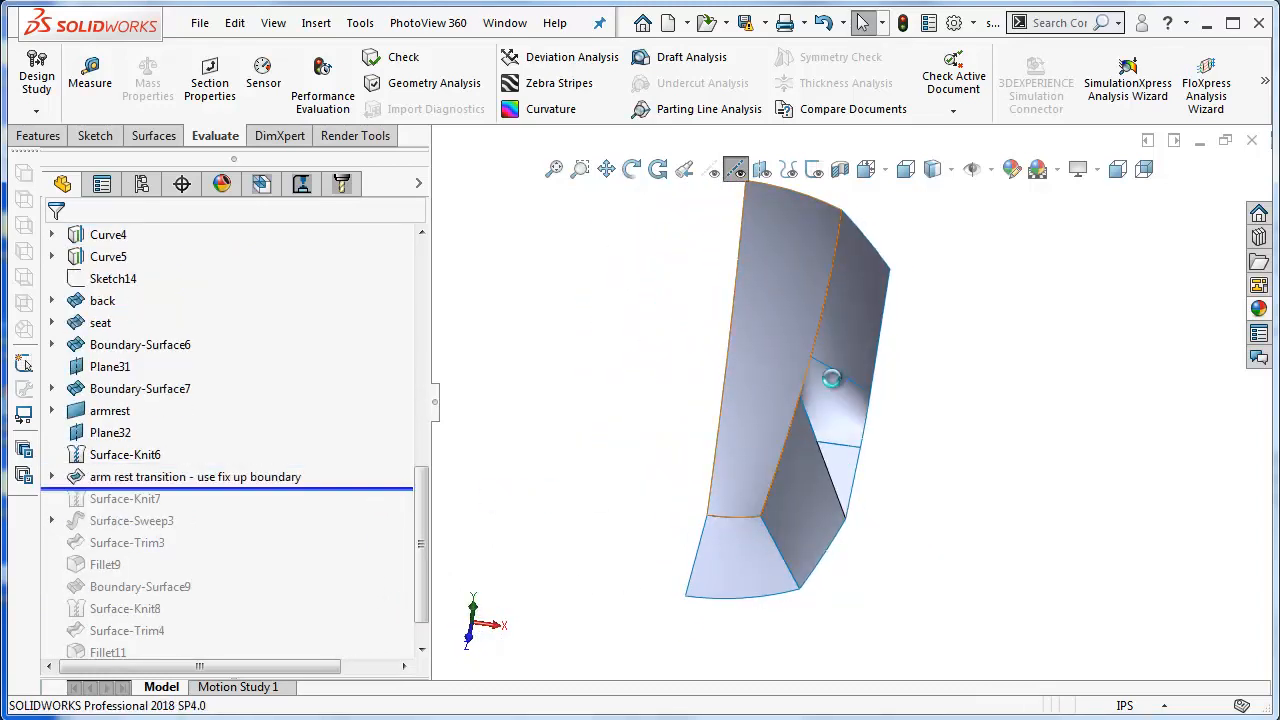
scroll(846, 386, down, 2)
middle_click(844, 382)
mouse_move(844, 382)
middle_down()
mouse_move(946, 400)
mouse_move(860, 368)
mouse_move(845, 382)
middle_up()
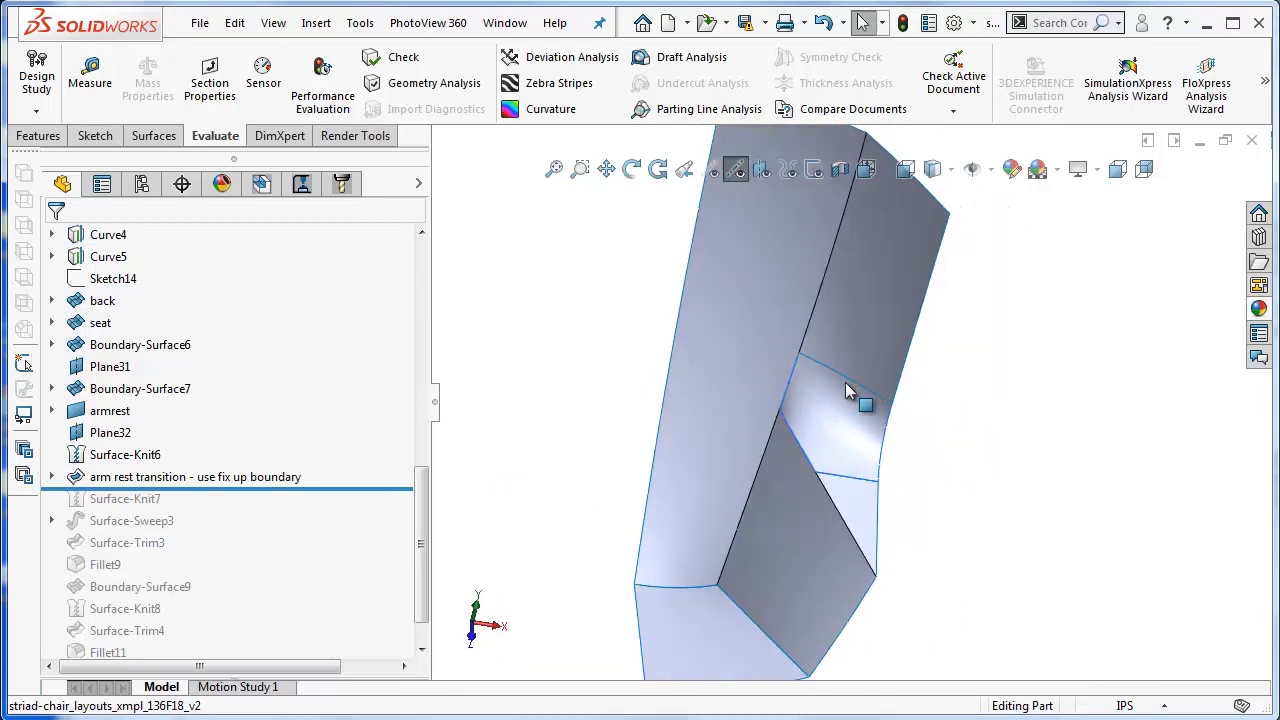
click(873, 328)
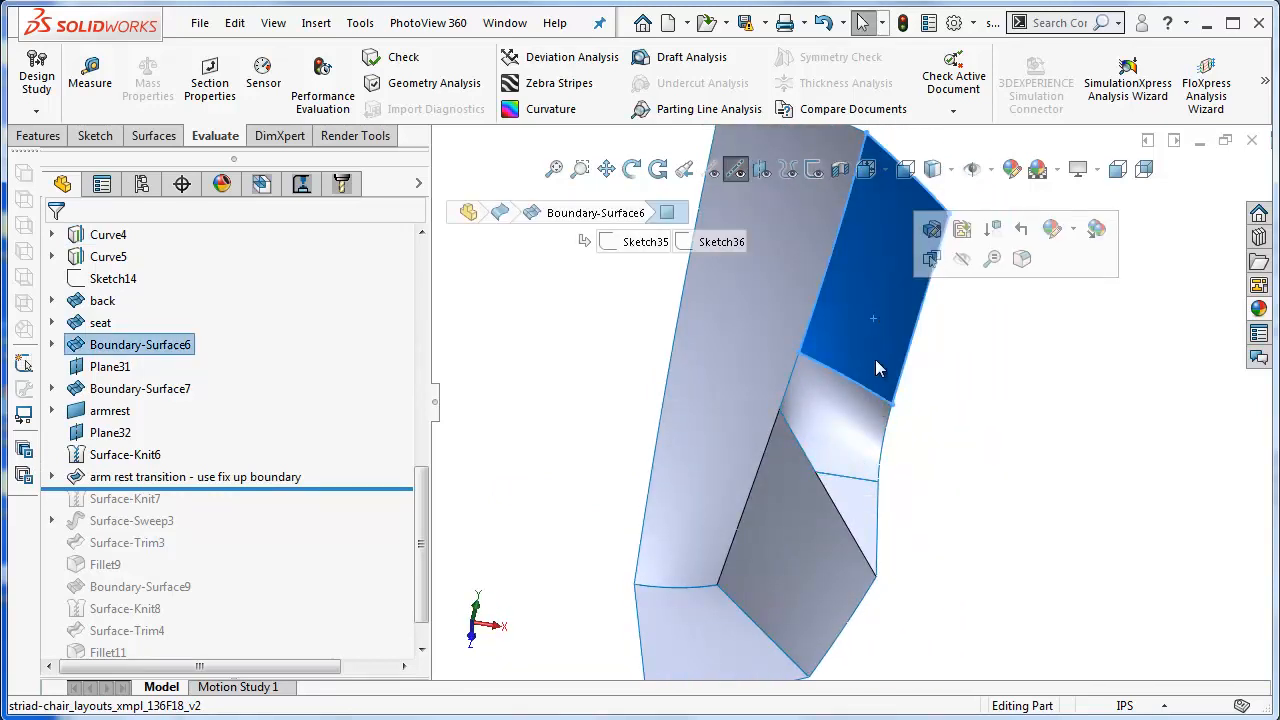
click(855, 515)
Examine the arm rest transition surface from behind and from the front, including its edge along the back surface.
middle_drag(840, 410, 740, 252)
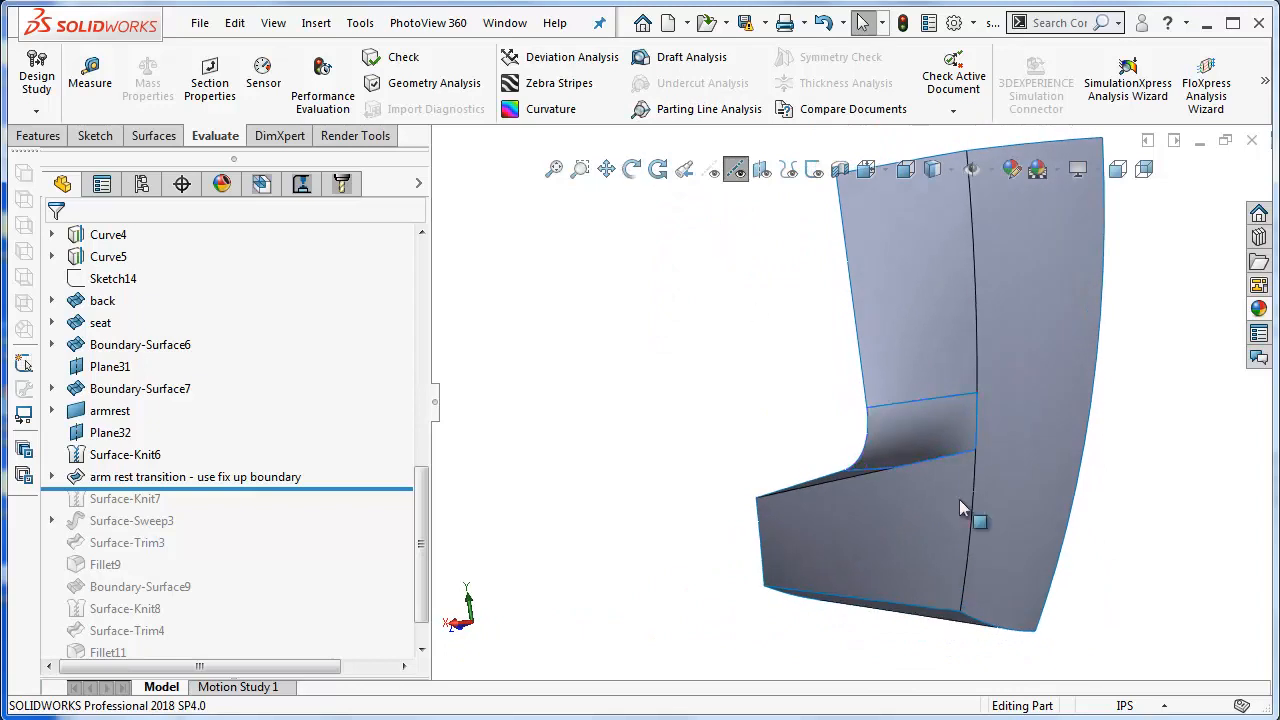
middle_drag(952, 415, 964, 363)
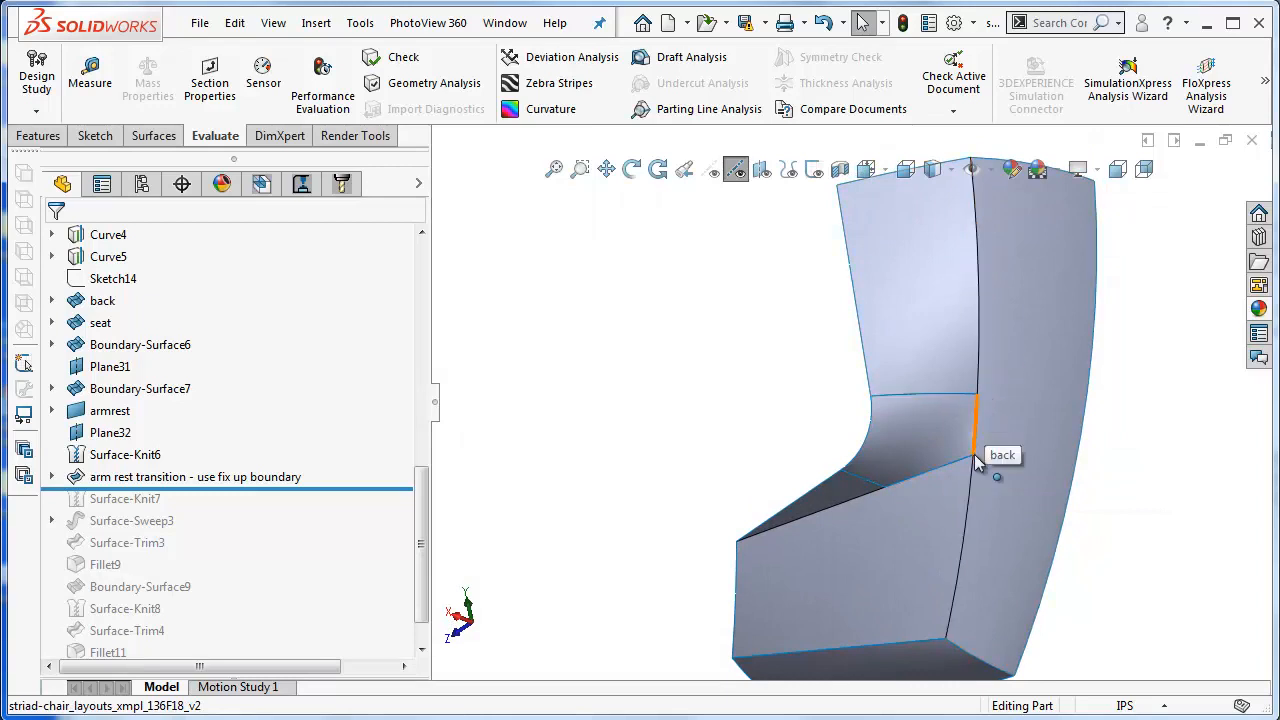
middle_drag(963, 534, 1155, 486)
scroll(1155, 486, down, 1)
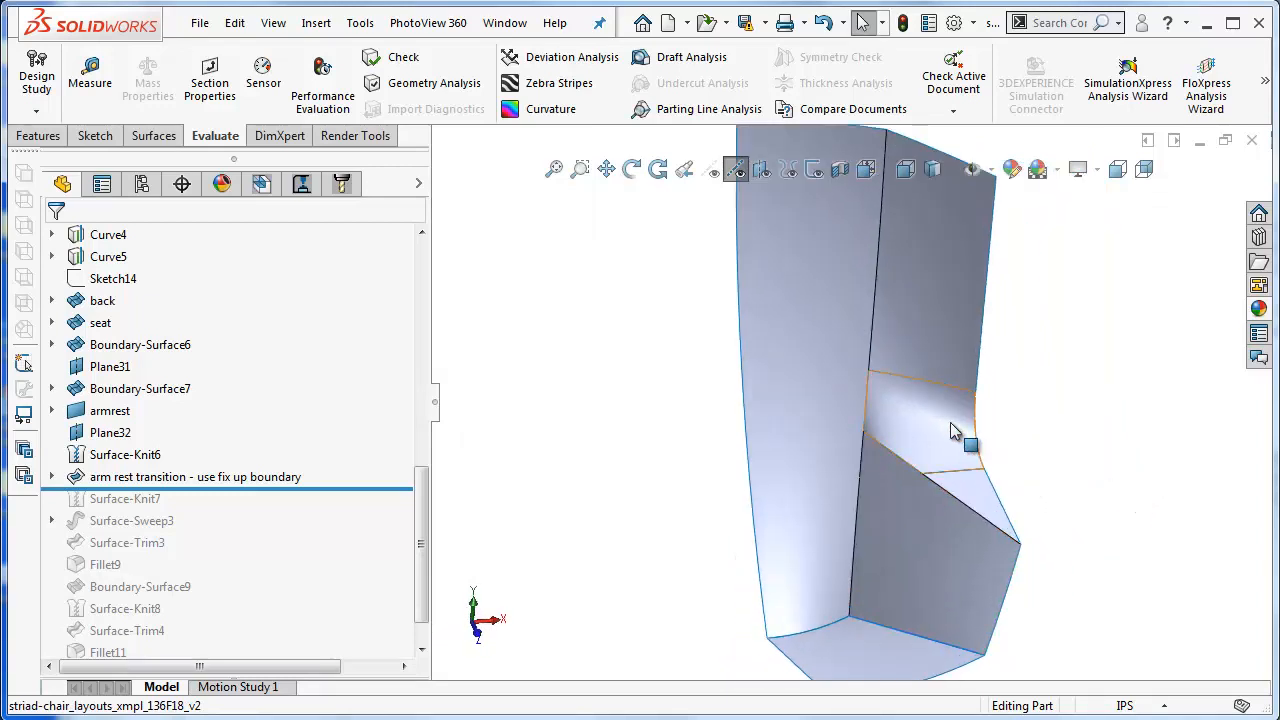
scroll(963, 446, down, 1)
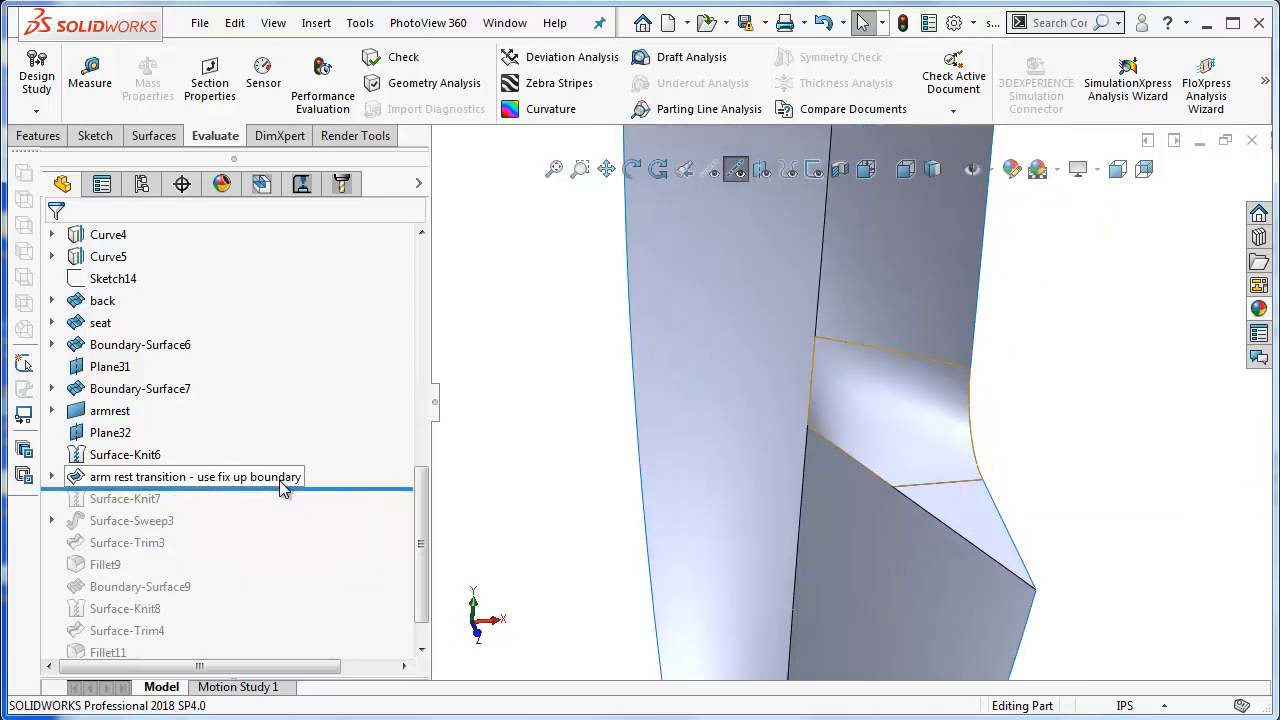
scroll(963, 486, up, 1)
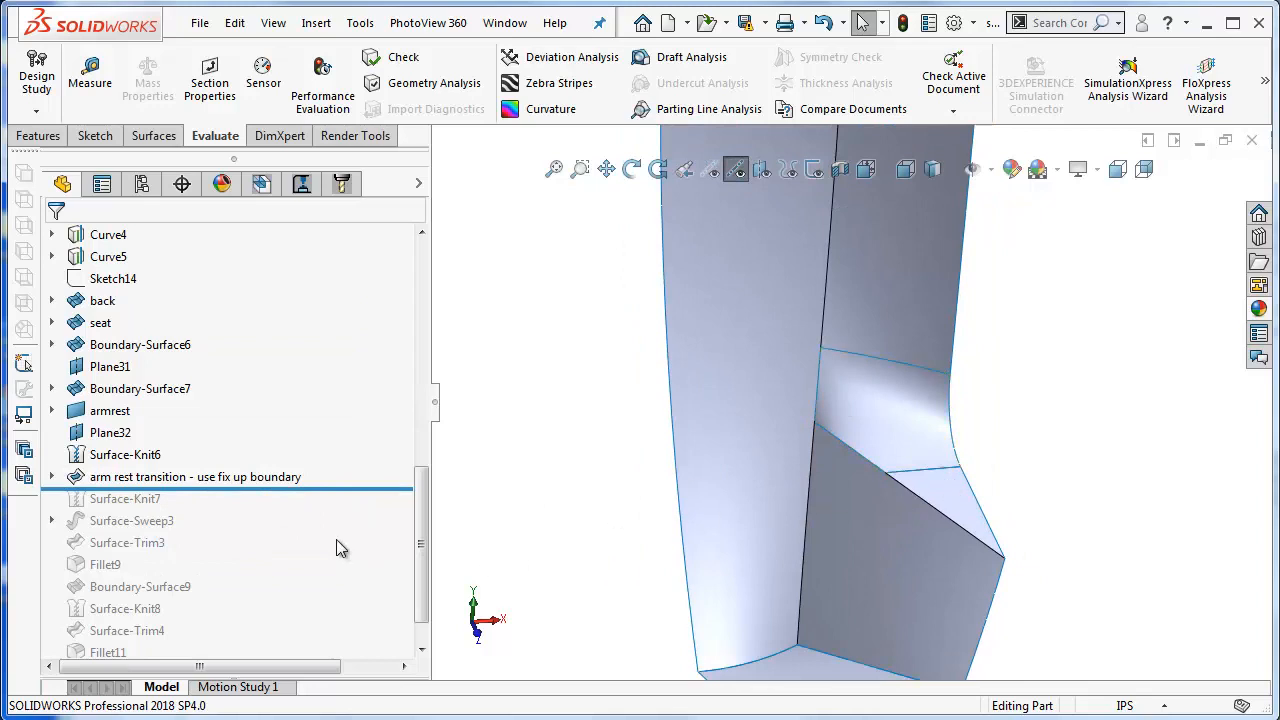
Roll the model forward through Surface-Knit7 and Surface-Sweep3, and select the swept surface.
drag(372, 487, 380, 510)
middle_drag(735, 529, 655, 405)
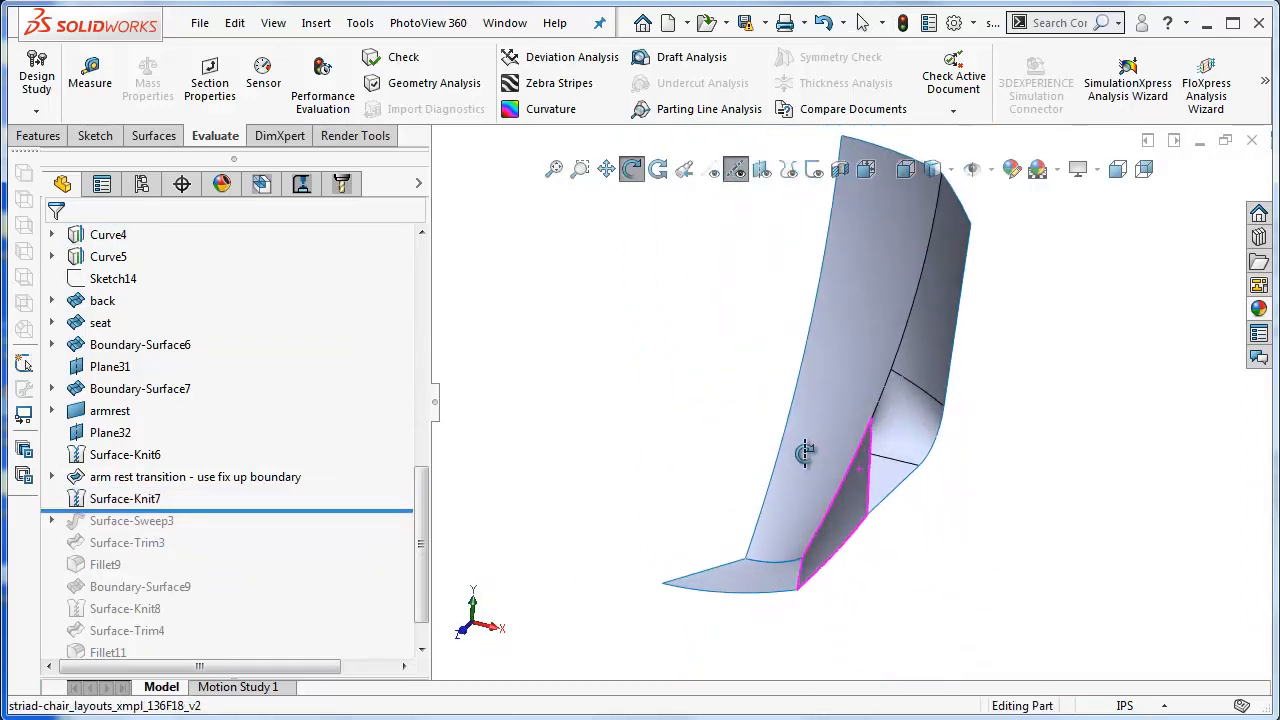
drag(343, 511, 337, 530)
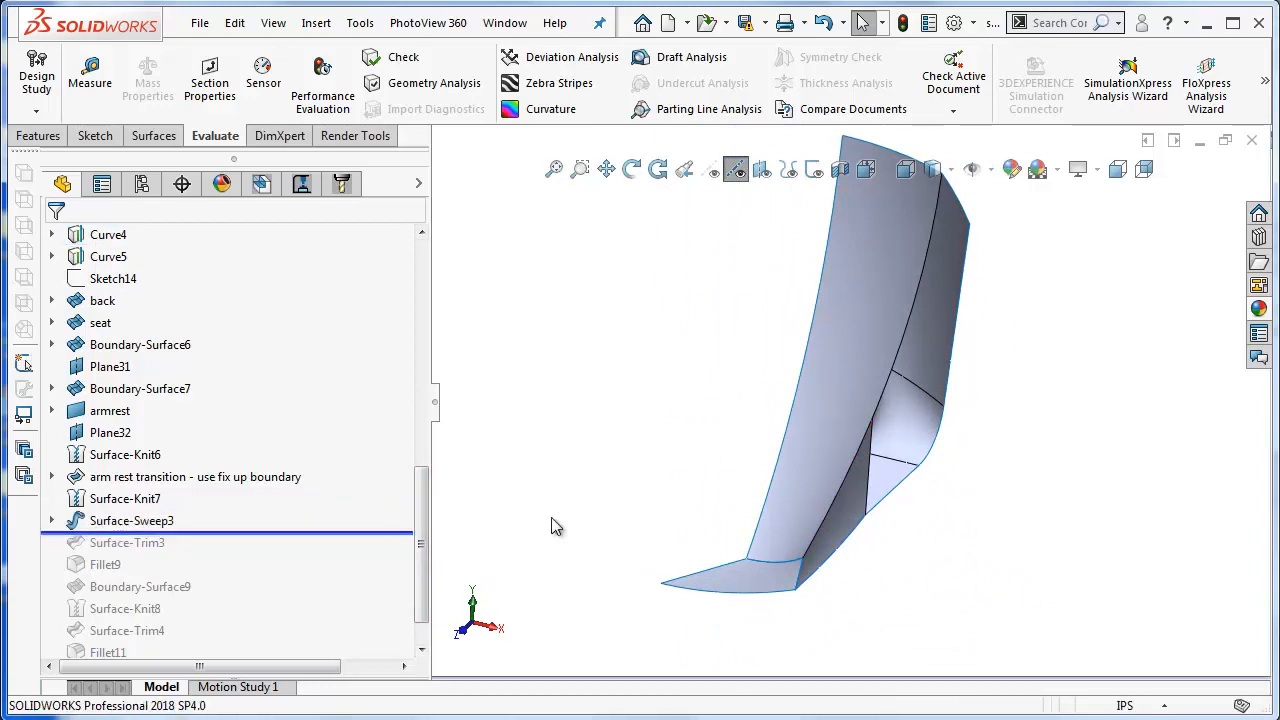
click(140, 521)
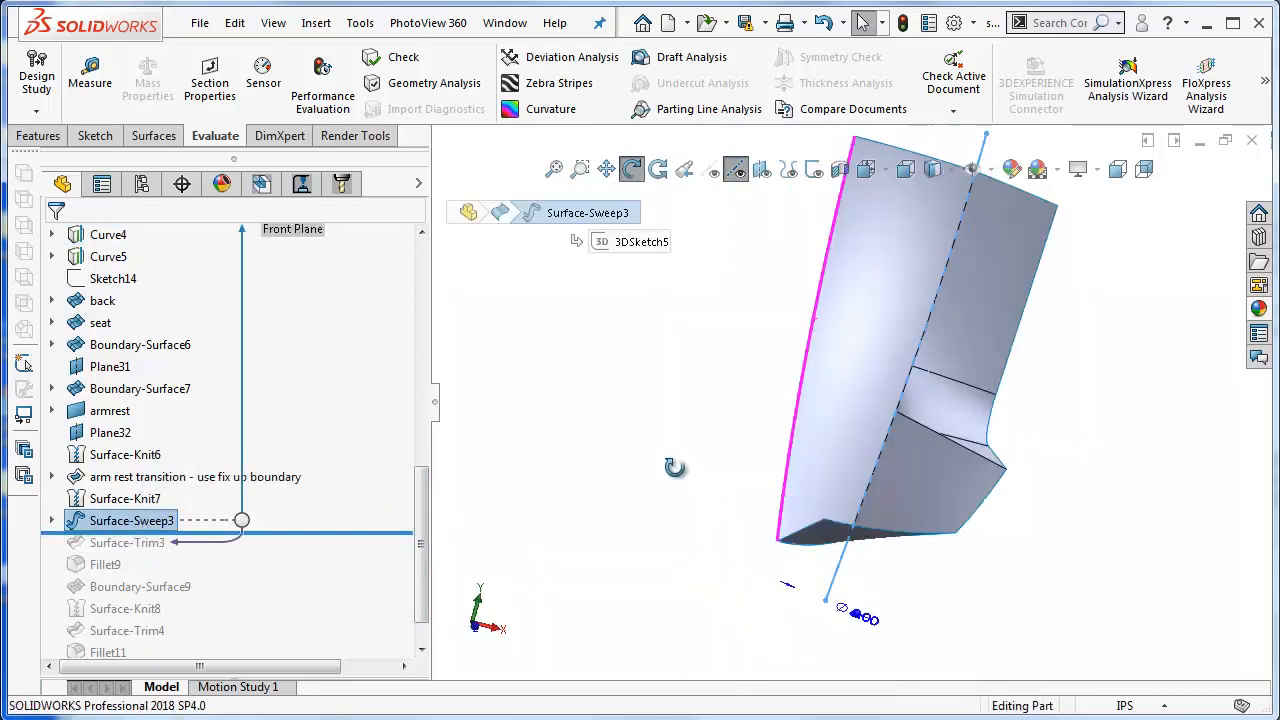
Show the hidden Surface-Sweep3 body and view how it runs along the back's side edge from front and rear.
right_click(130, 530)
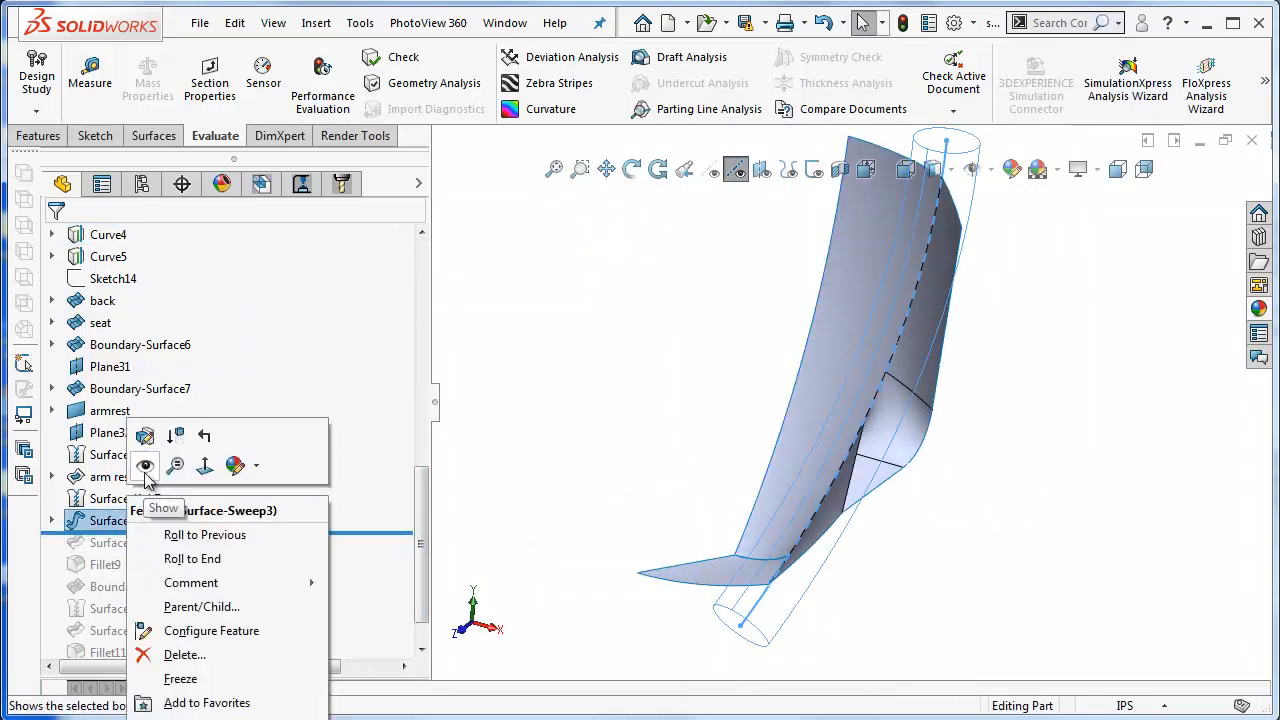
click(104, 468)
middle_drag(826, 381, 930, 340)
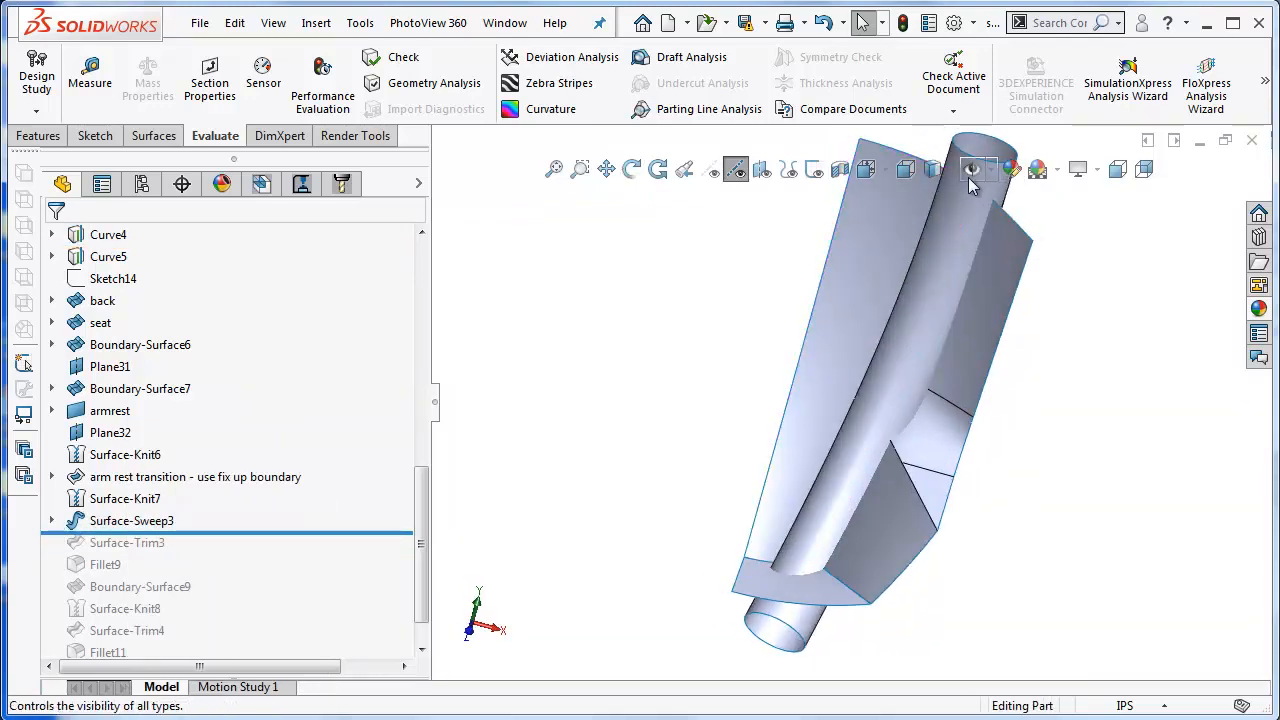
middle_drag(829, 474, 683, 379)
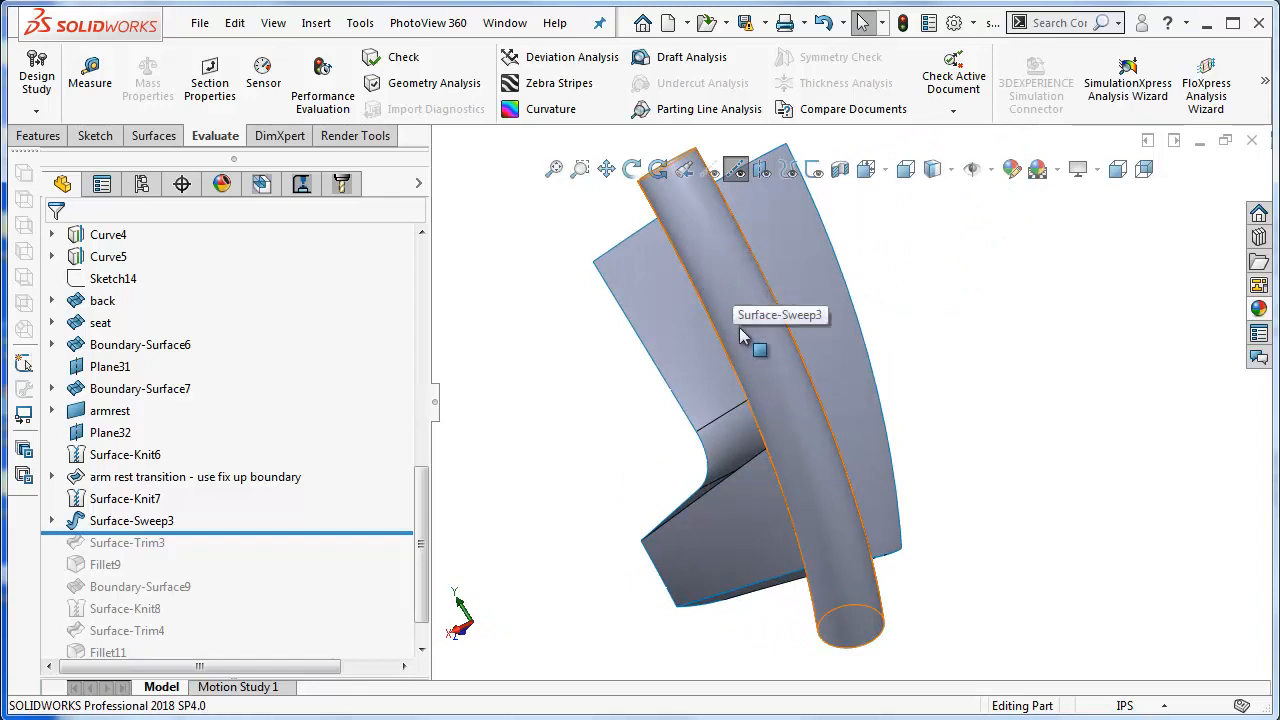
middle_drag(889, 457, 1071, 443)
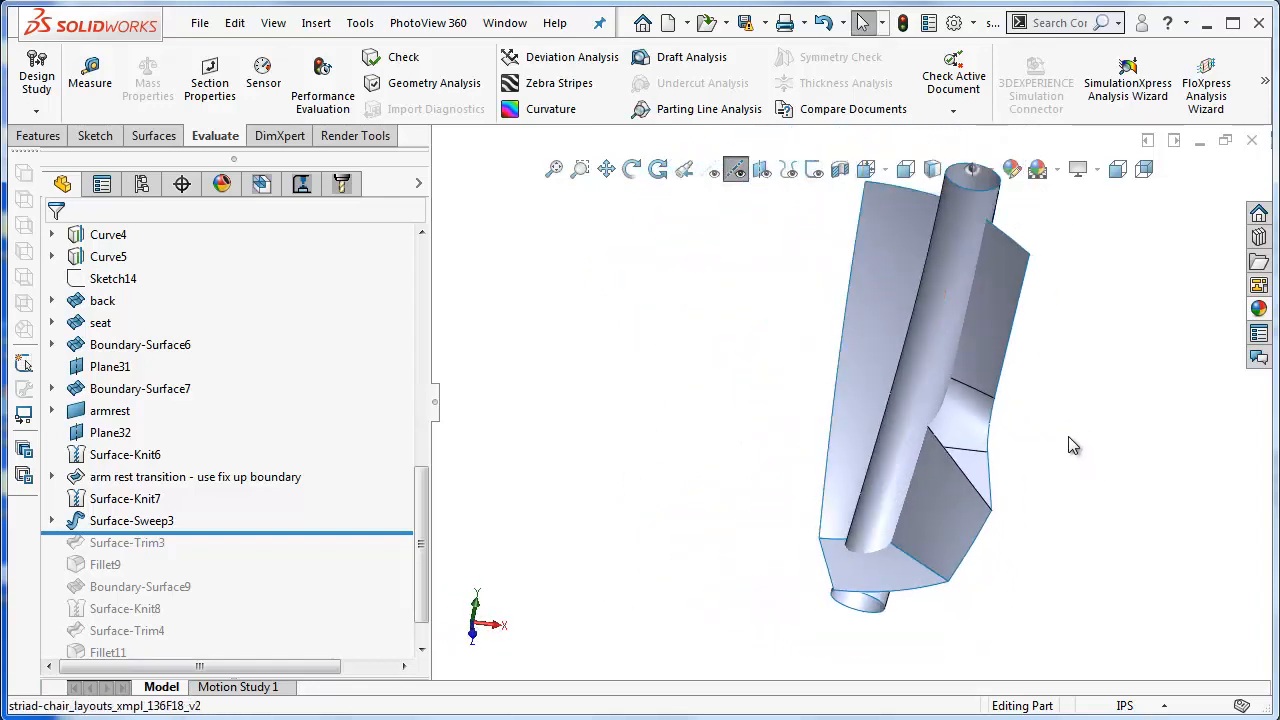
Roll the model forward to include Surface-Trim3 and hide the Surface-Sweep3 body to expose the trimmed back and side surfaces.
drag(253, 548, 300, 556)
right_click(928, 288)
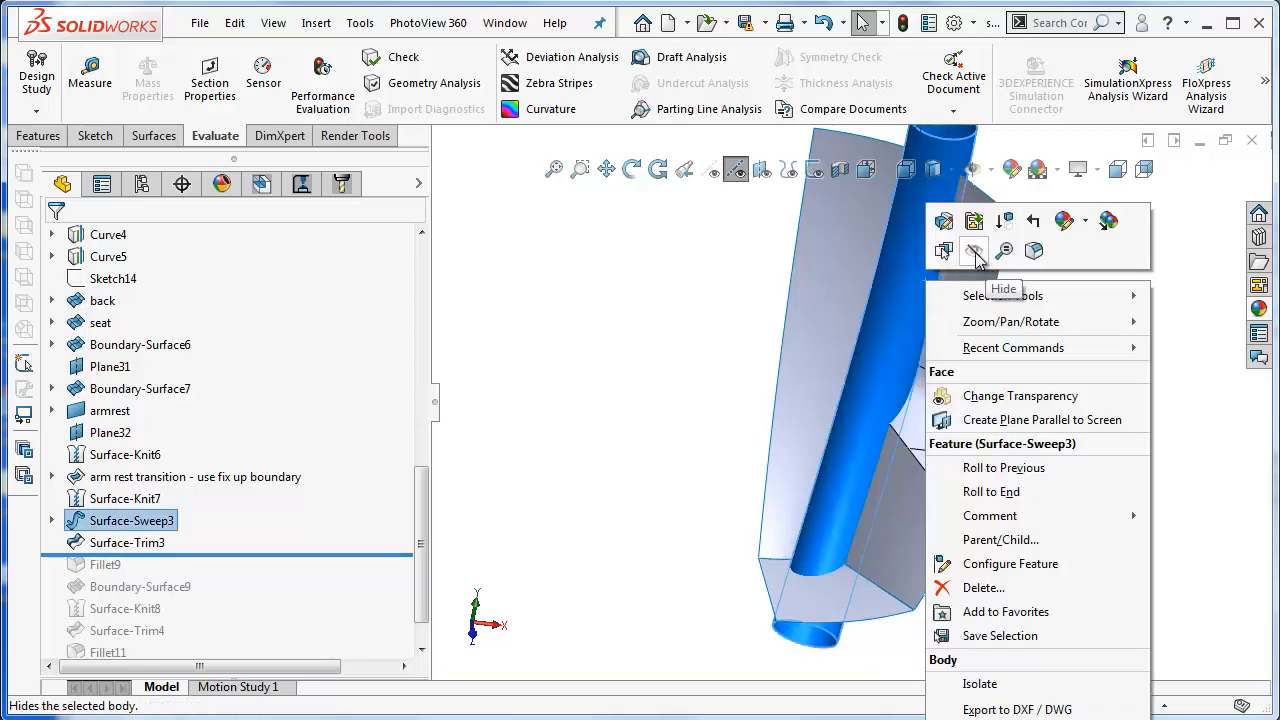
click(976, 255)
middle_drag(1077, 454, 640, 440)
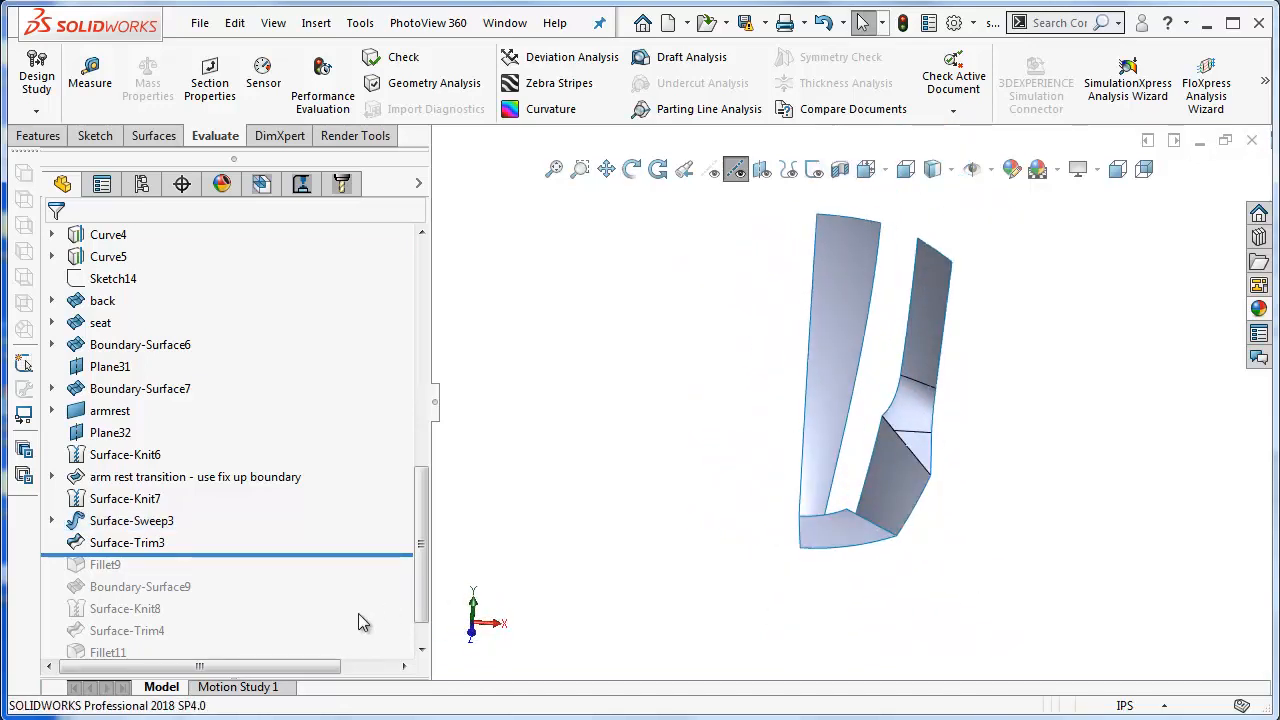
Roll the model forward to include Fillet9 and examine the filleted arm rest transition from the front and the side.
drag(298, 553, 303, 576)
scroll(968, 455, down, 2)
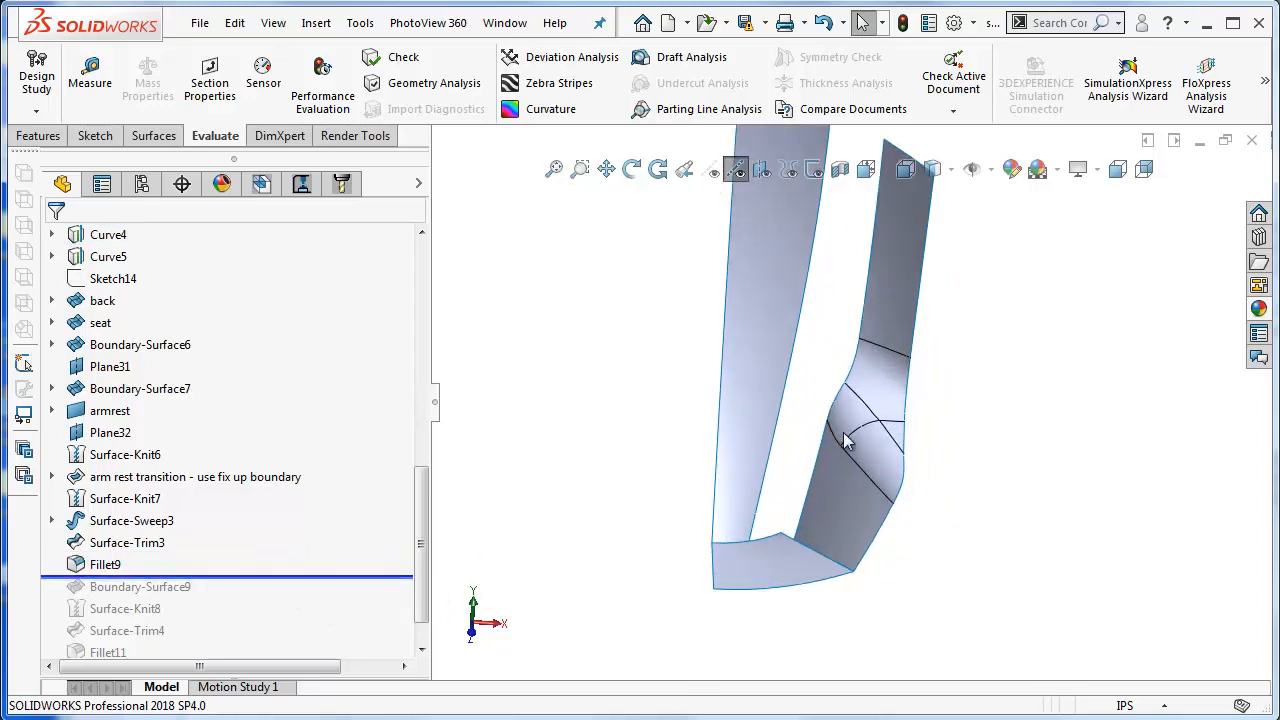
middle_drag(886, 458, 785, 390)
middle_drag(914, 398, 851, 465)
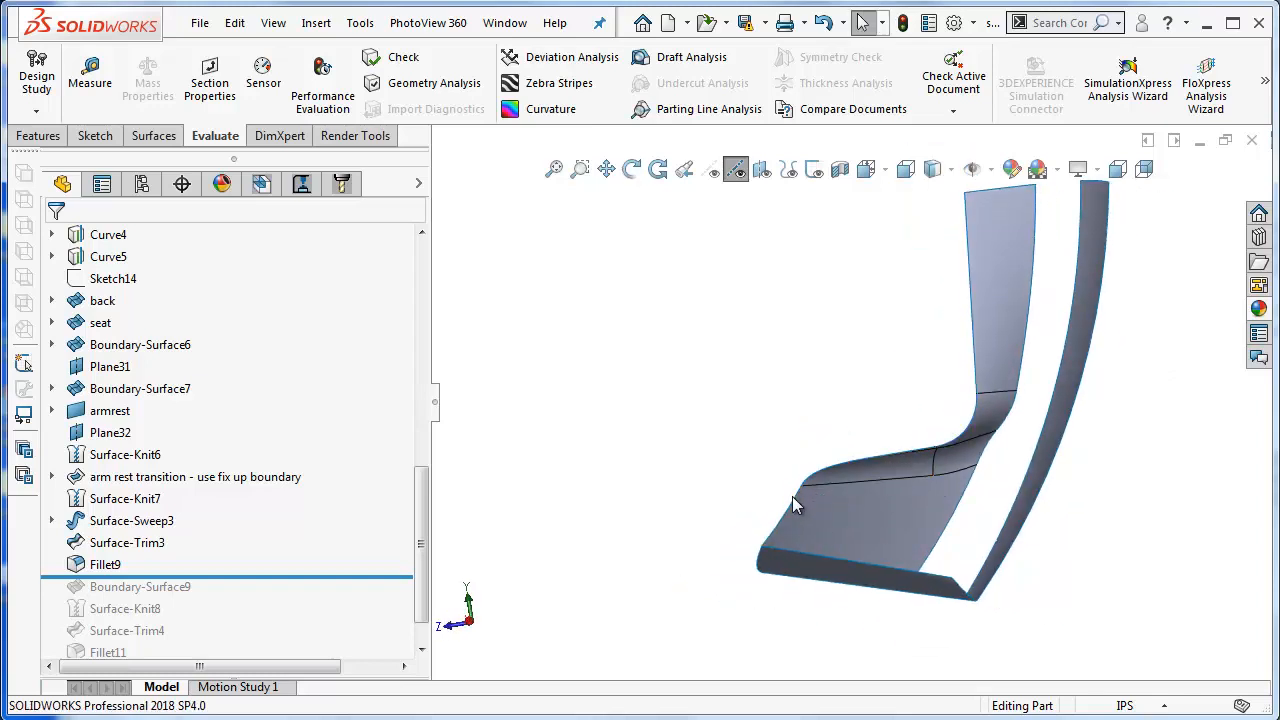
middle_drag(828, 505, 333, 625)
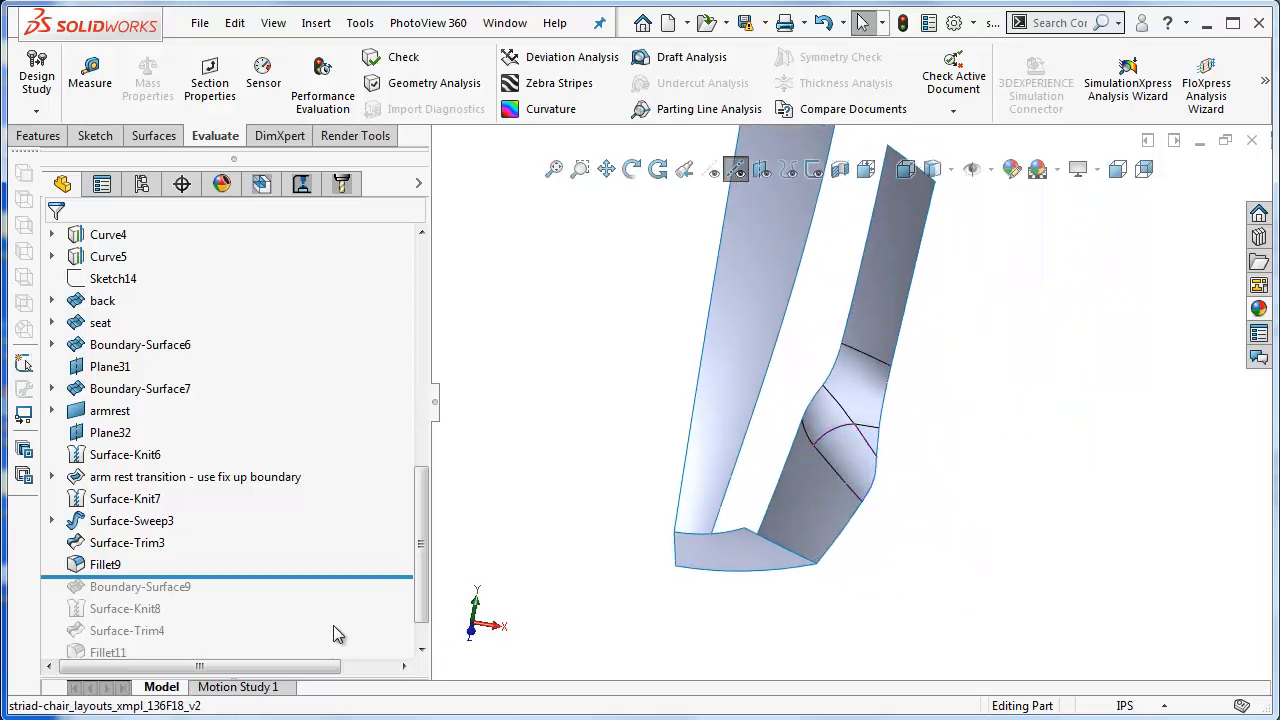
Roll the model forward to include Boundary-Surface9 and inspect how it bridges the gap between the back and the arm rest side.
drag(315, 578, 320, 596)
middle_drag(762, 411, 843, 220)
click(831, 236)
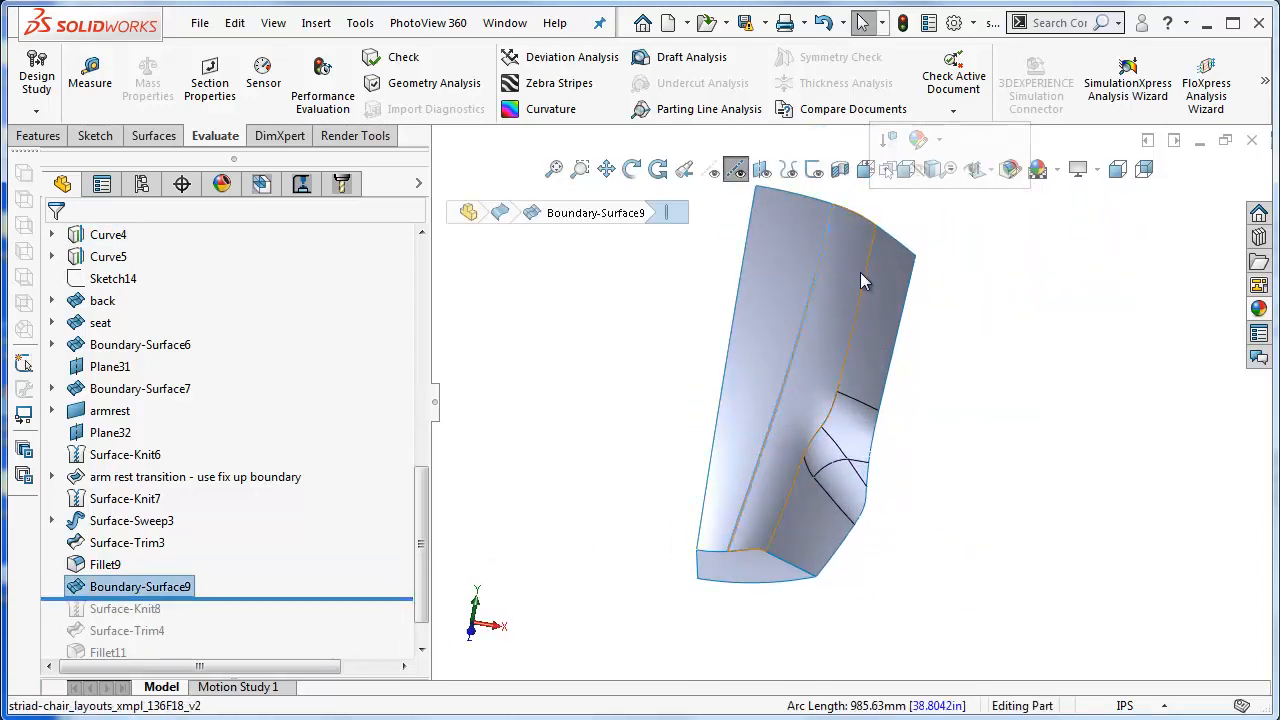
click(1005, 378)
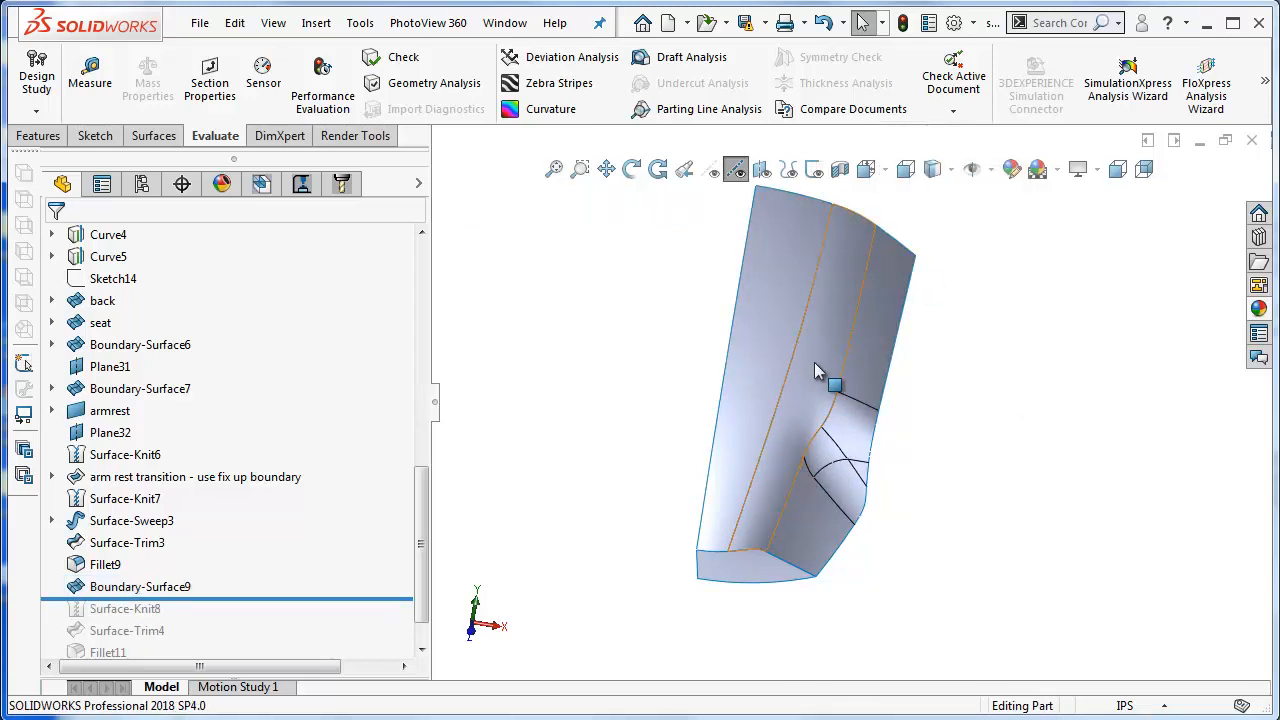
middle_drag(829, 300, 882, 450)
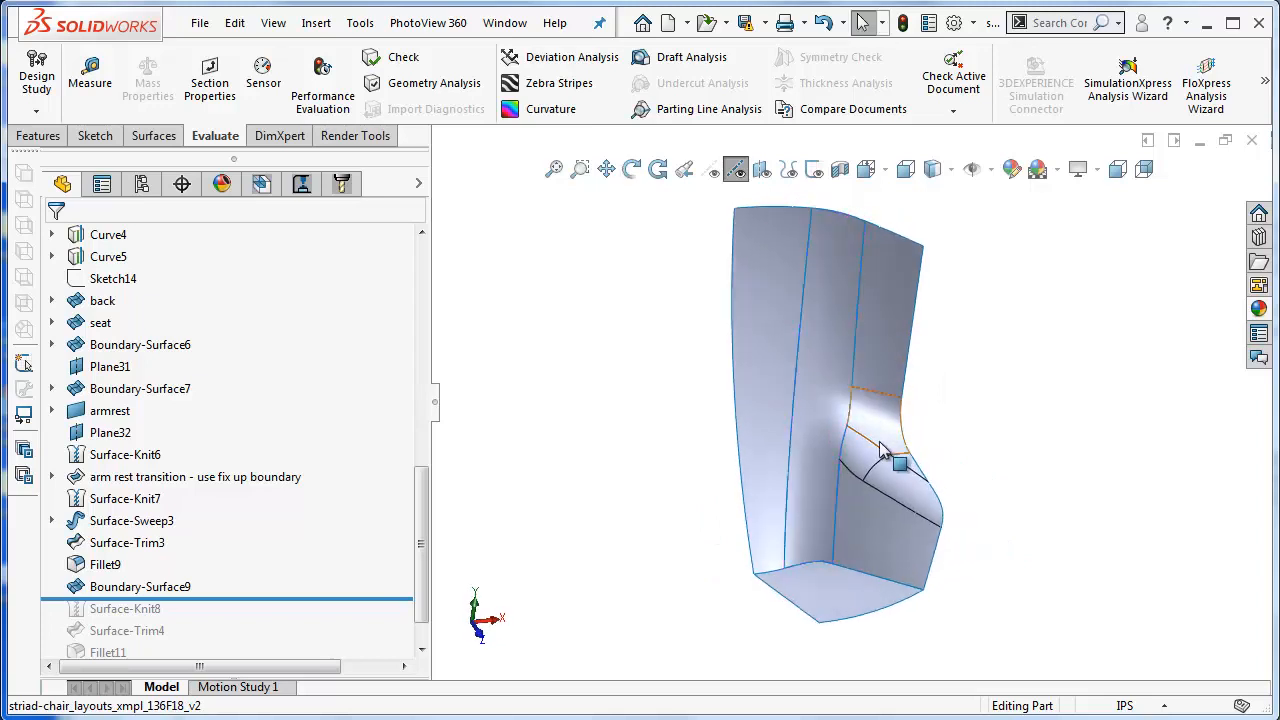
scroll(882, 450, down, 2)
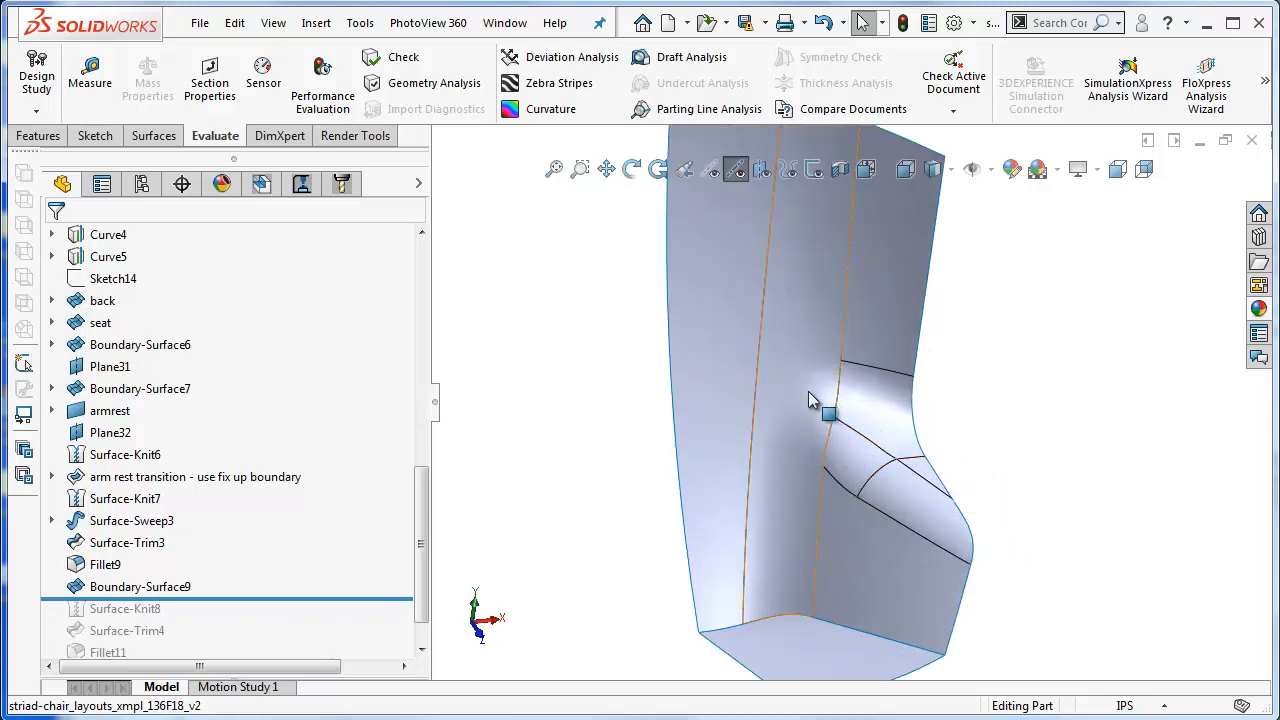
middle_drag(800, 399, 733, 395)
Roll the model forward through Surface-Knit8, Surface-Trim4 and Fillet11, inspecting the edges where the seat meets the back and side.
scroll(230, 549, down, 2)
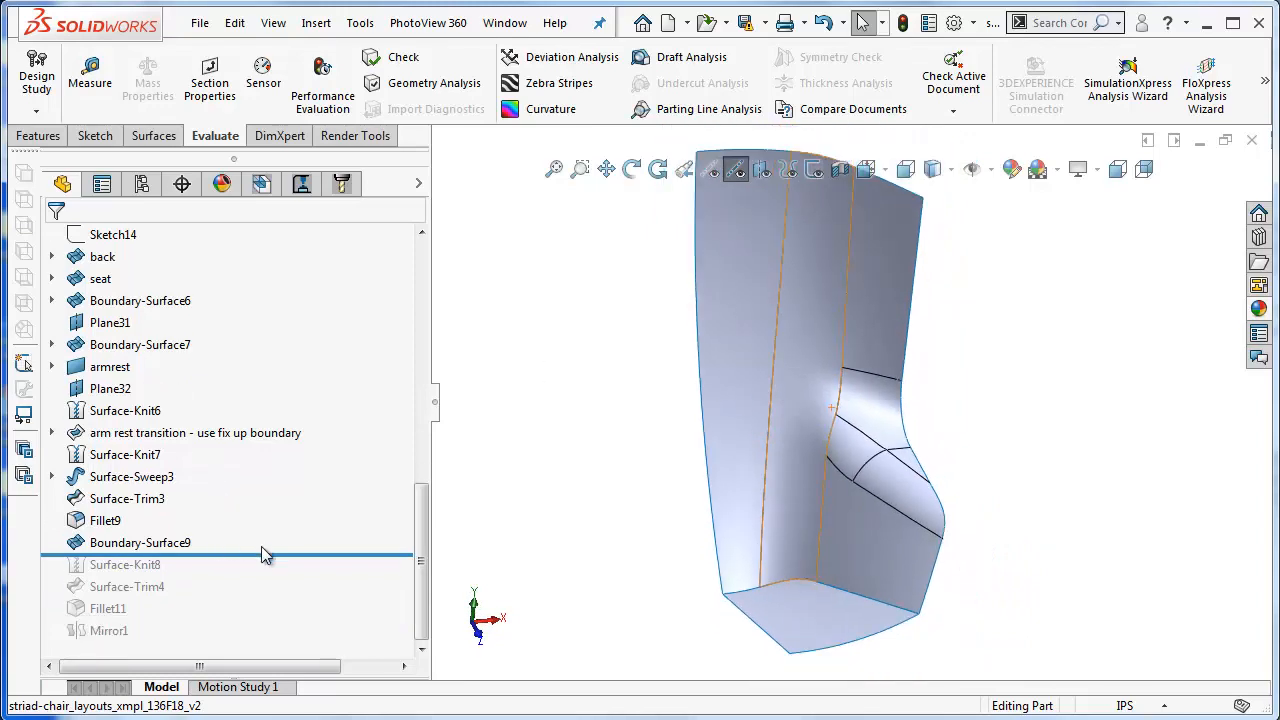
drag(275, 557, 300, 597)
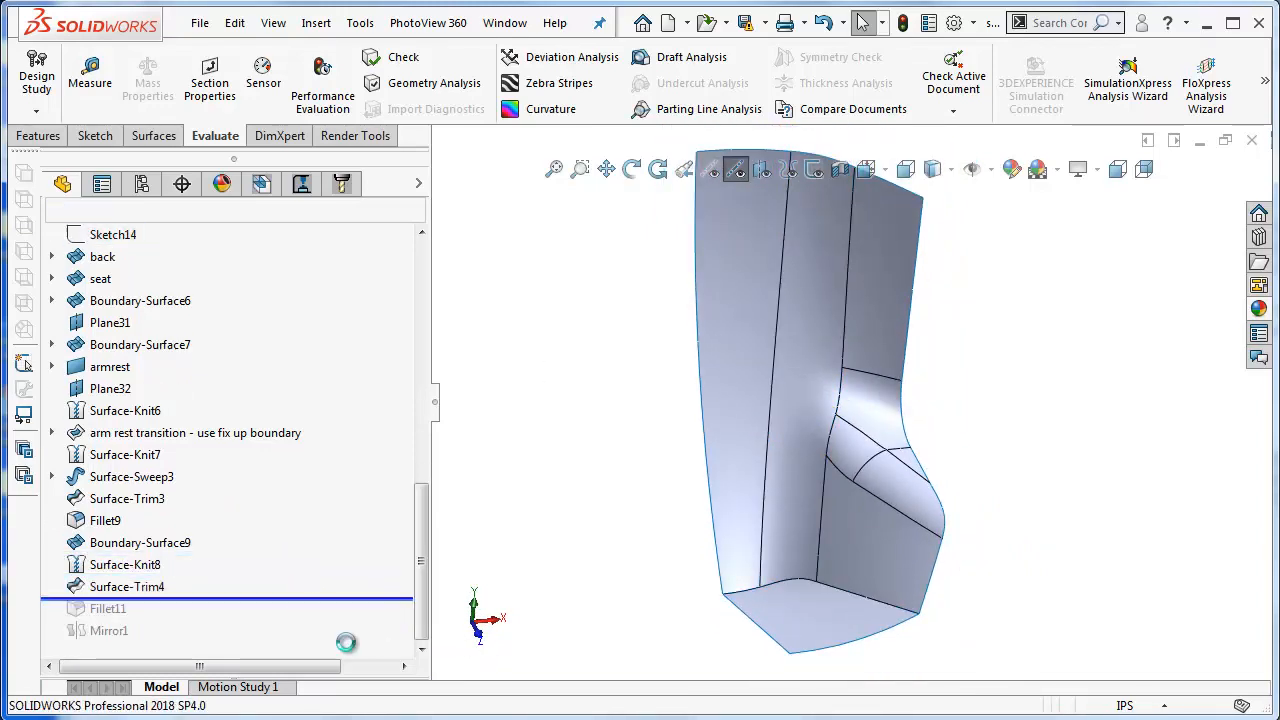
middle_drag(826, 606, 714, 586)
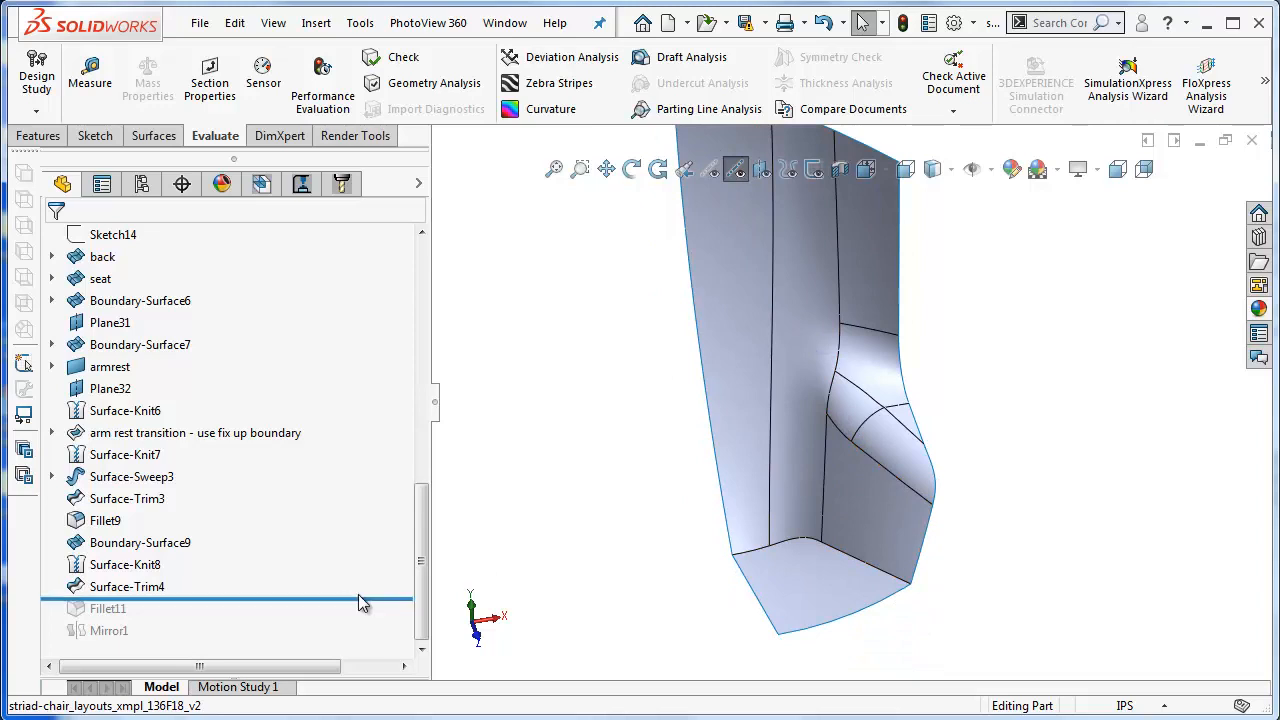
drag(358, 598, 365, 622)
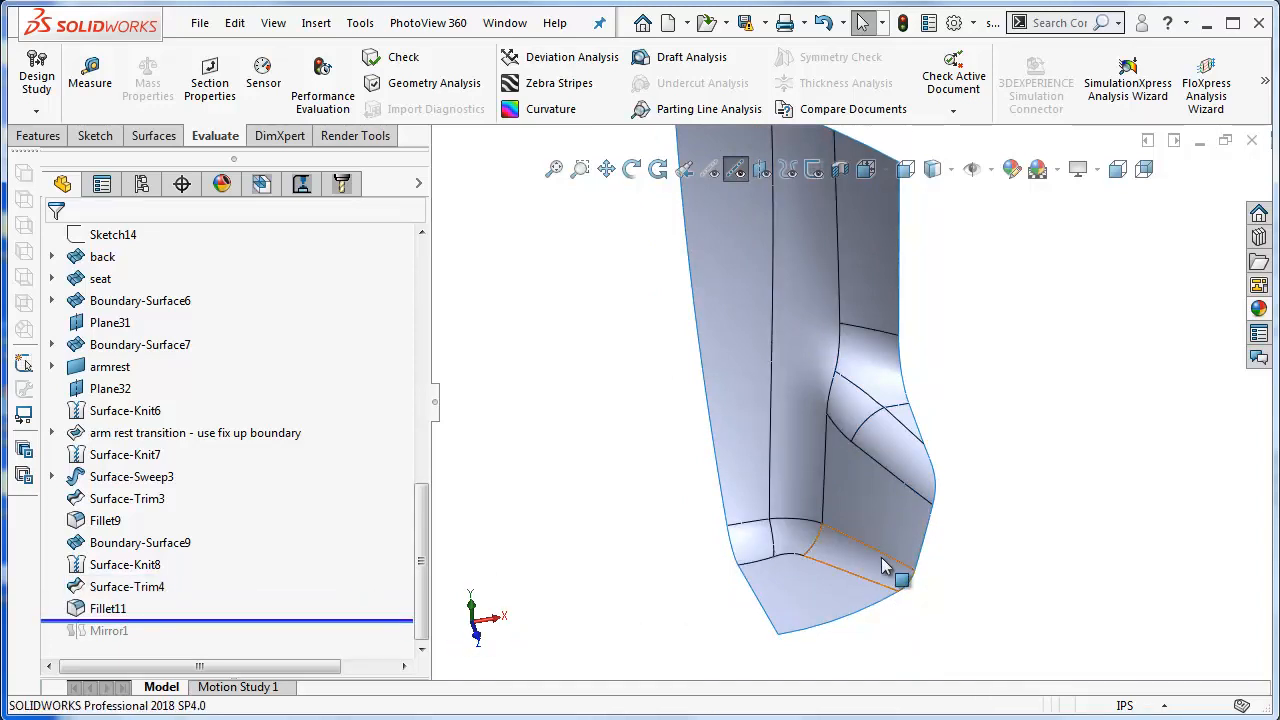
middle_drag(886, 529, 875, 472)
Roll the model forward to include Mirror1 and view the complete chair shell from behind.
drag(344, 617, 329, 640)
scroll(997, 405, up, 3)
middle_drag(997, 405, 592, 300)
scroll(835, 393, down, 3)
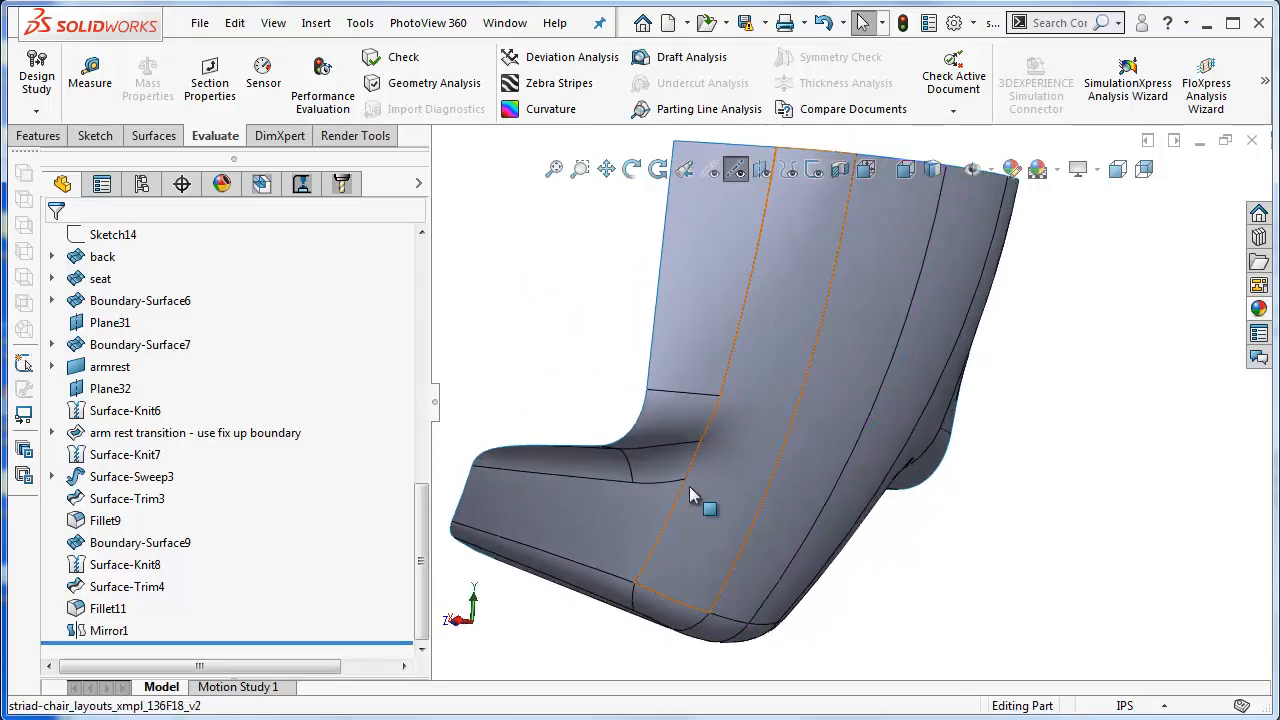
scroll(791, 394, up, 2)
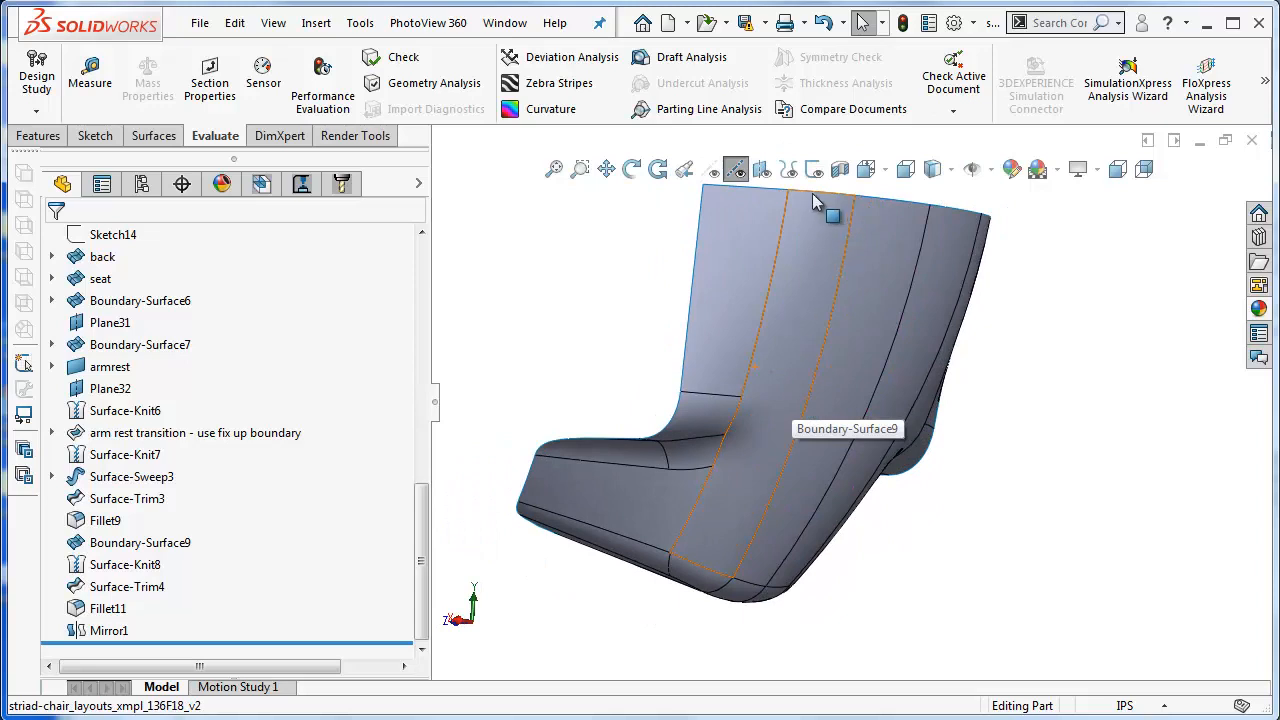